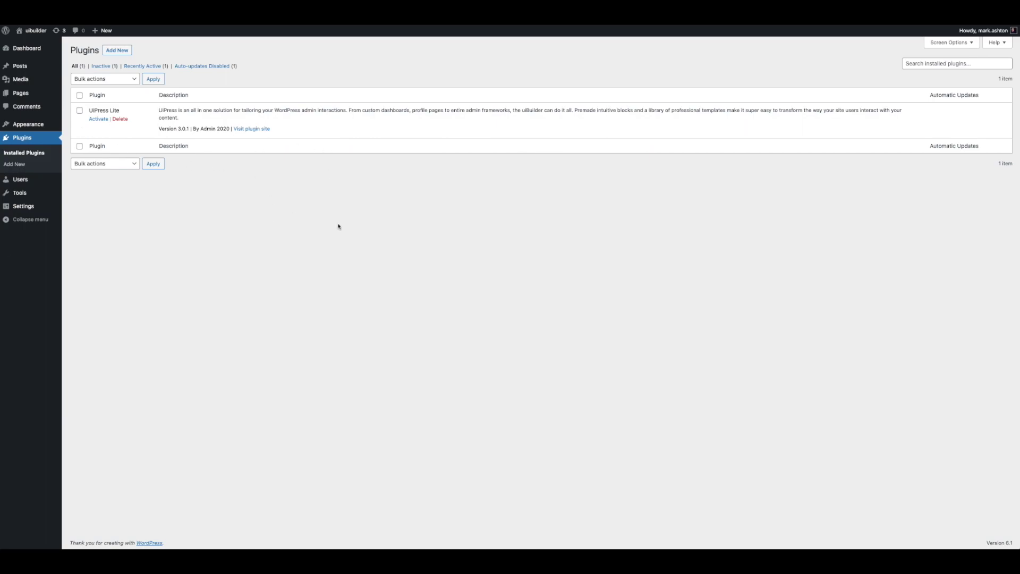
Activate the UiPress Lite plugin and dismiss the activation notice.
click(98, 119)
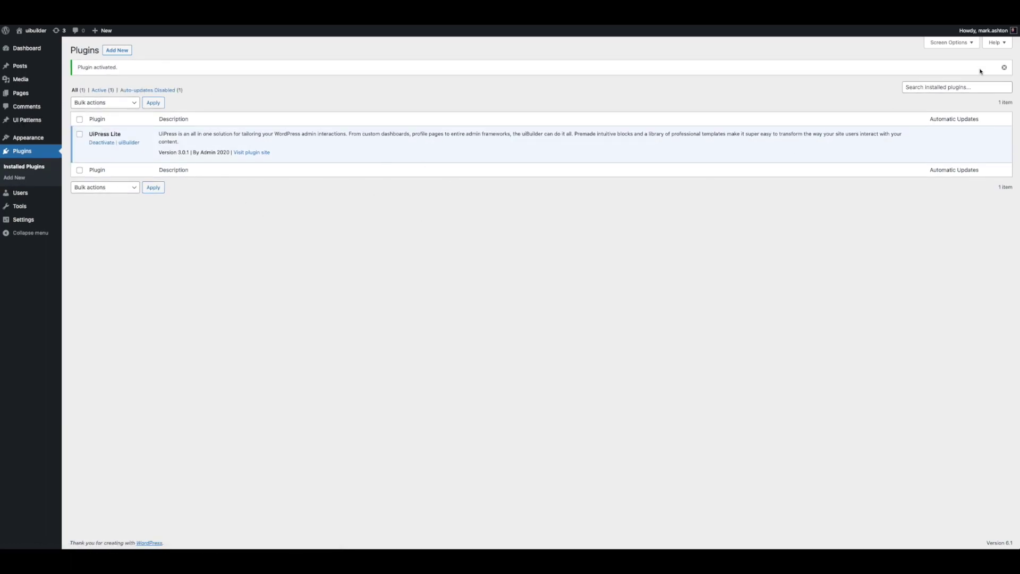
click(1003, 66)
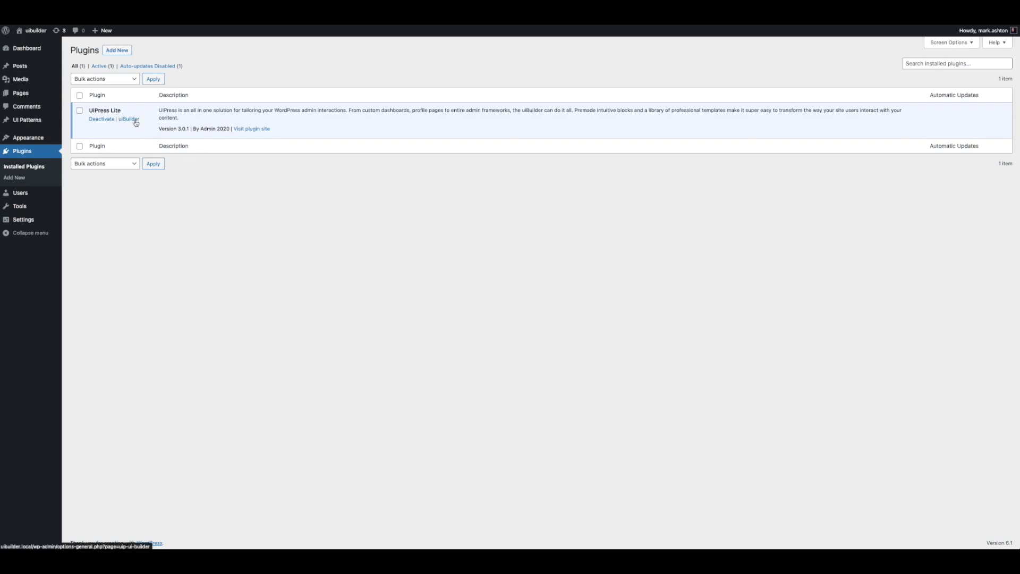
Open the uiBuilder settings page and create a new template.
mouse_move(43, 221)
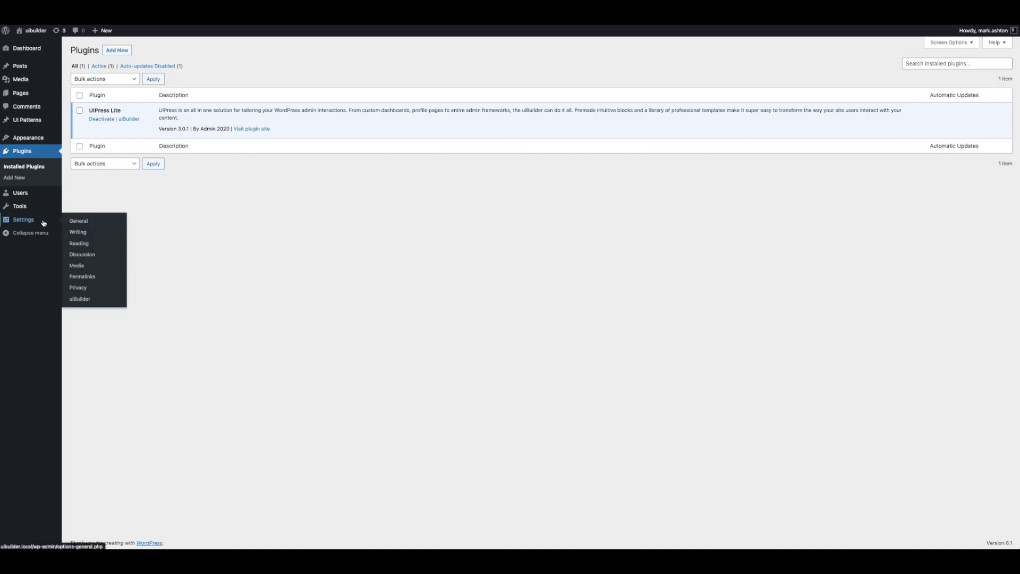
click(81, 299)
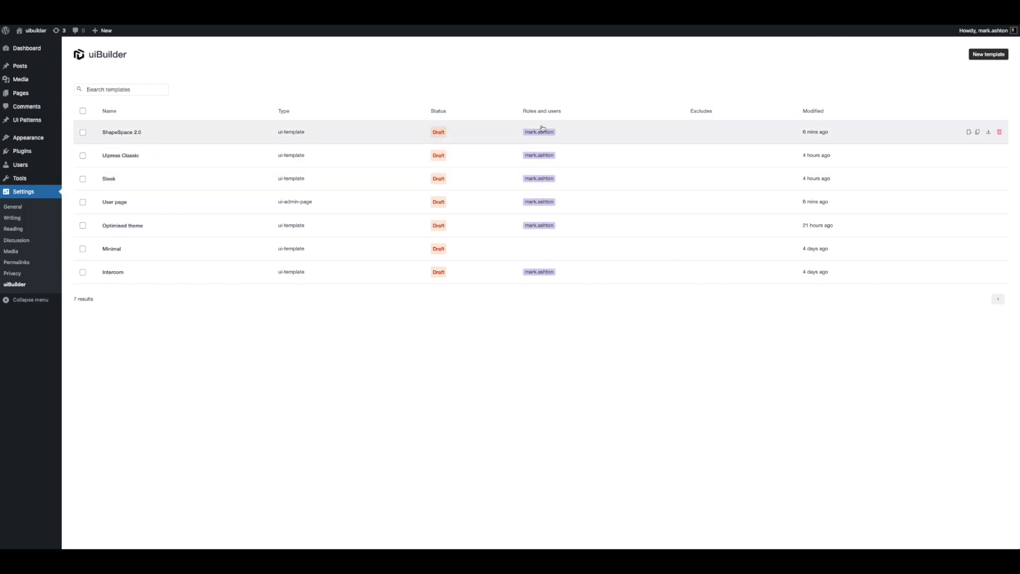
click(984, 56)
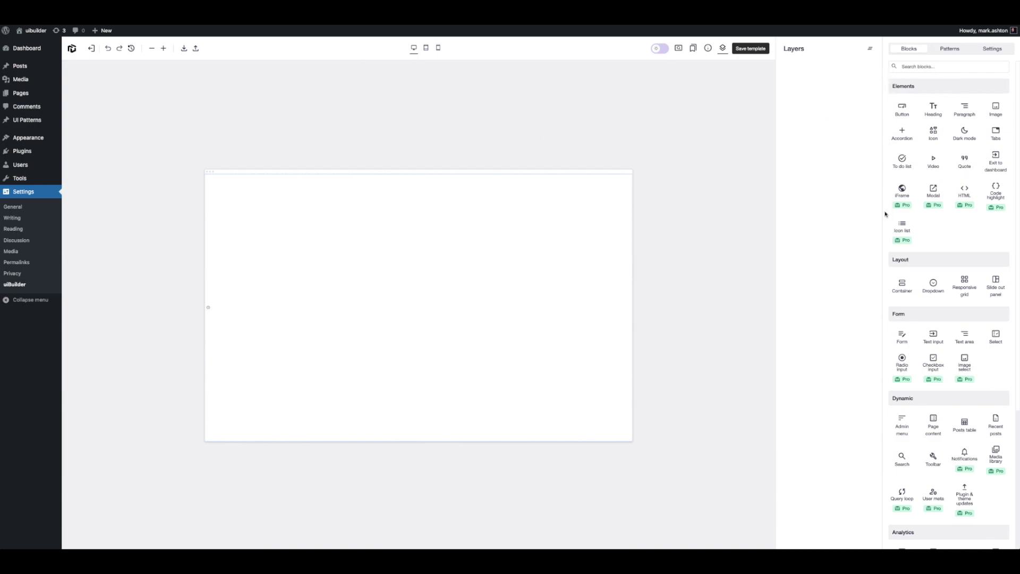
Look through the builder's available blocks, patterns and template settings, and return to the blocks list.
scroll(918, 182, down, 3)
scroll(919, 176, up, 3)
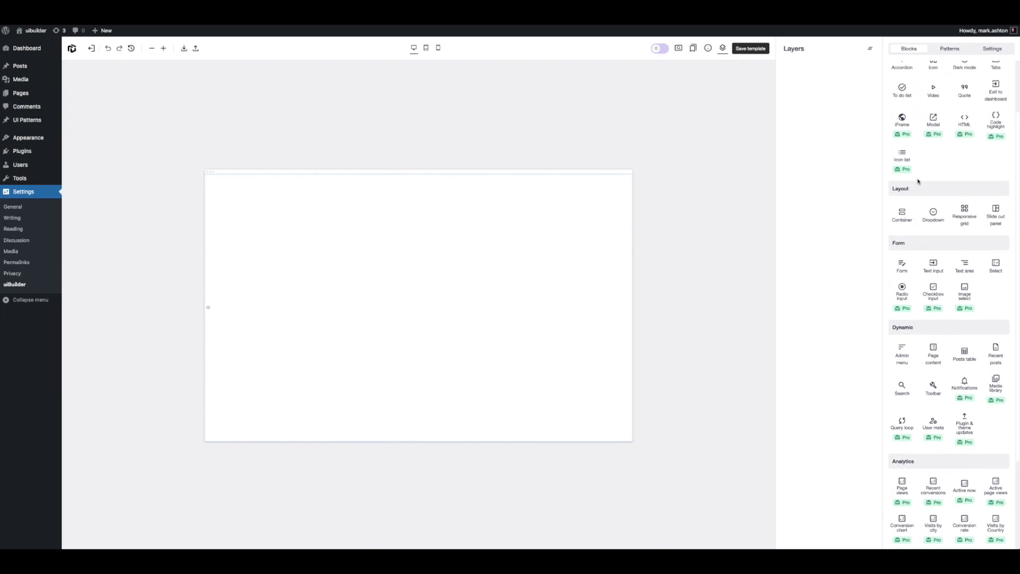
click(945, 49)
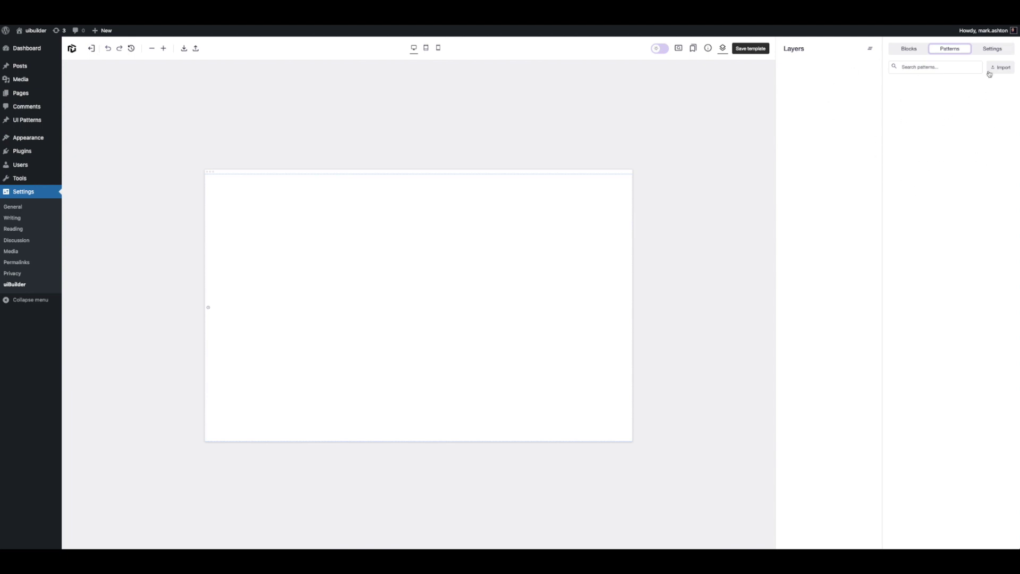
click(994, 49)
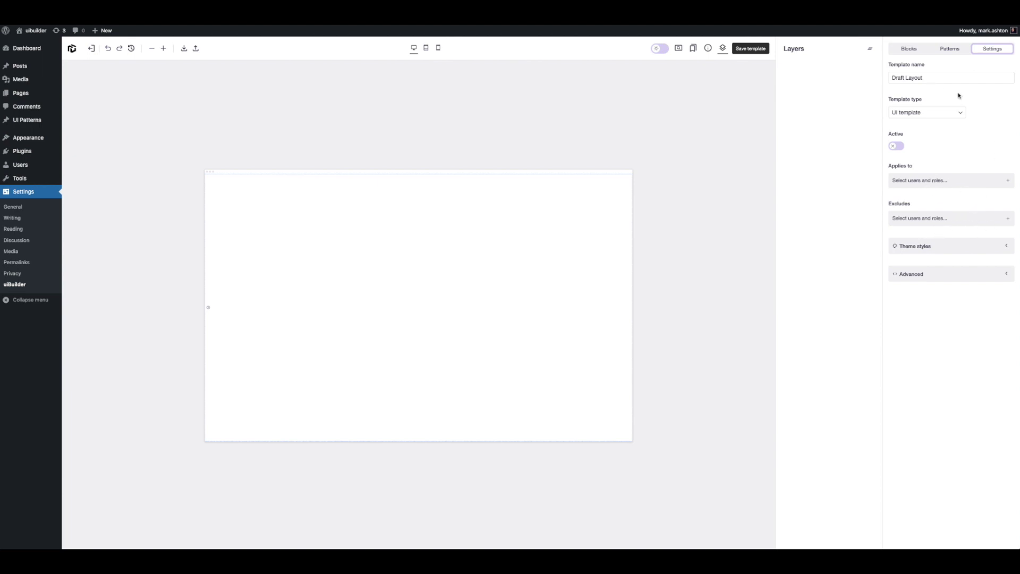
click(908, 49)
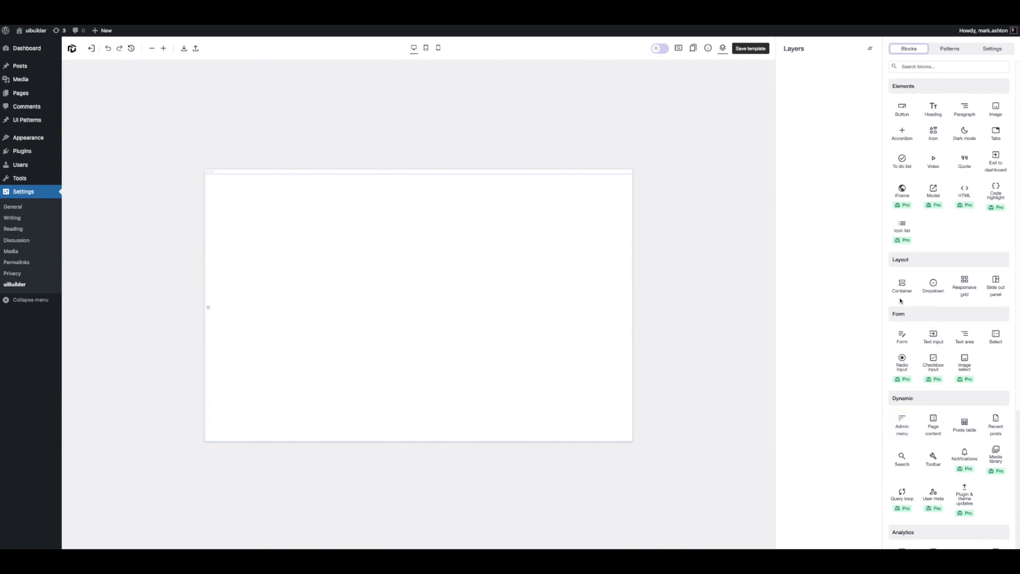
Add a Container layout block to the blank template canvas and select it for editing.
drag(902, 285, 321, 262)
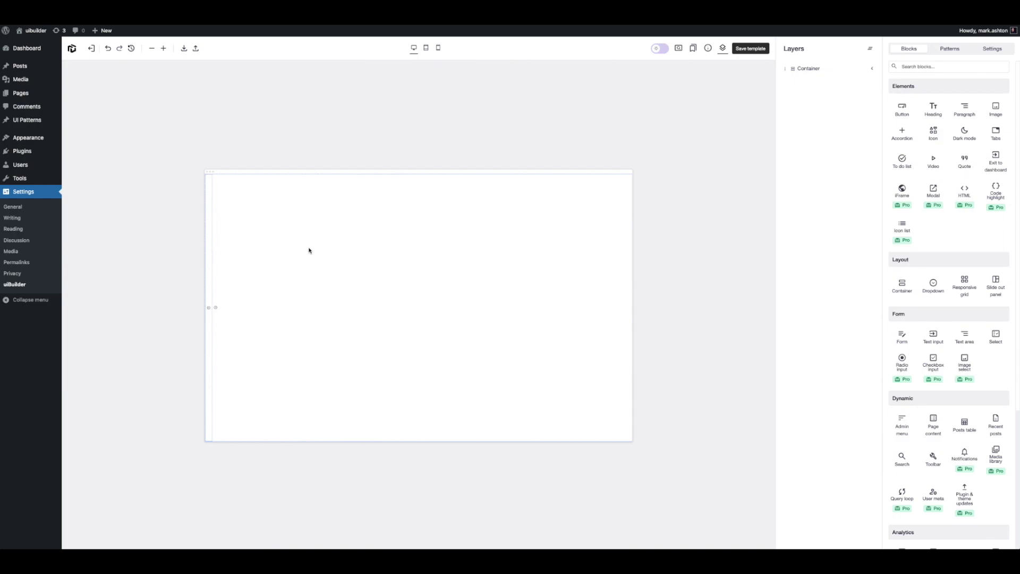
click(218, 219)
click(807, 69)
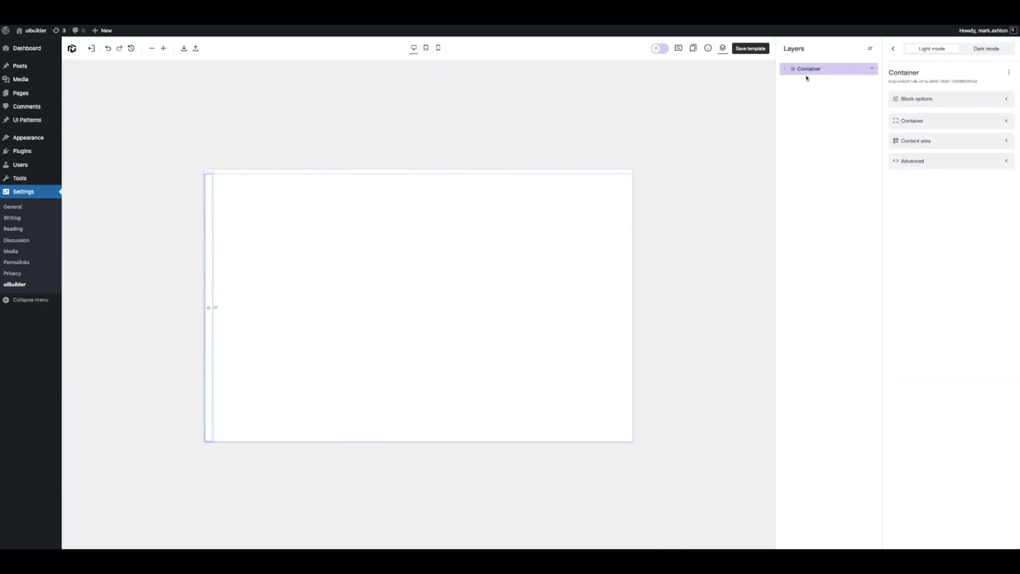
Hide and restore the layers list, and delete the selected Container block.
click(722, 49)
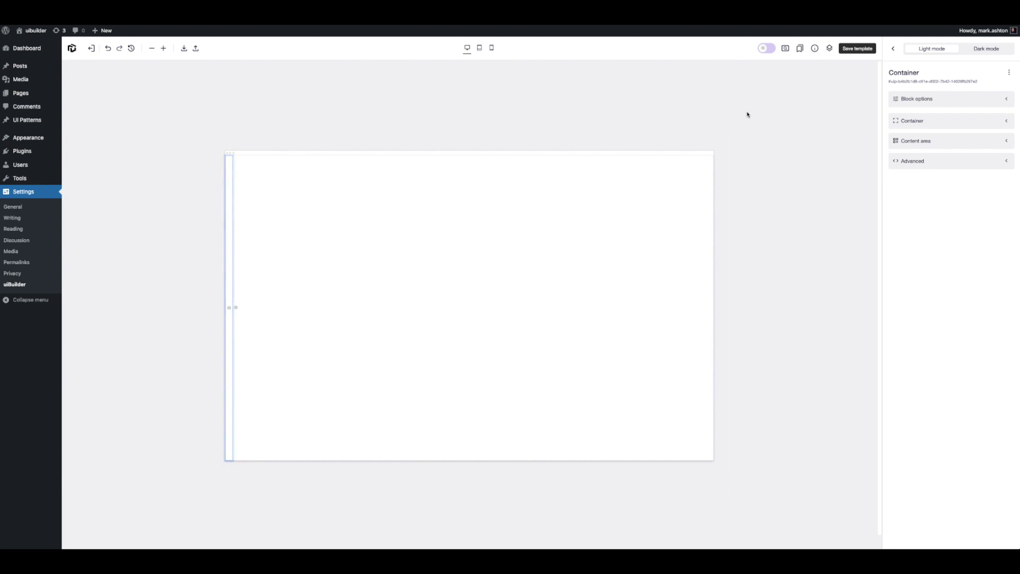
click(829, 49)
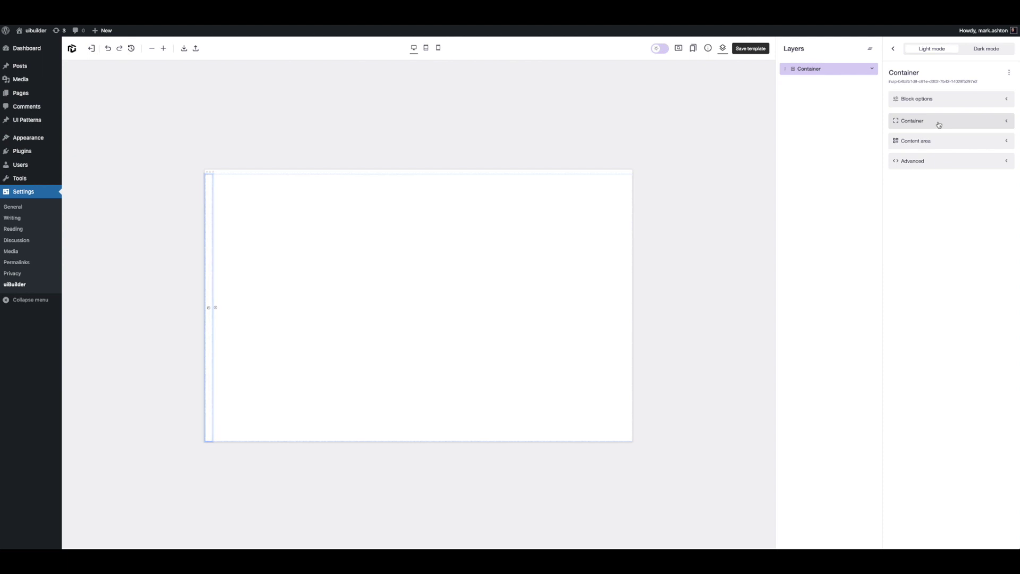
key(Delete)
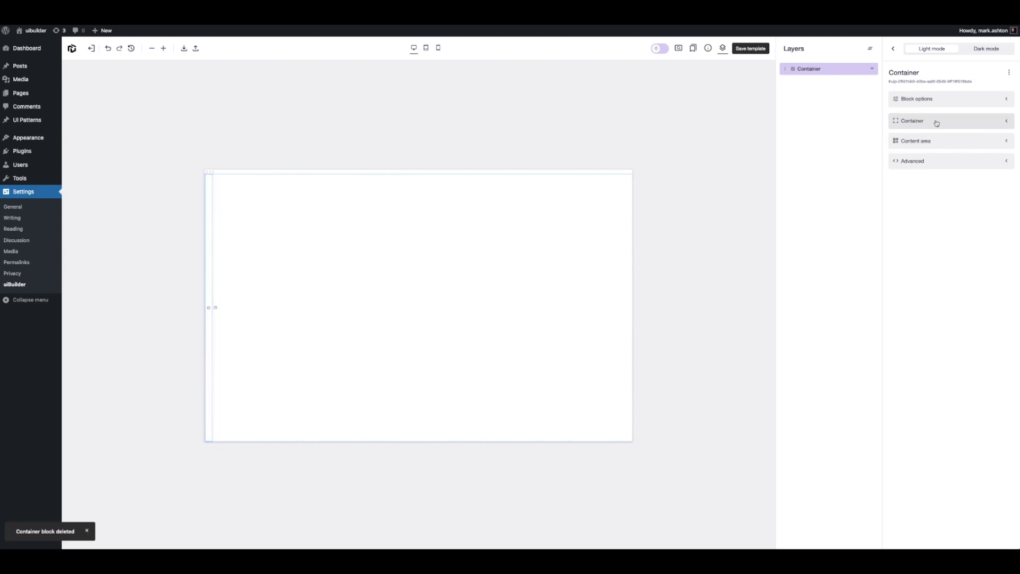
Set the Container block's outer width to 250 px in its container dimensions.
click(944, 123)
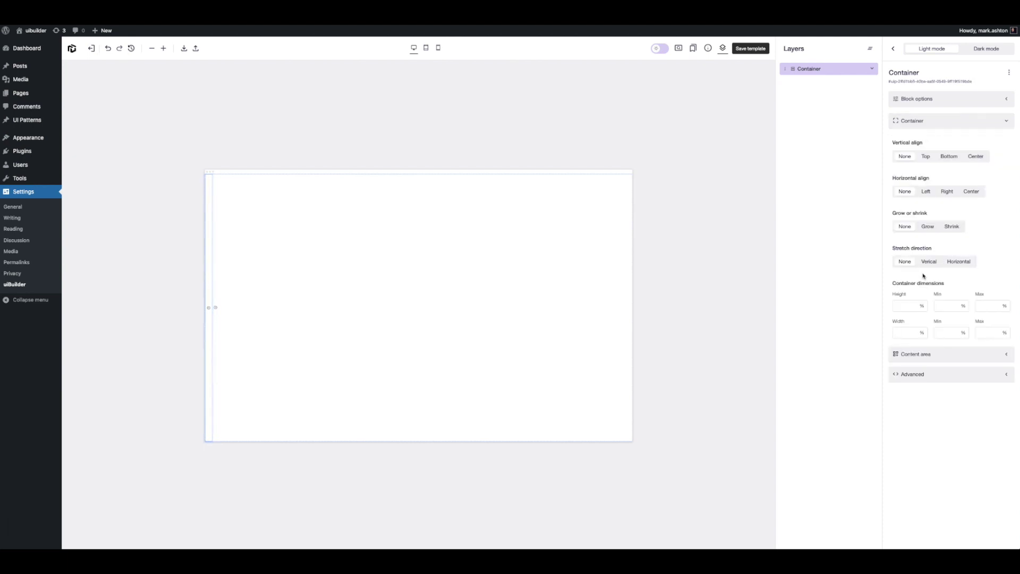
click(920, 333)
click(893, 351)
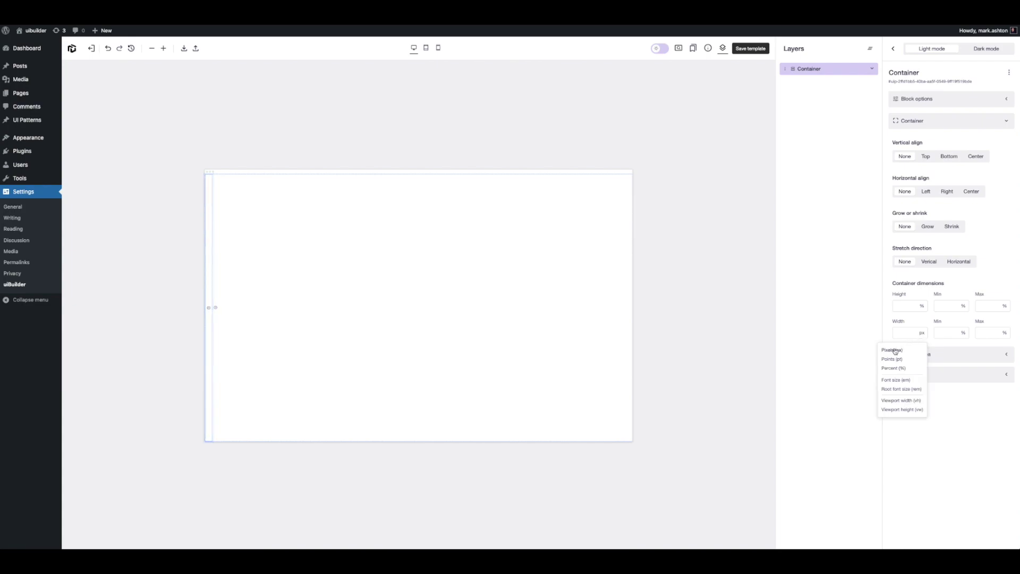
click(1007, 292)
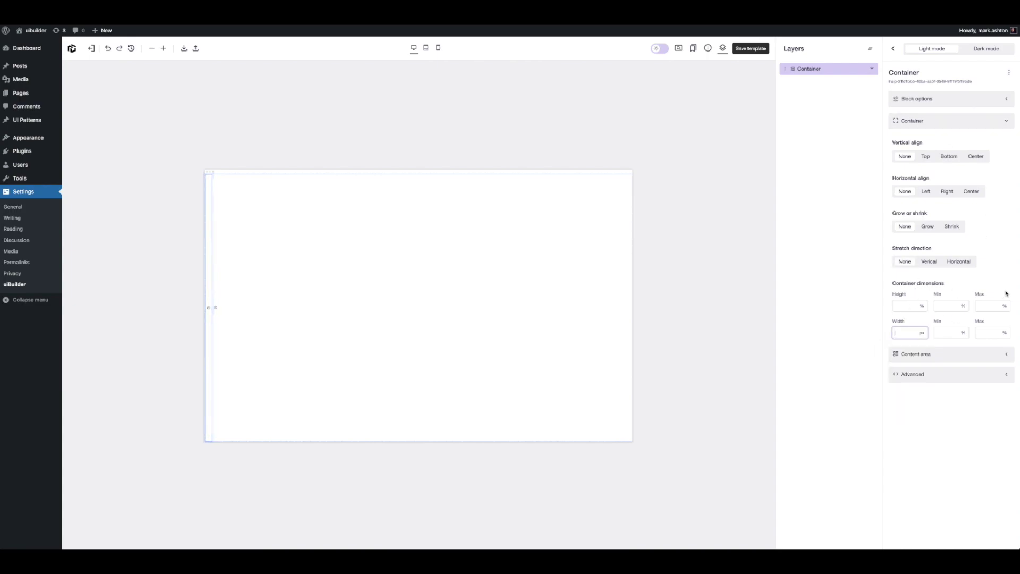
text(250)
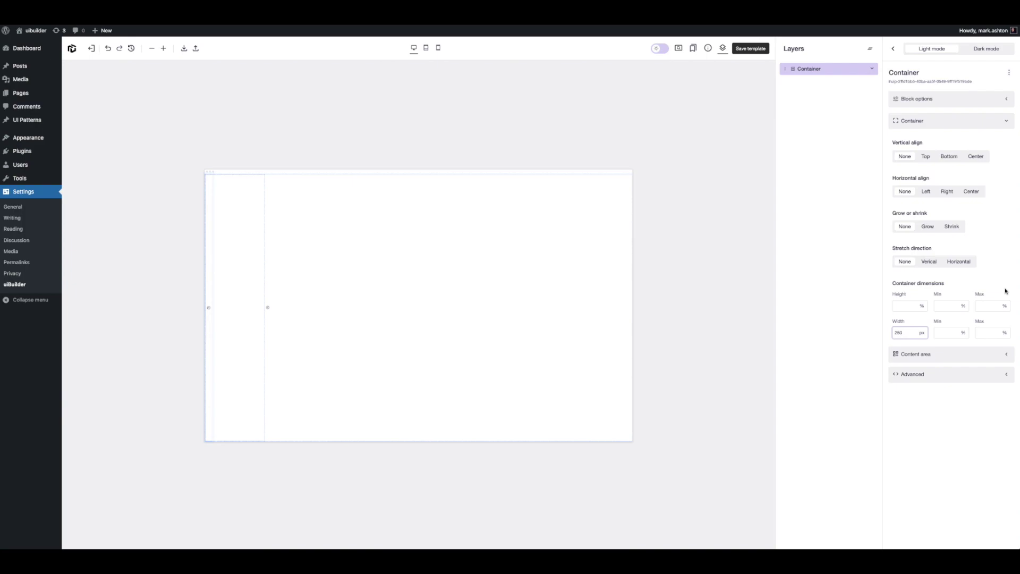
Set the width of the container's content area to 100%.
click(953, 357)
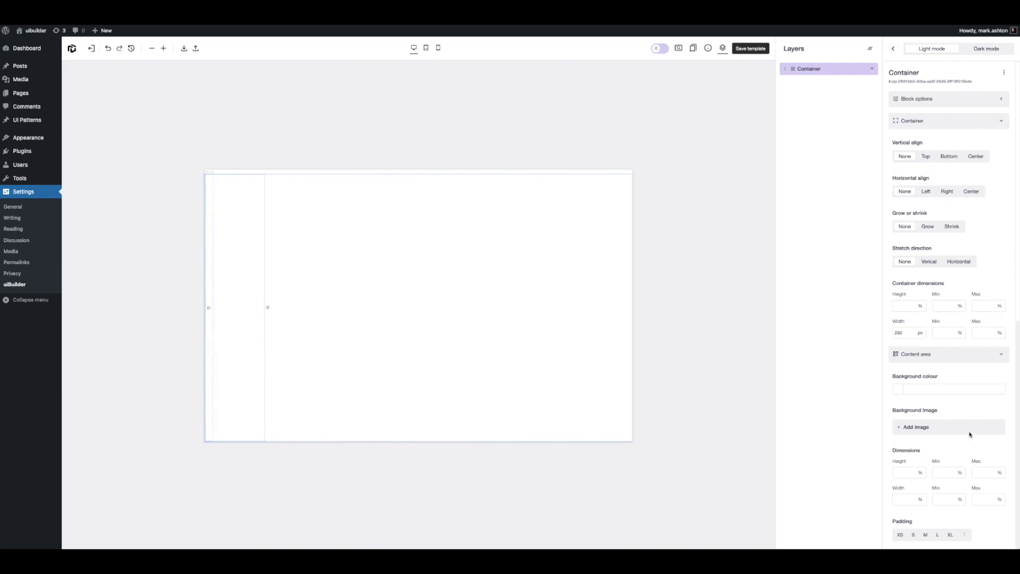
scroll(950, 430, down, 1)
scroll(950, 429, down, 4)
scroll(950, 420, up, 5)
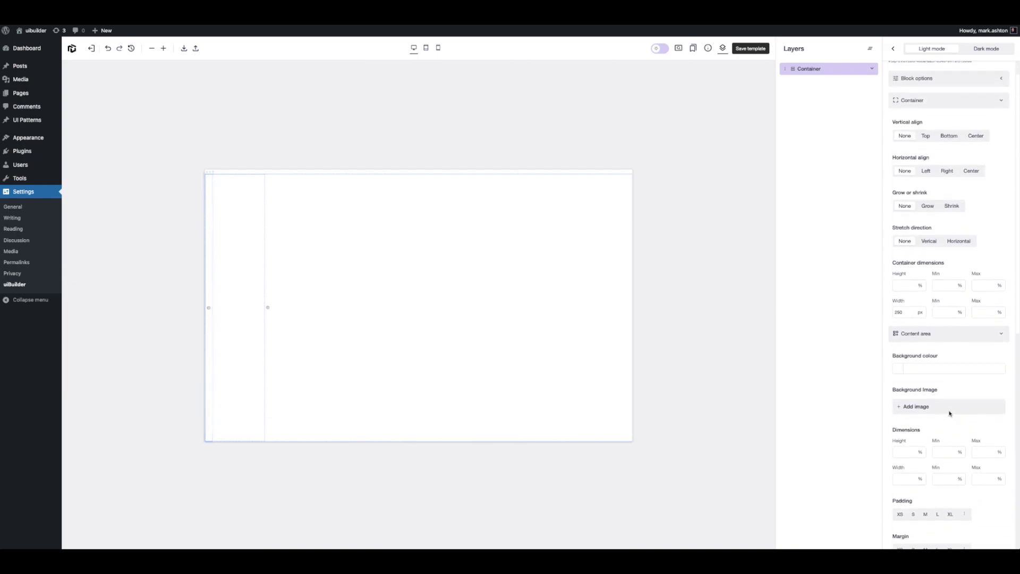
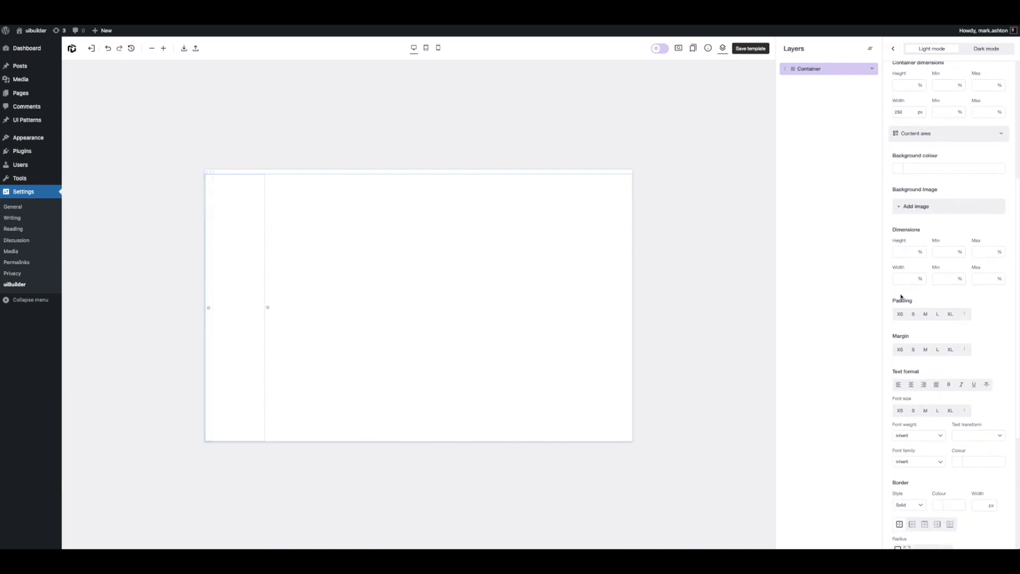
click(904, 278)
text(100)
scroll(933, 212, up, 5)
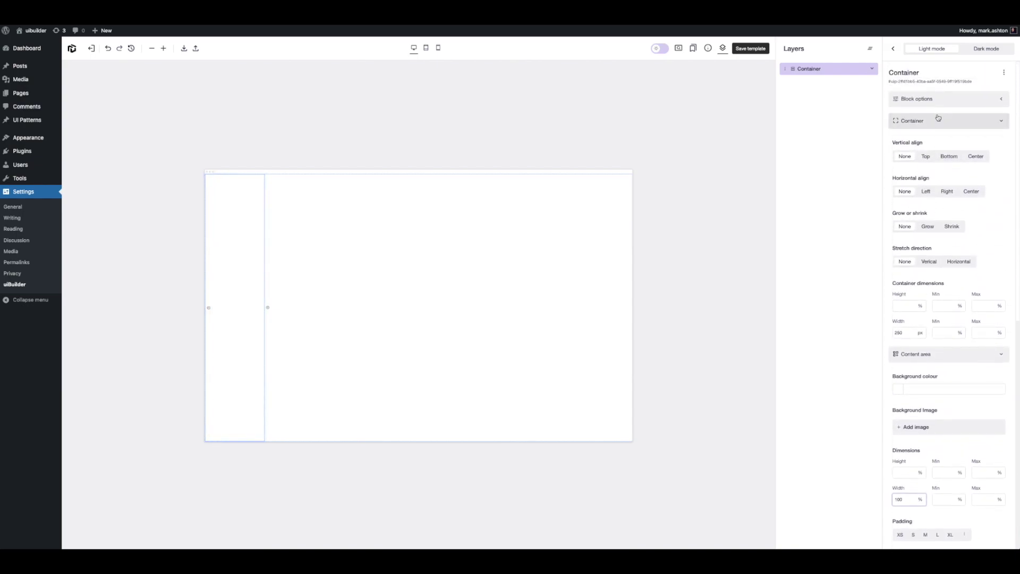
Set the padding of the container's content area to L.
scroll(947, 242, down, 5)
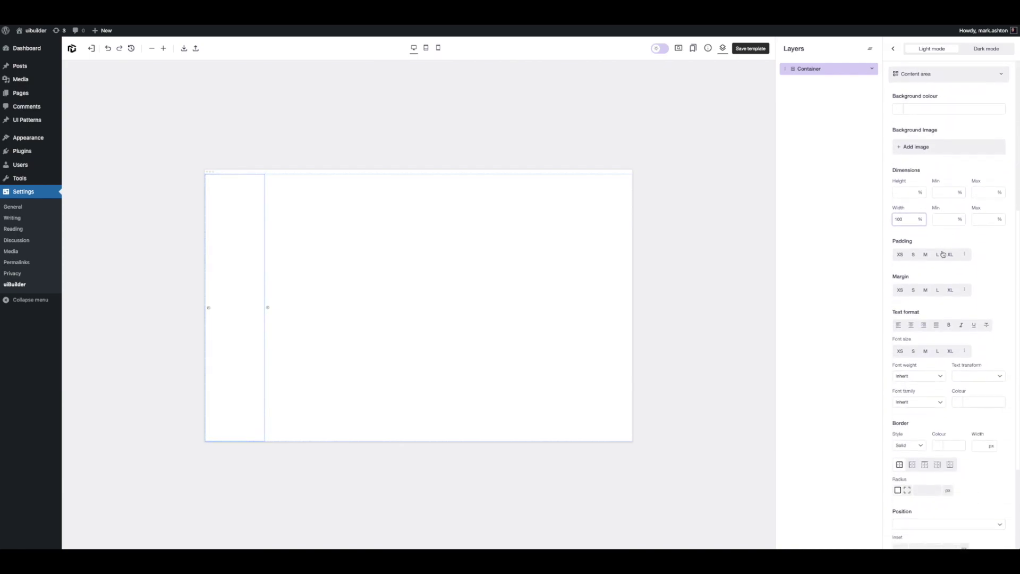
click(927, 255)
click(937, 255)
scroll(908, 176, up, 5)
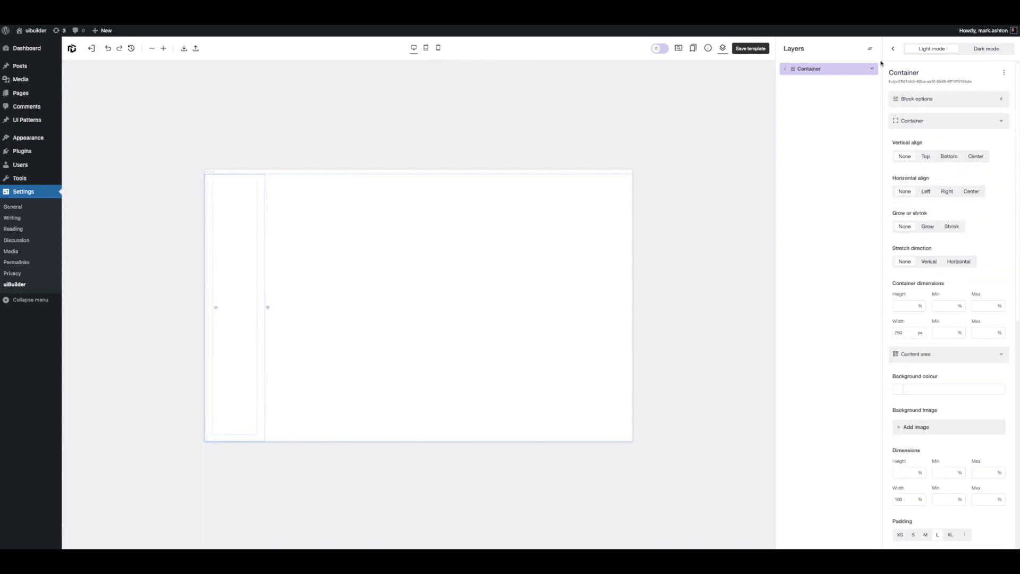
Insert an Admin menu block inside the container and enlarge the canvas preview.
click(891, 49)
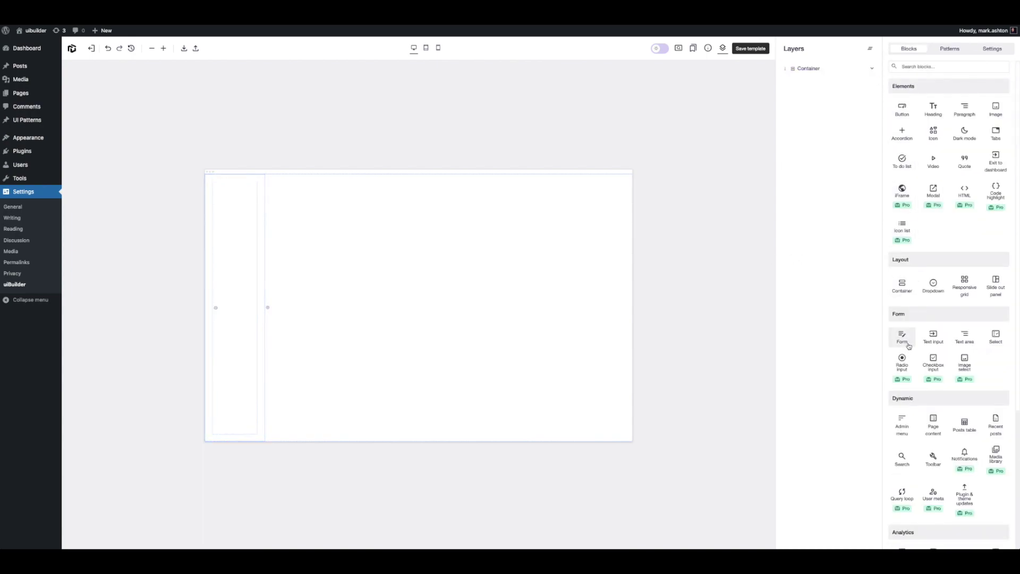
scroll(906, 422, down, 2)
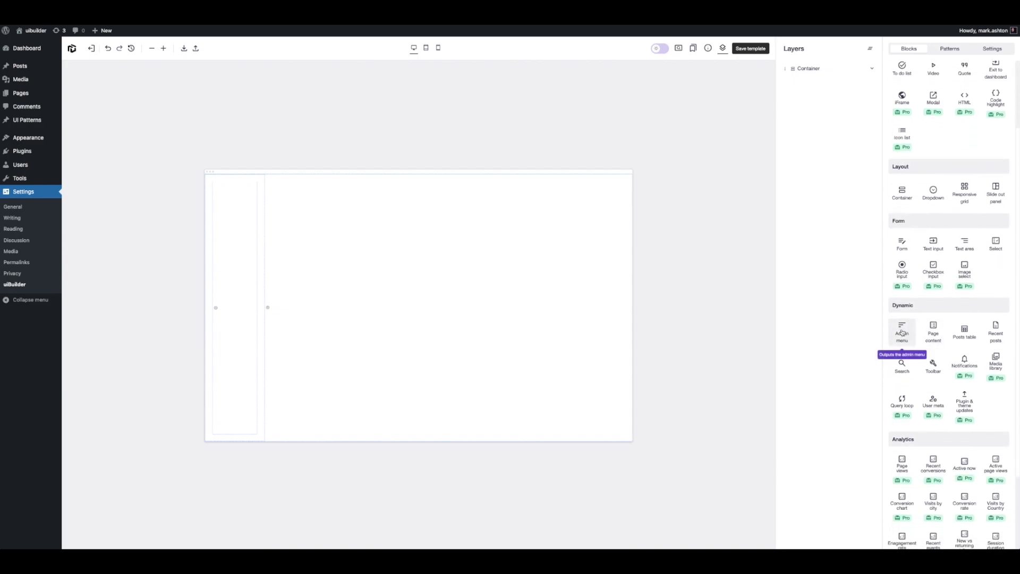
drag(901, 332, 838, 88)
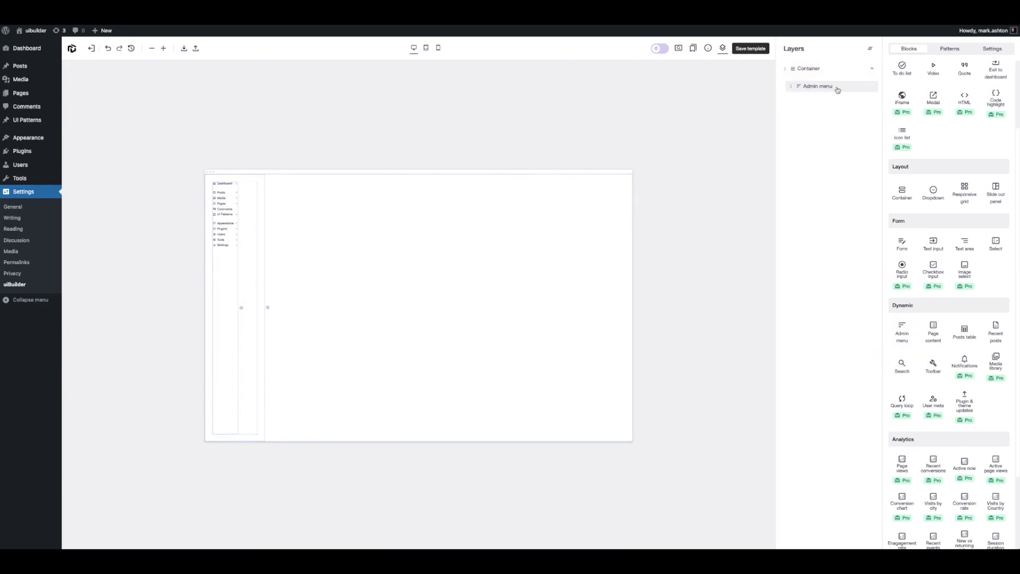
click(163, 49)
click(163, 49)
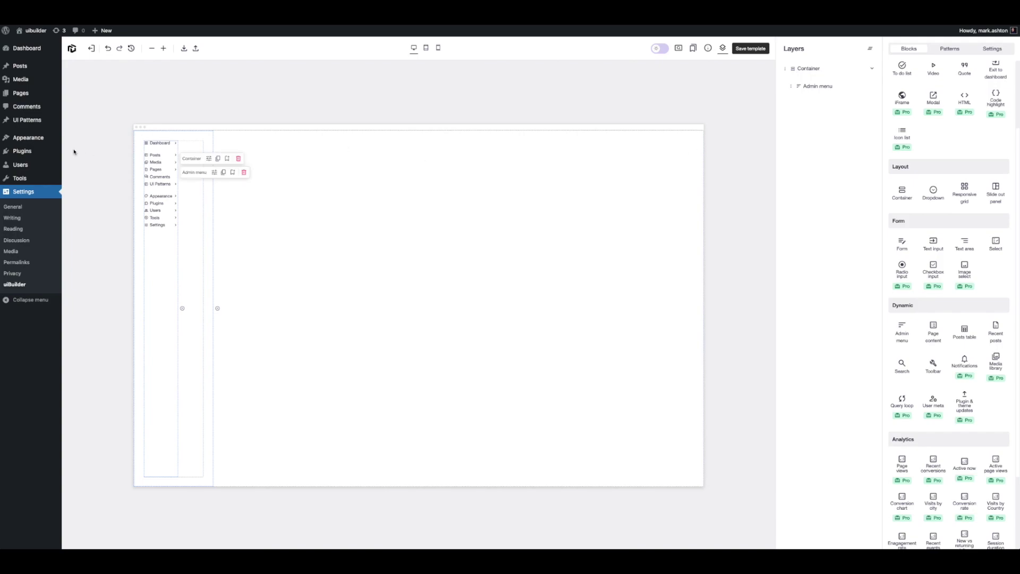
Open the Admin menu block's options and review its tooltip, device visibility and menu settings.
click(825, 88)
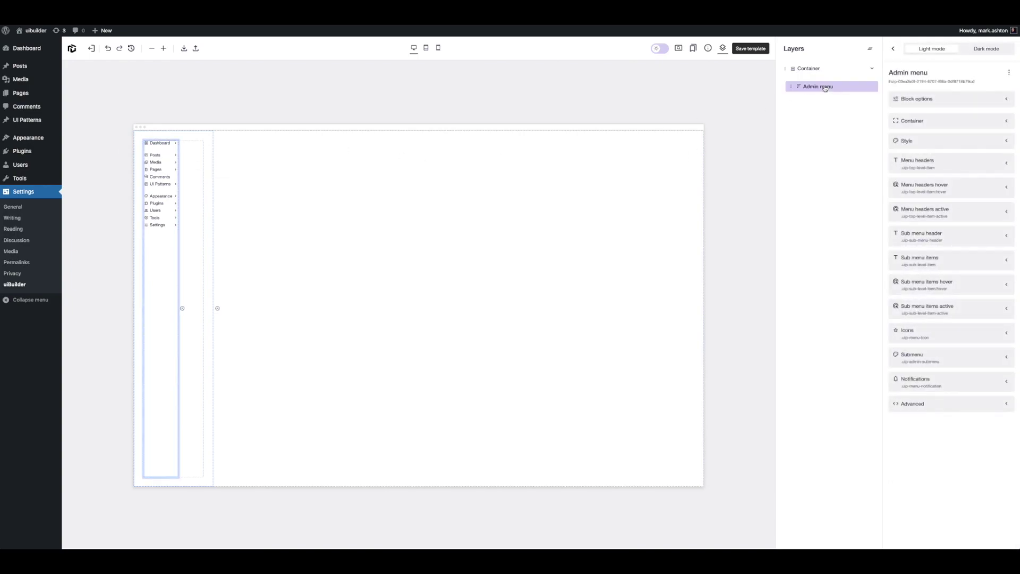
click(964, 101)
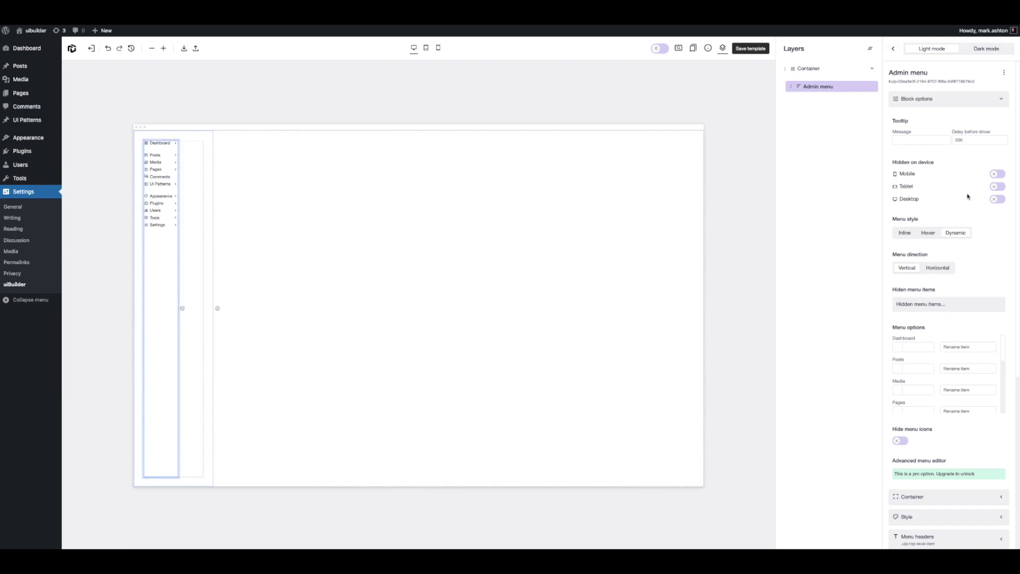
click(904, 138)
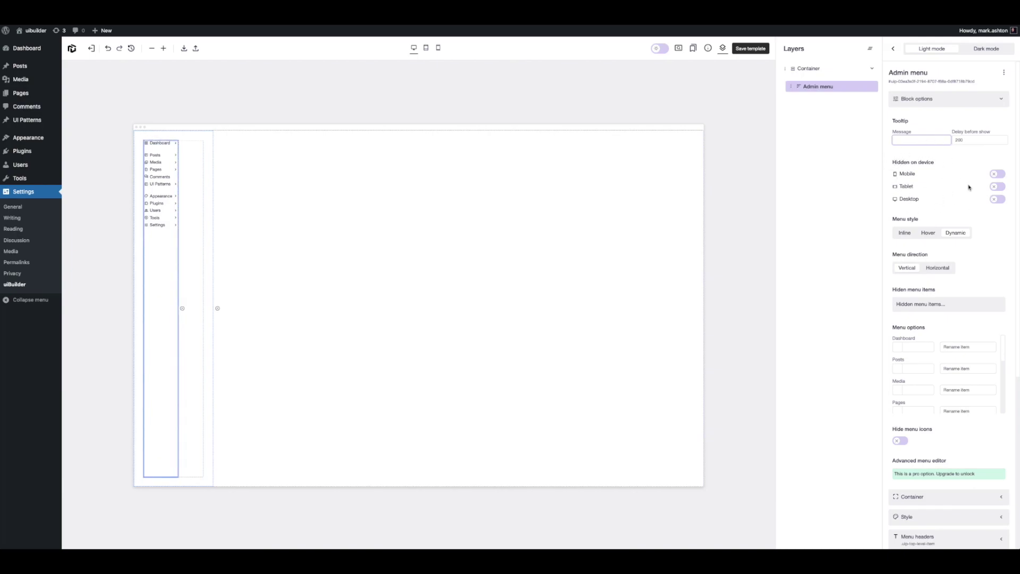
scroll(968, 210, down, 1)
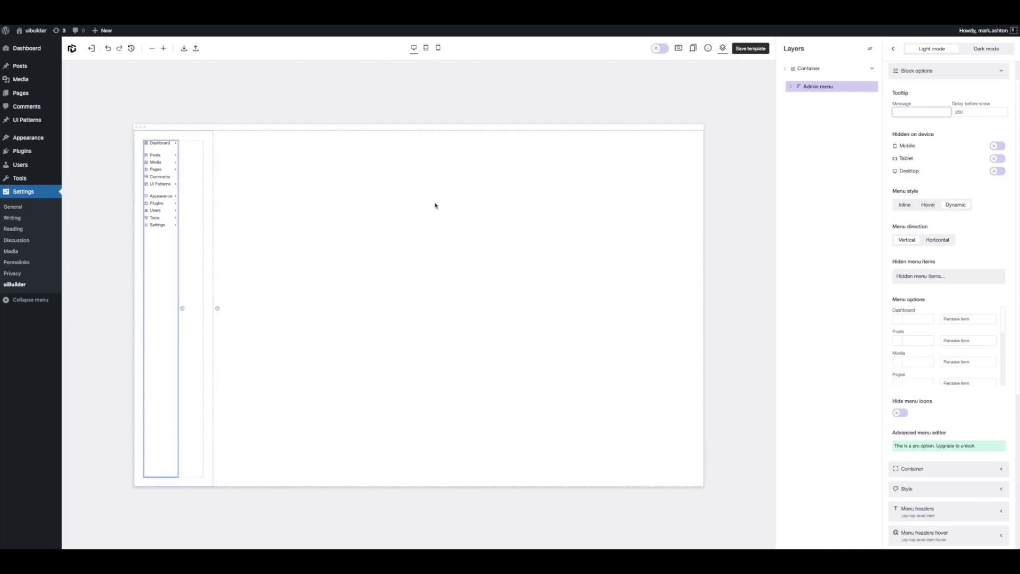
Test the Posts and Plugins submenus in the preview, and set the Admin menu's style to Hover.
click(162, 156)
click(163, 156)
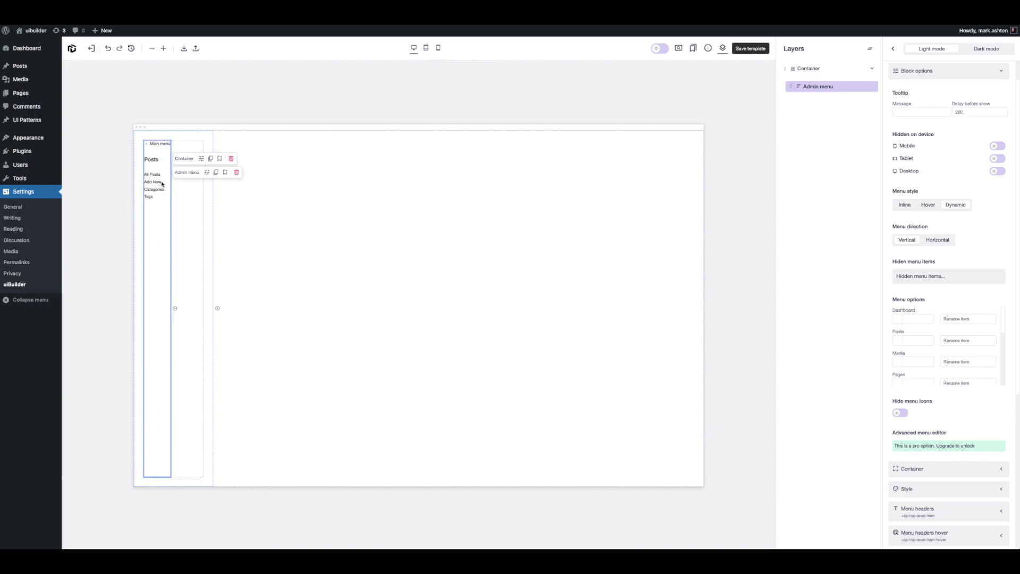
click(160, 145)
click(156, 207)
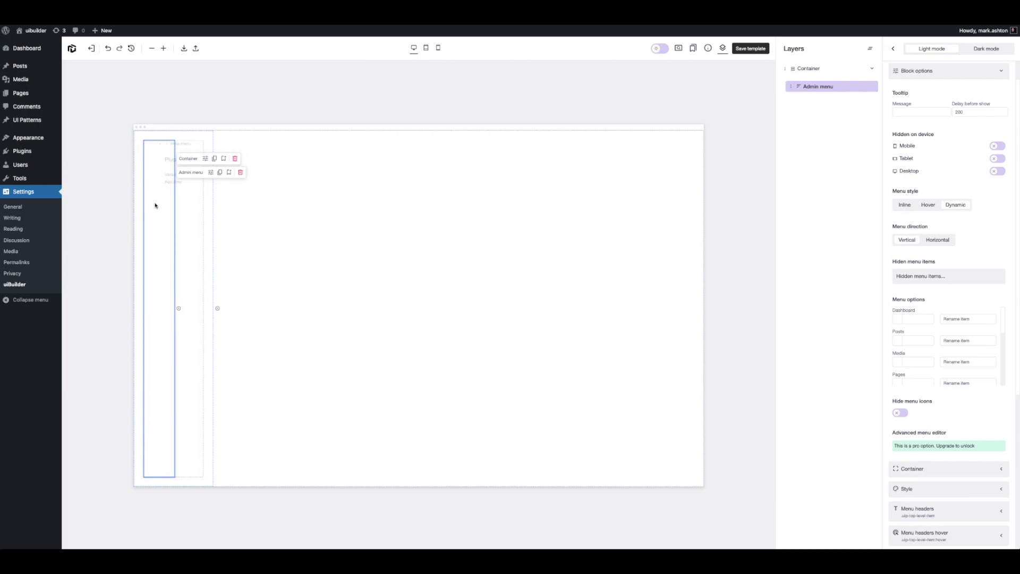
click(933, 208)
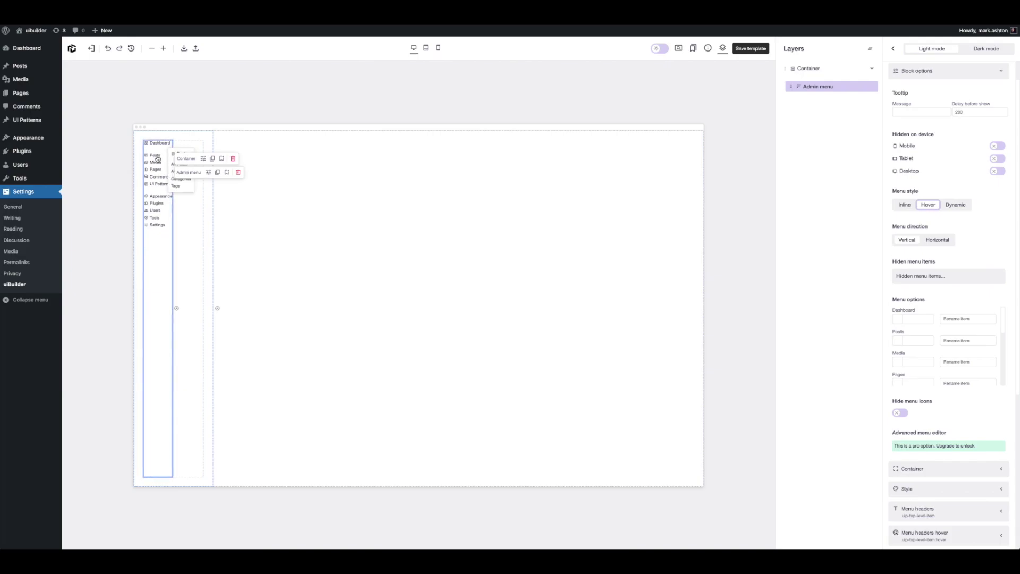
Try the Inline menu style on the Admin menu with the Media submenu expanded, and set the menu style to Dynamic.
click(904, 205)
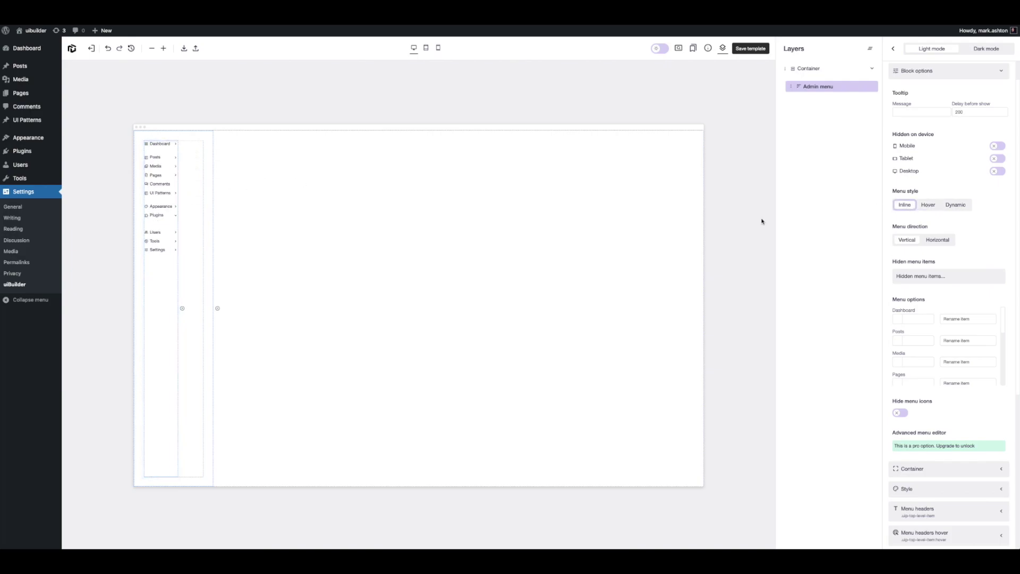
click(165, 176)
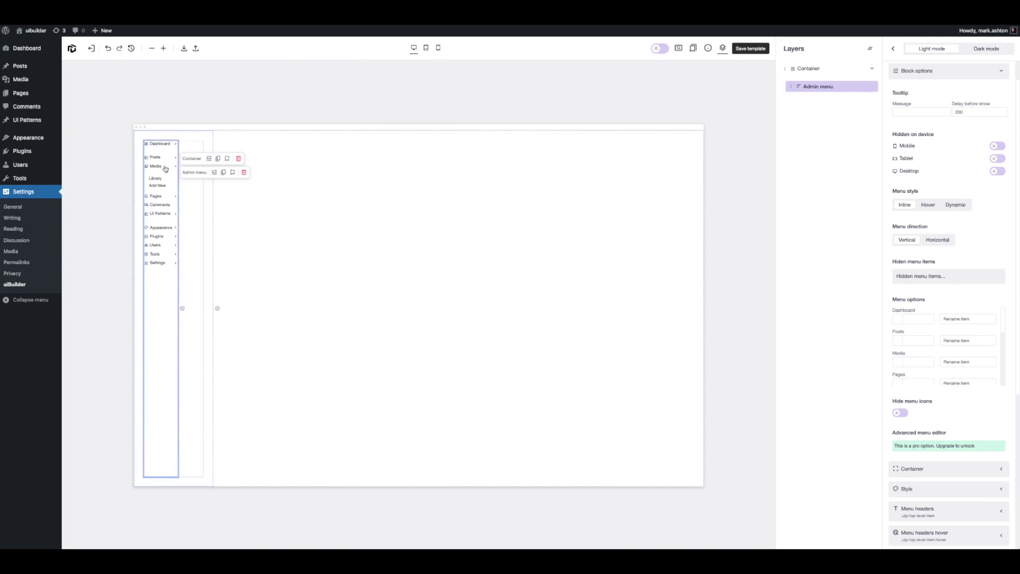
click(955, 210)
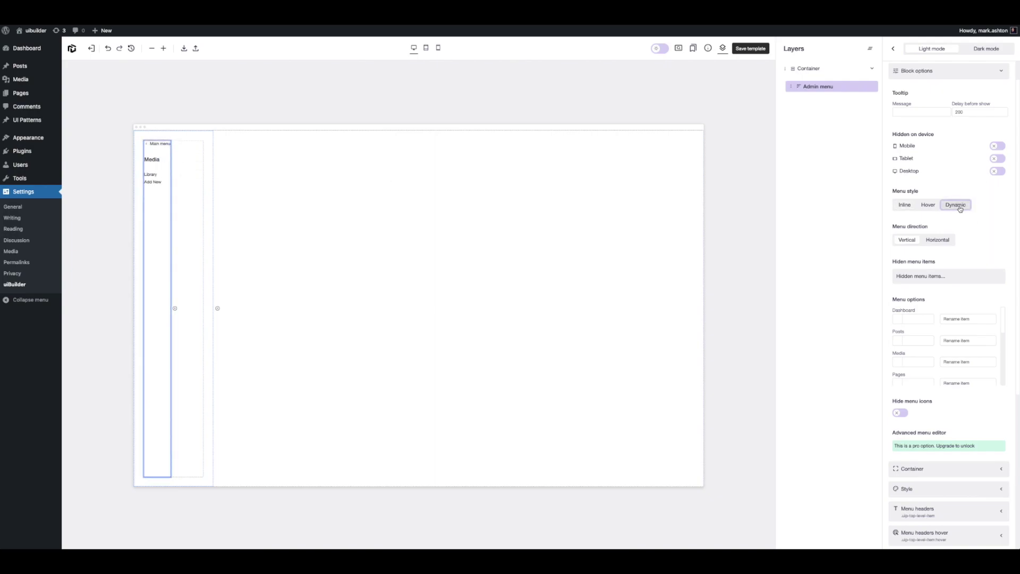
In the Admin menu block's container settings, set it to Grow with a Horizontal stretch direction.
scroll(972, 229, down, 1)
scroll(972, 229, down, 2)
scroll(967, 191, down, 2)
click(953, 316)
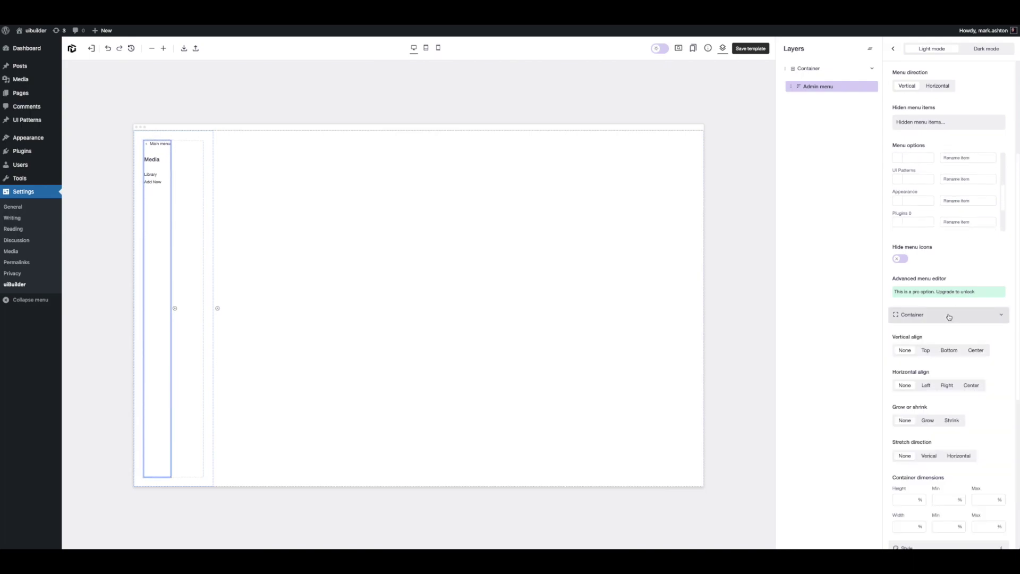
scroll(948, 315, down, 2)
scroll(938, 313, down, 1)
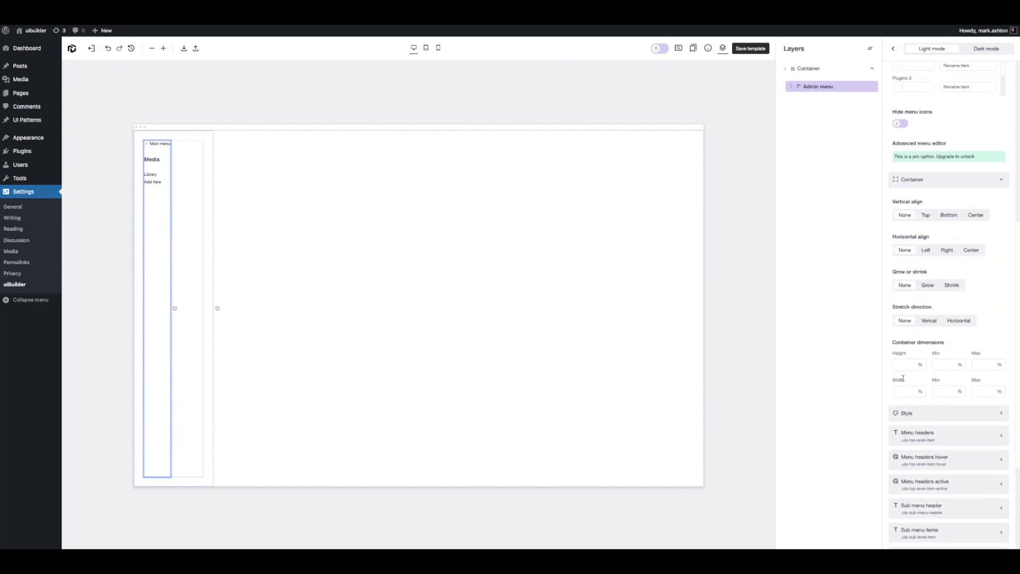
click(928, 285)
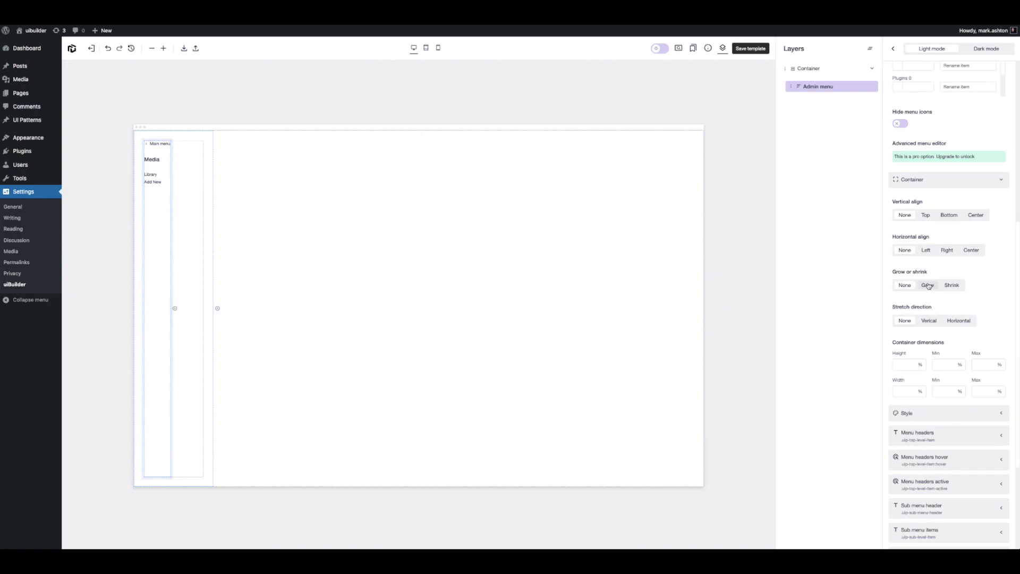
click(955, 324)
mouse_move(174, 165)
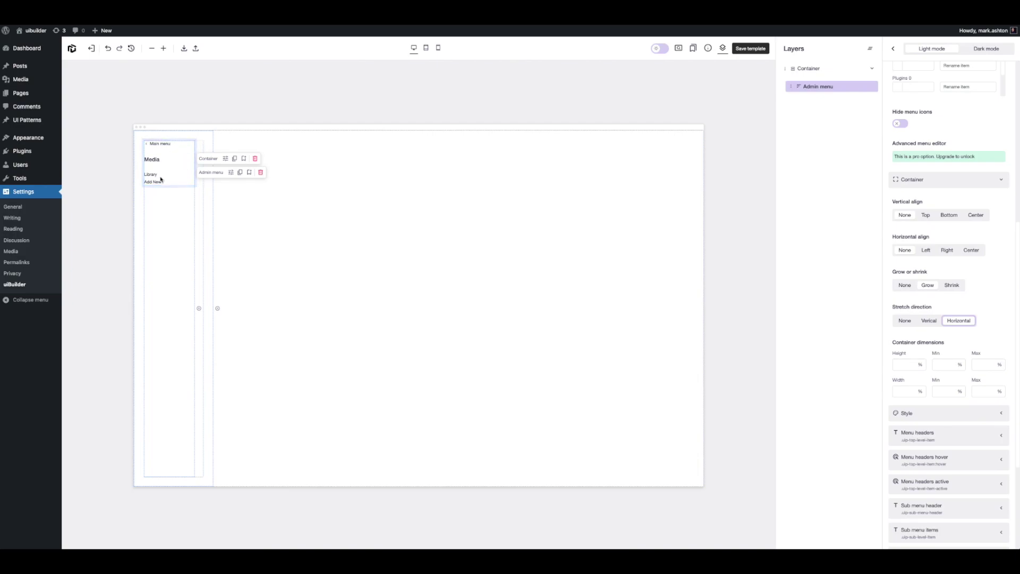
Preview the template and test the Dynamic menu by entering the Posts and Plugins submenus and returning to the main menu.
click(161, 146)
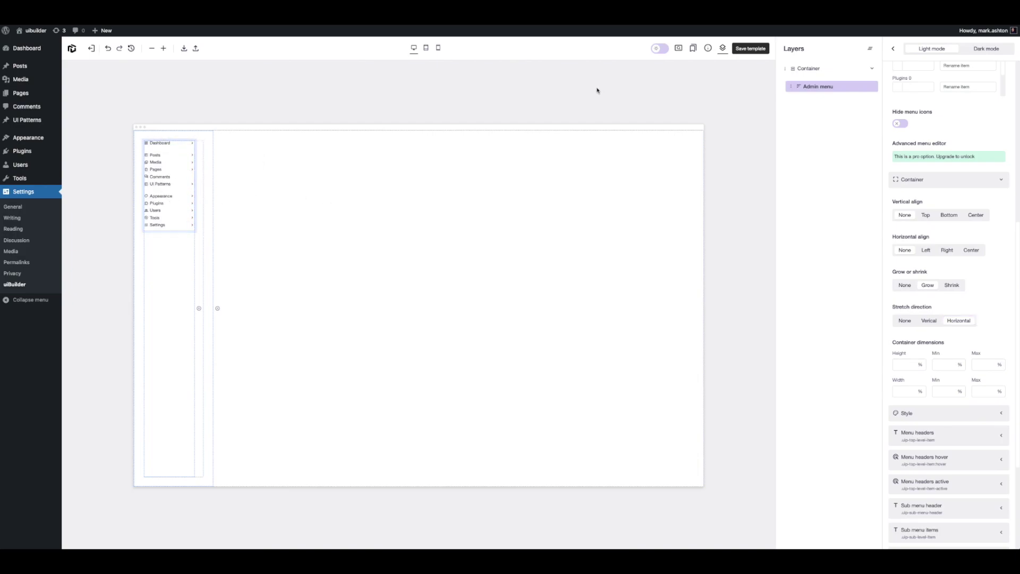
click(679, 49)
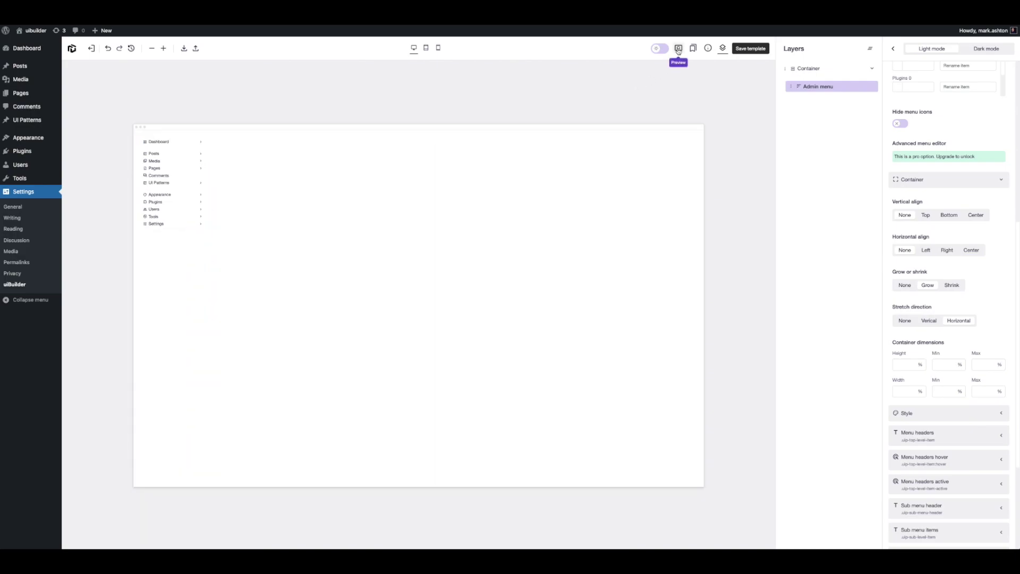
click(159, 156)
click(160, 143)
click(162, 204)
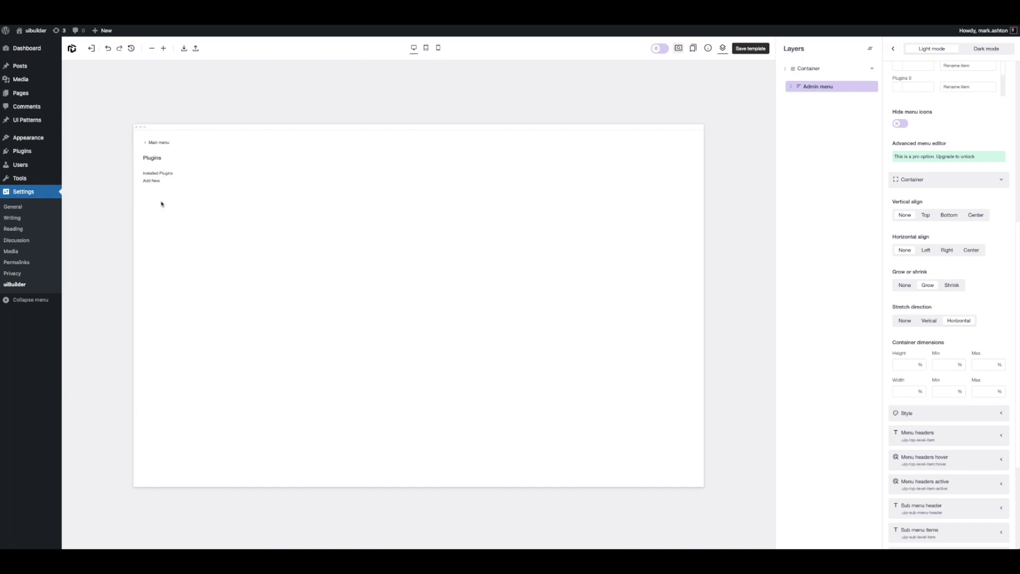
click(160, 143)
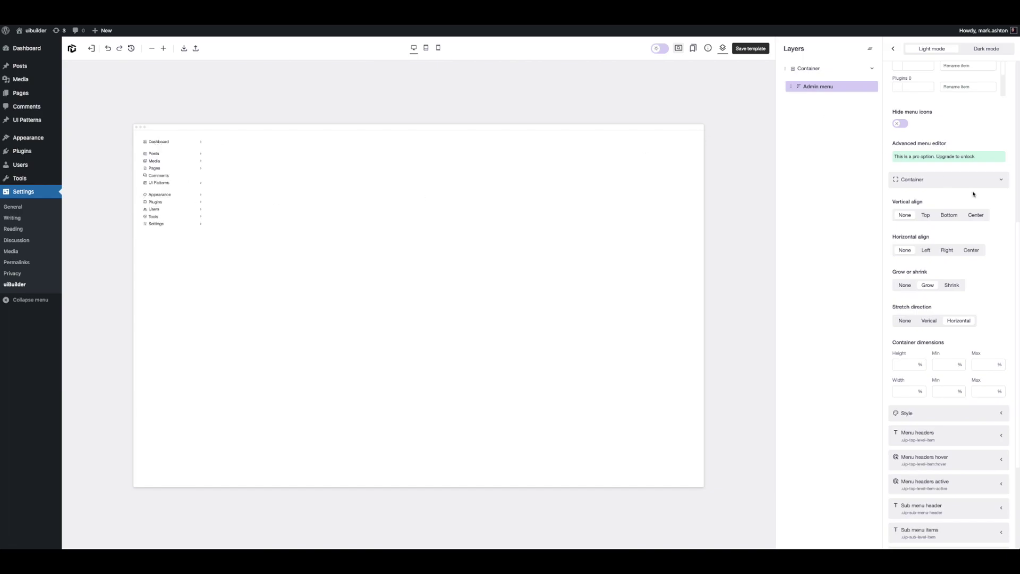
Add a second Container block to the template at the top level, below the one holding the Admin menu.
scroll(957, 181, down, 3)
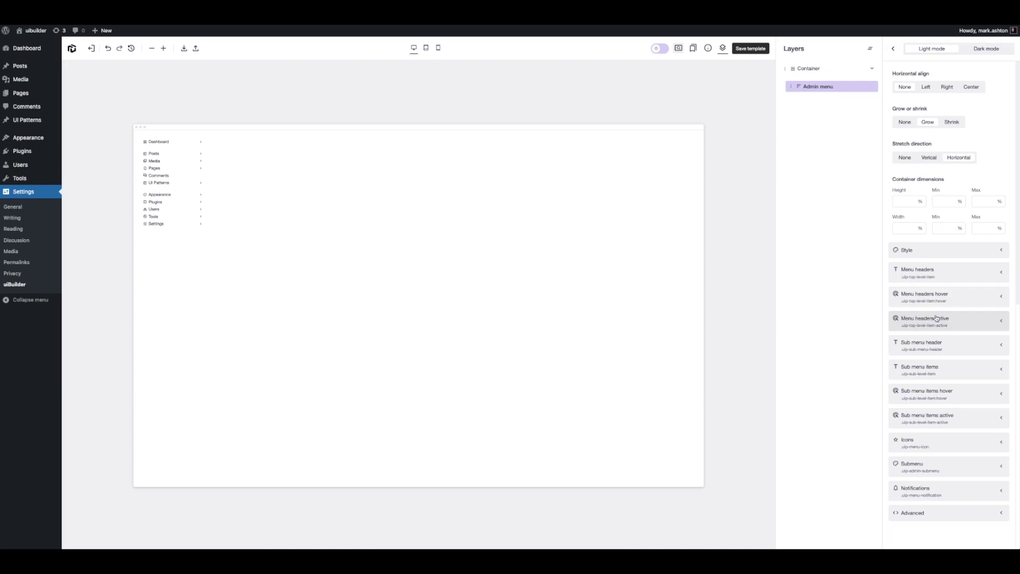
scroll(927, 275, up, 8)
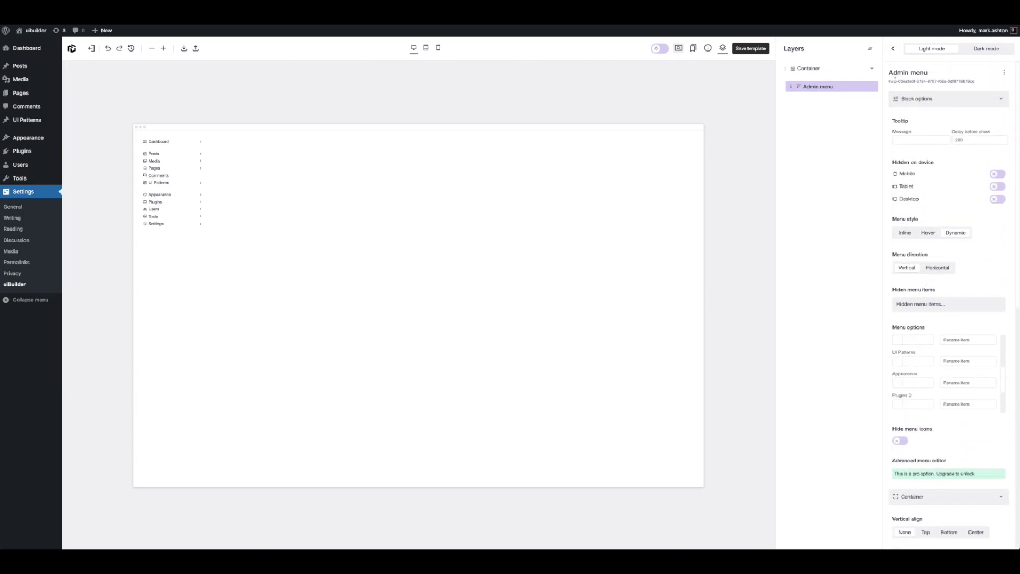
click(893, 48)
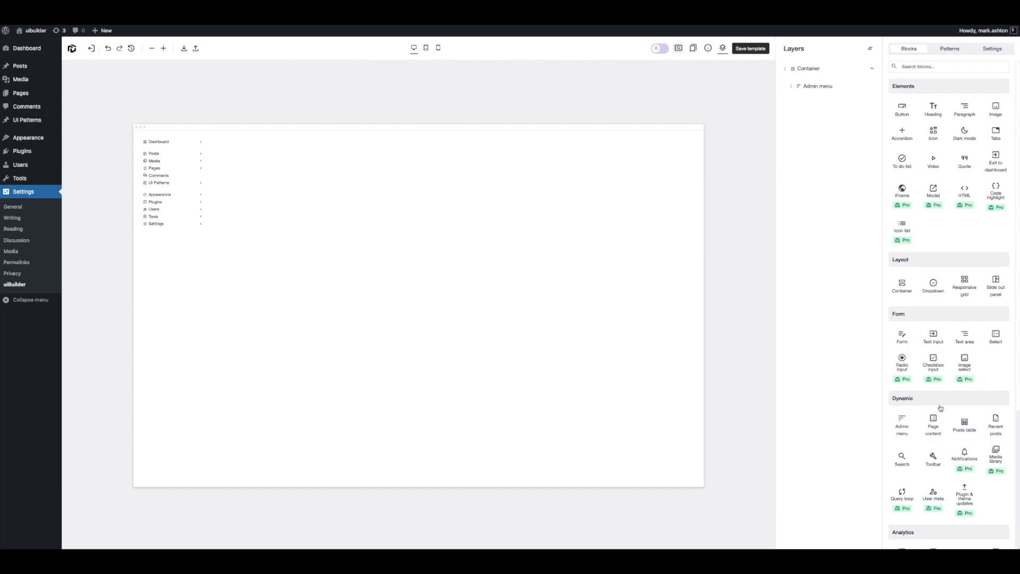
drag(903, 286, 819, 82)
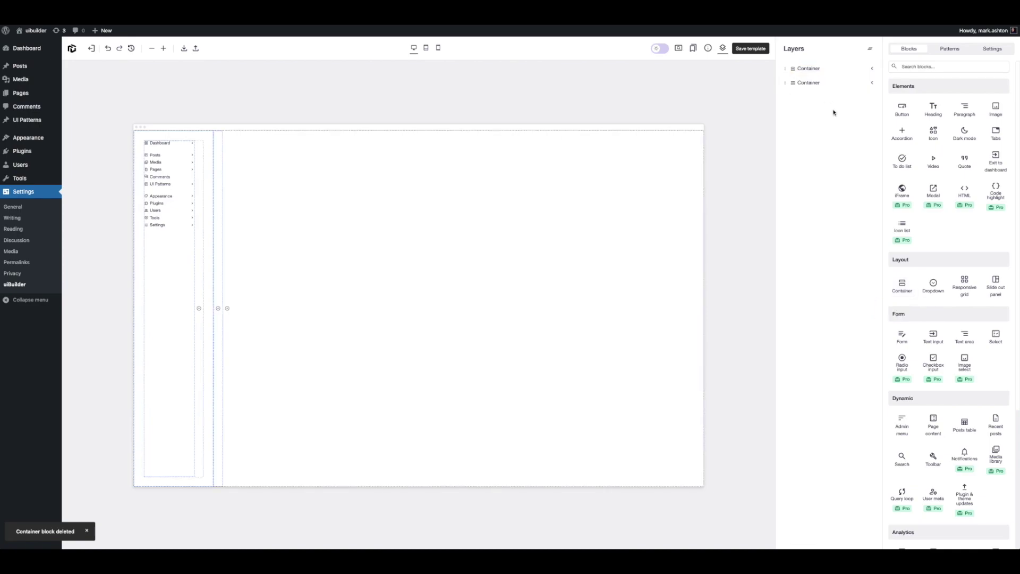
Set the second container to Grow and its content area width to 100%.
click(829, 84)
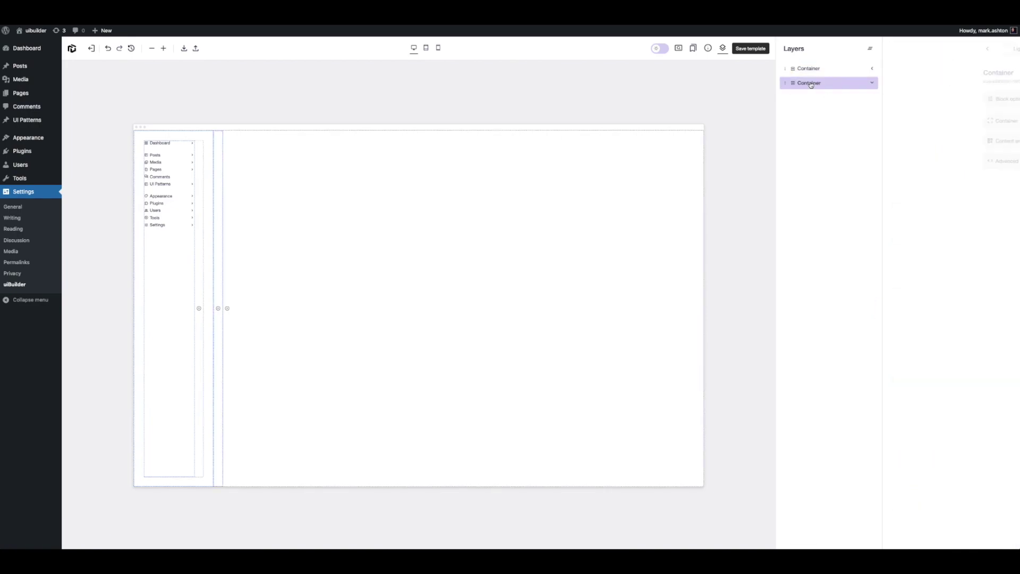
click(923, 126)
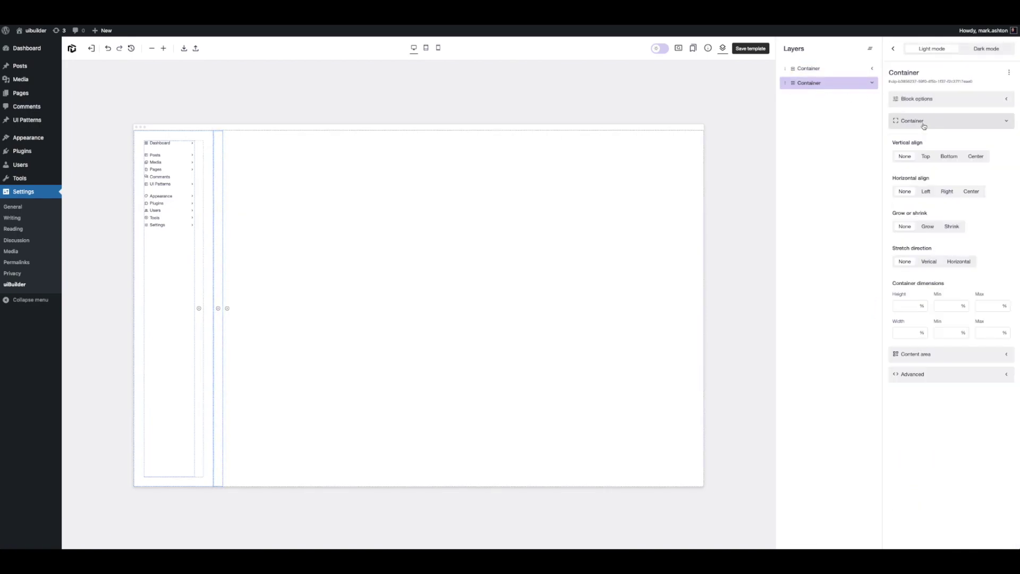
click(904, 335)
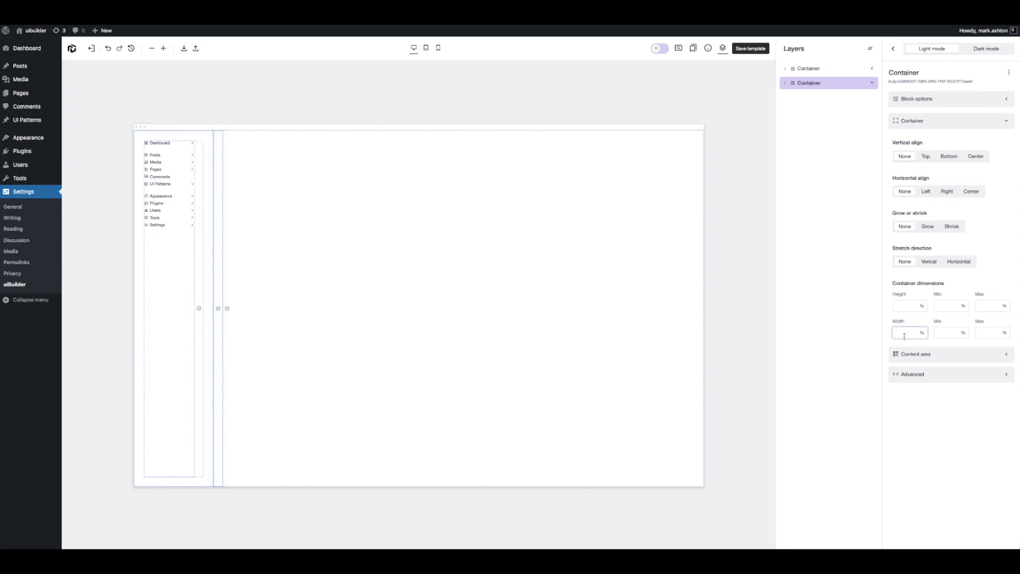
click(928, 226)
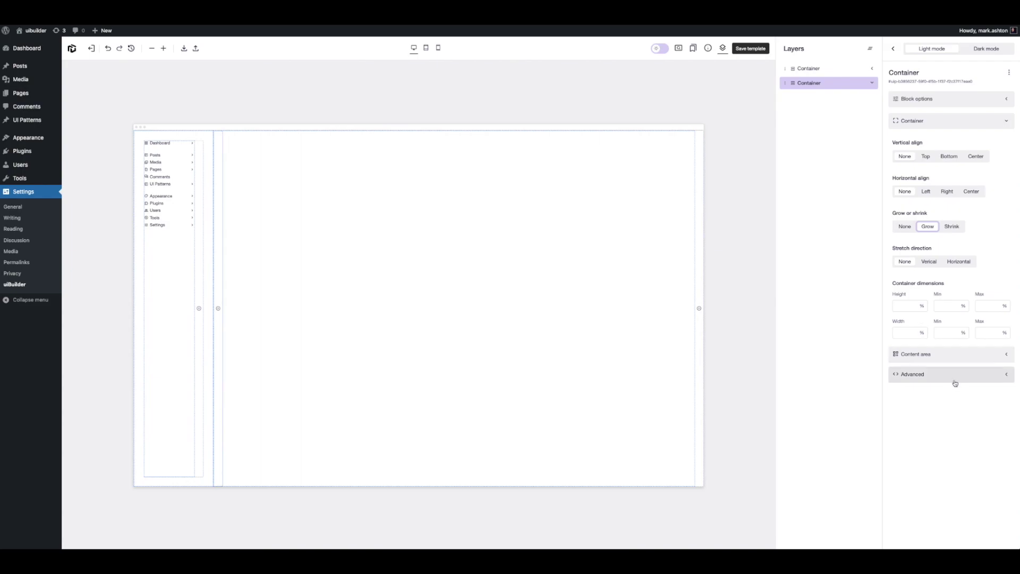
click(950, 354)
scroll(911, 379, down, 3)
click(911, 379)
text(100)
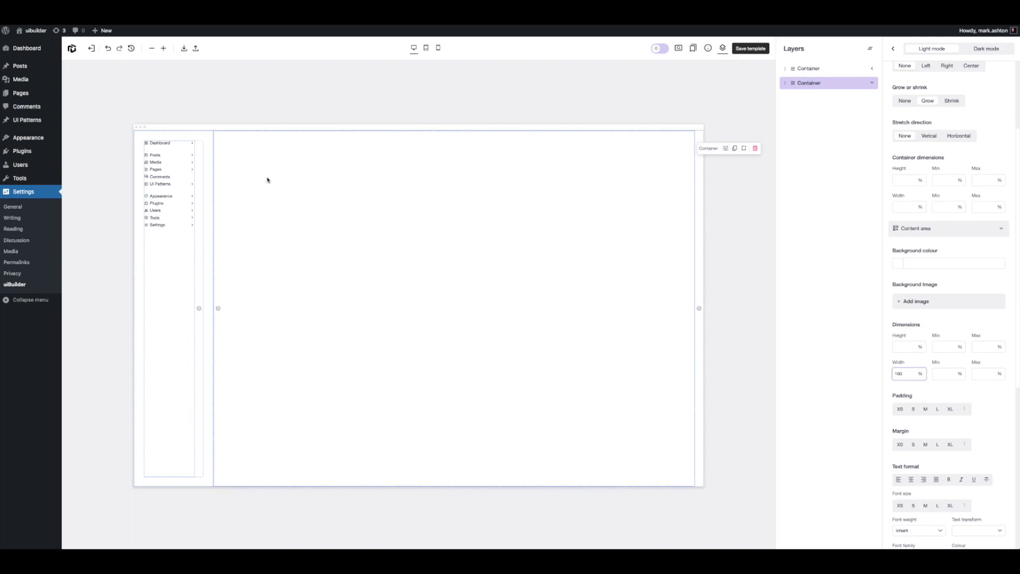
Insert a Page content block inside the second container and set its container to Grow.
click(894, 48)
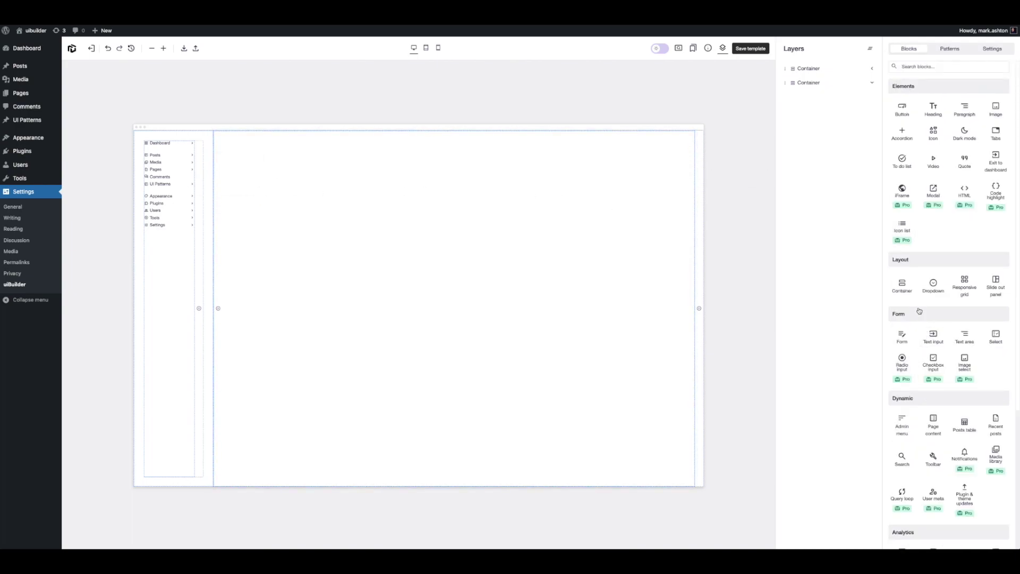
drag(934, 429, 826, 106)
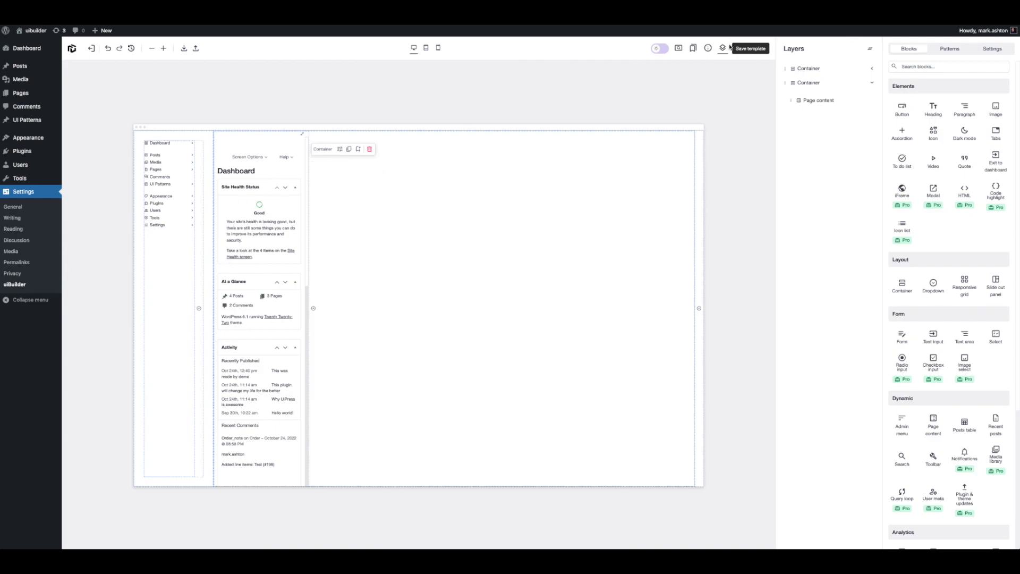
click(816, 101)
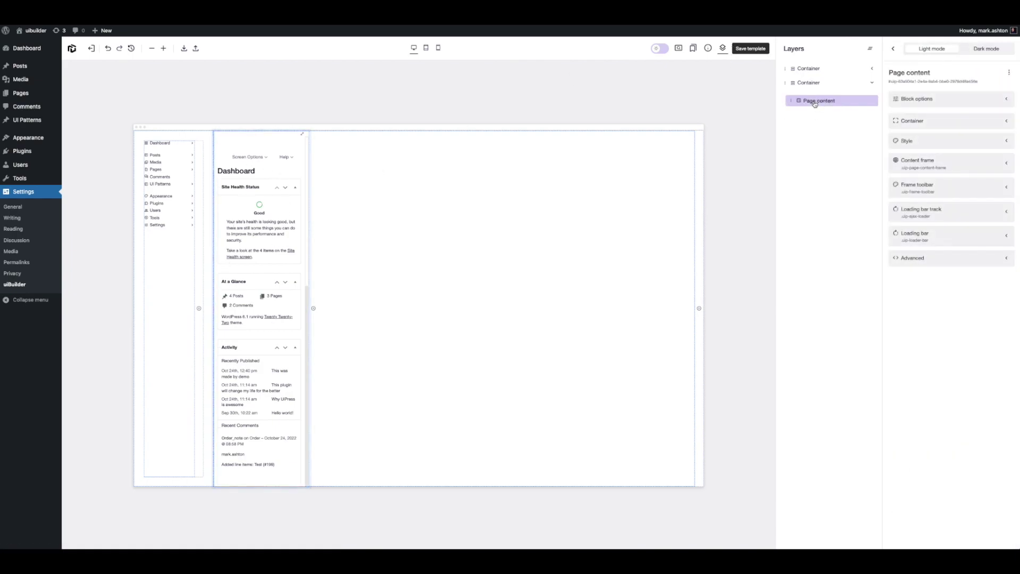
click(930, 121)
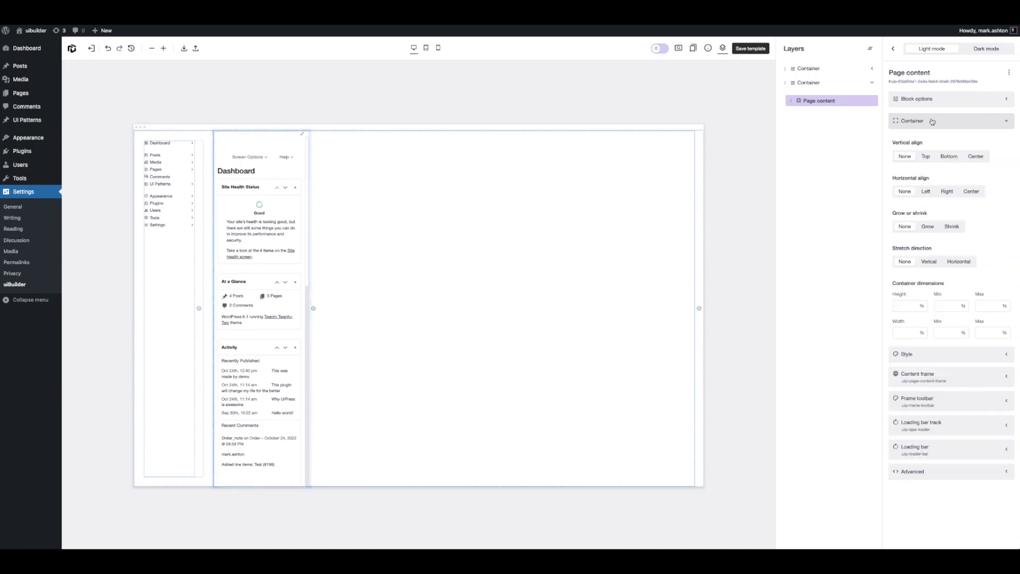
click(928, 227)
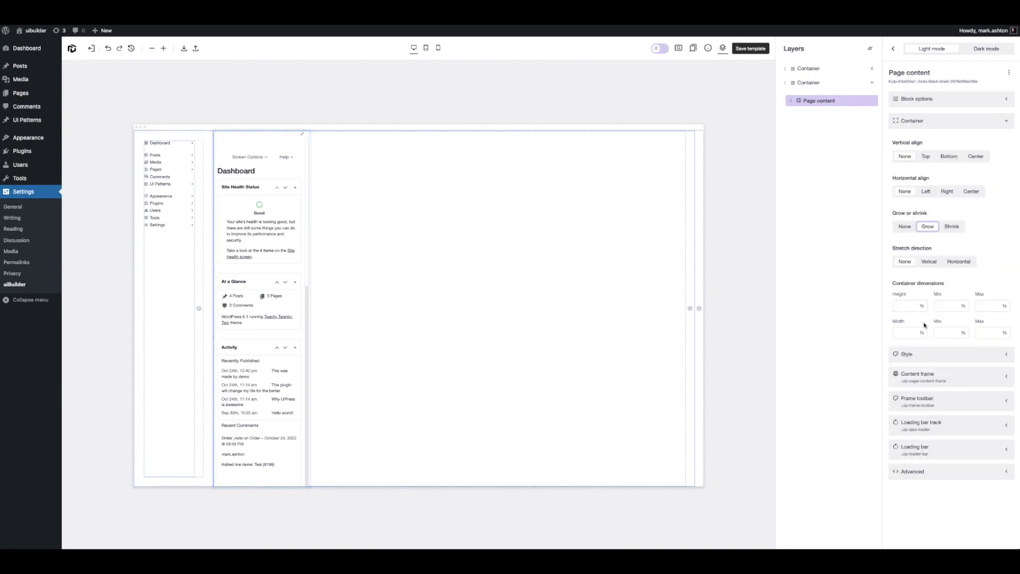
Set the Page content block's style width to 100%.
click(910, 354)
scroll(903, 366, down, 3)
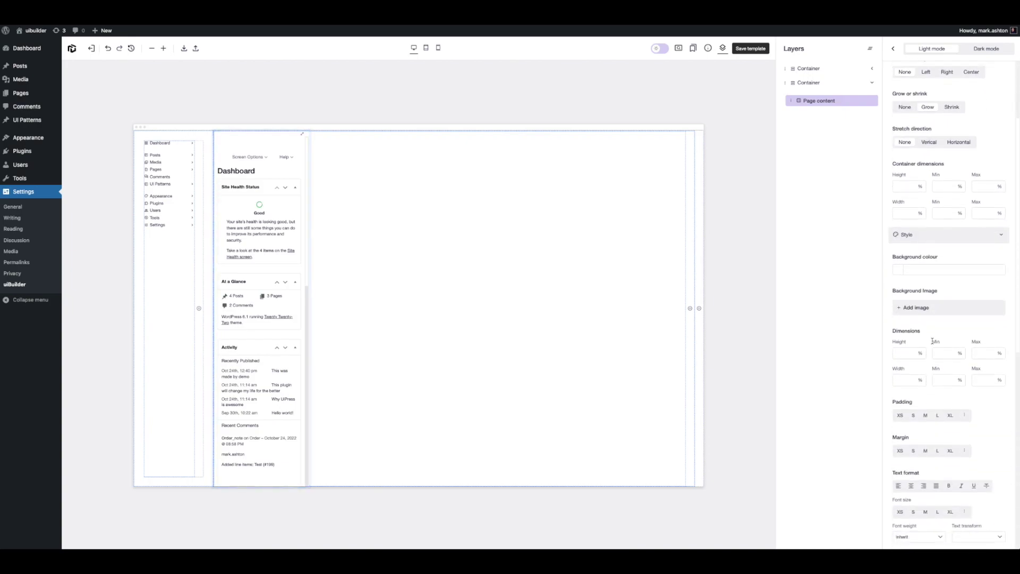
click(901, 377)
text(100)
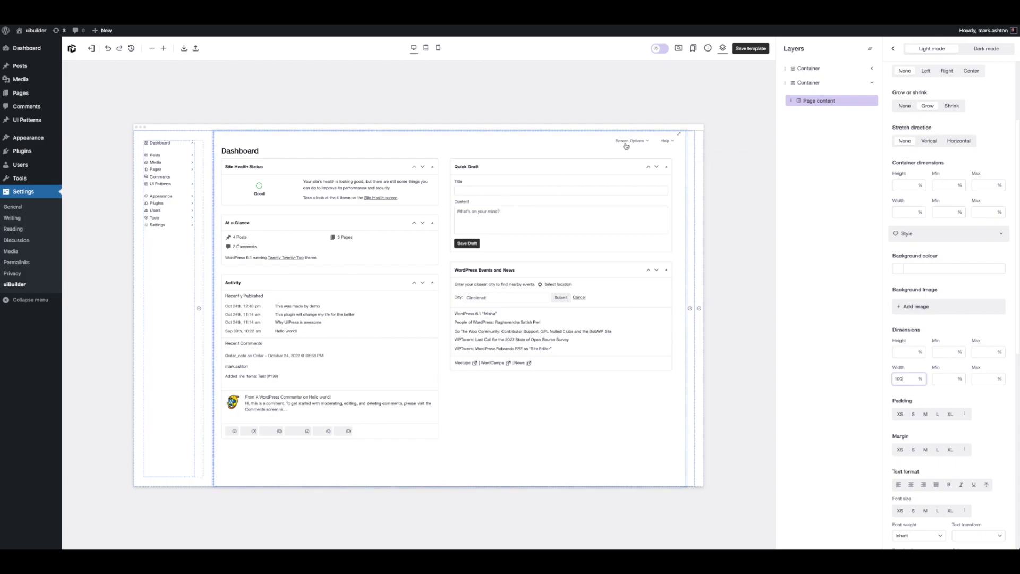
Preview the template and test page navigation from the admin menu by opening Posts, Users, Pages and Tools.
click(678, 47)
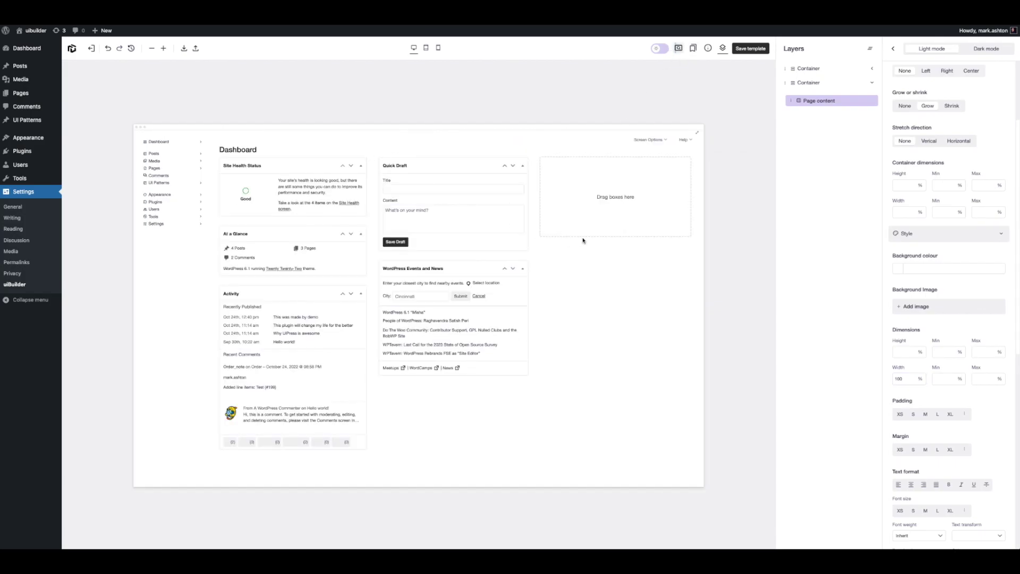
click(163, 155)
click(162, 144)
click(156, 212)
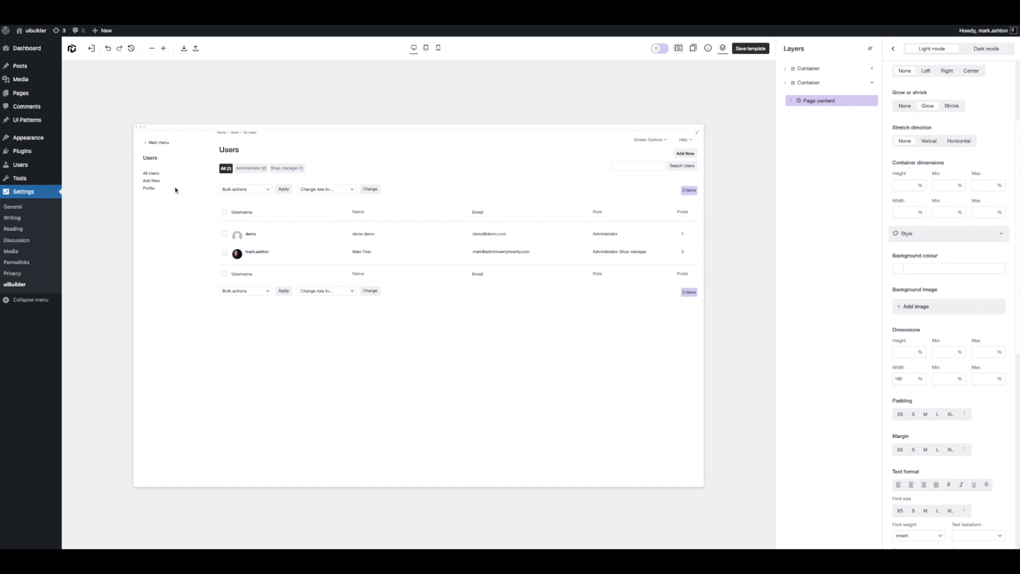
click(160, 143)
click(154, 169)
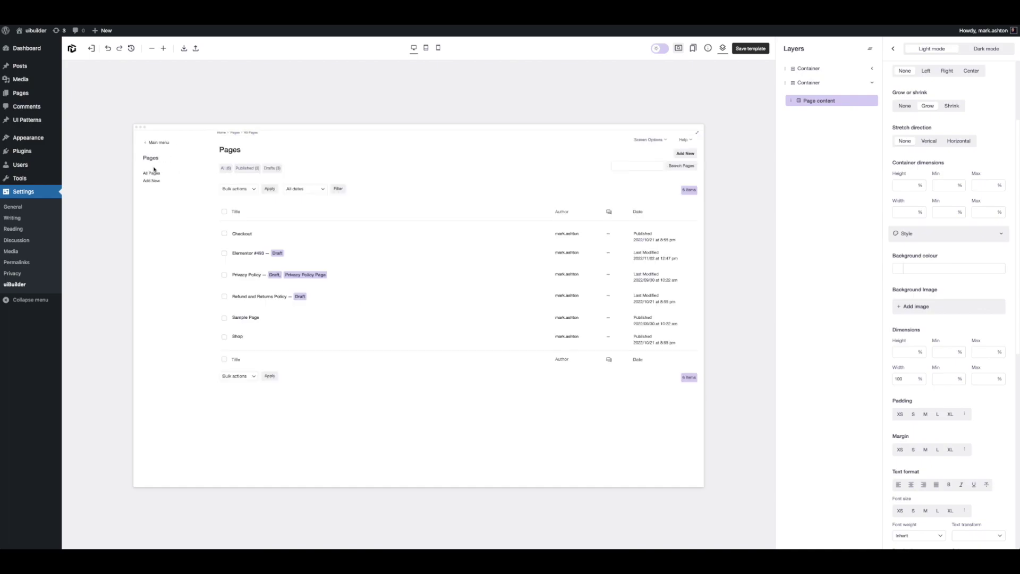
click(159, 143)
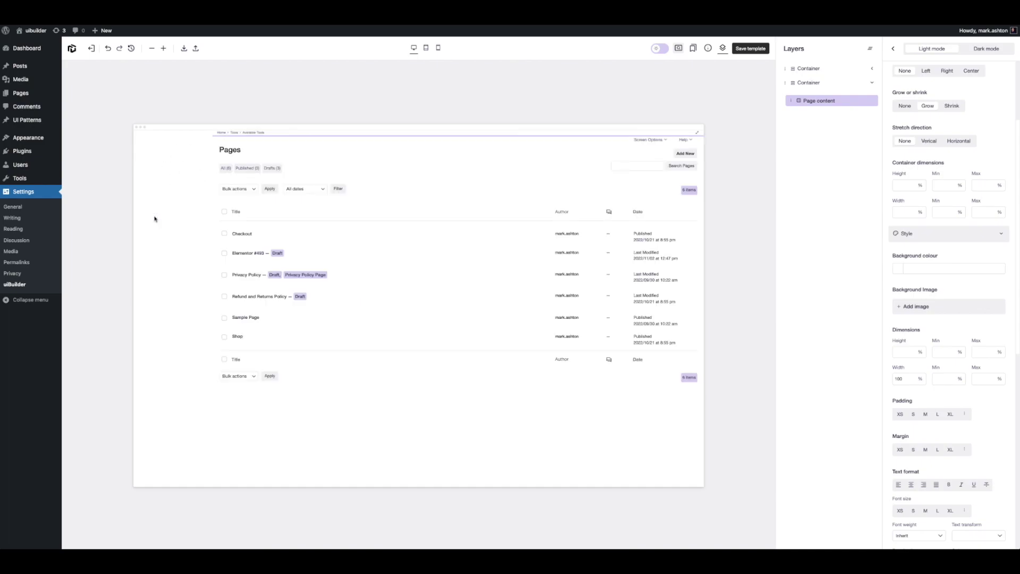
click(155, 218)
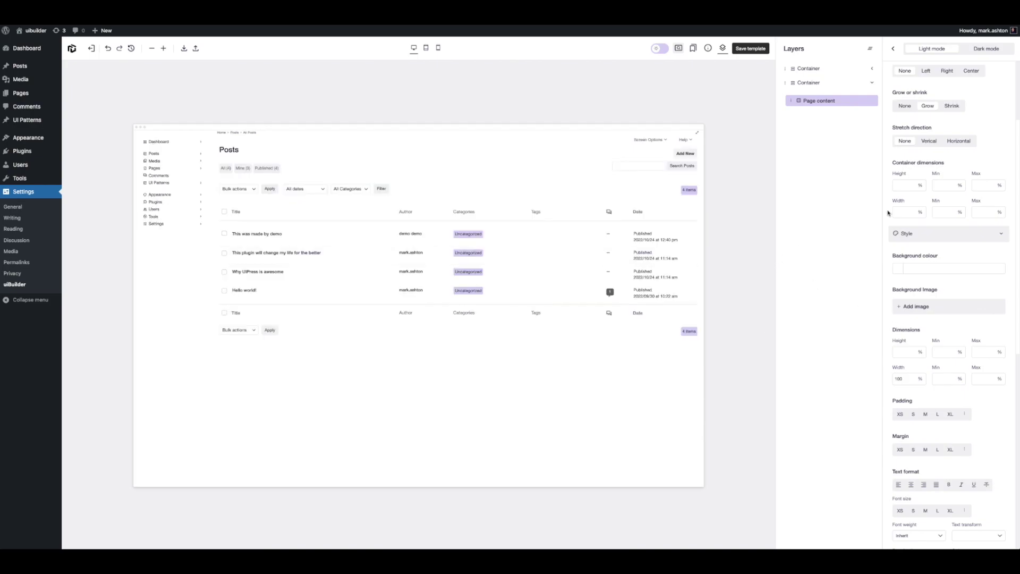
In the Page content block's options, turn on hiding of the help tab after checking the Screen Options section in the preview.
scroll(904, 207, up, 7)
click(943, 98)
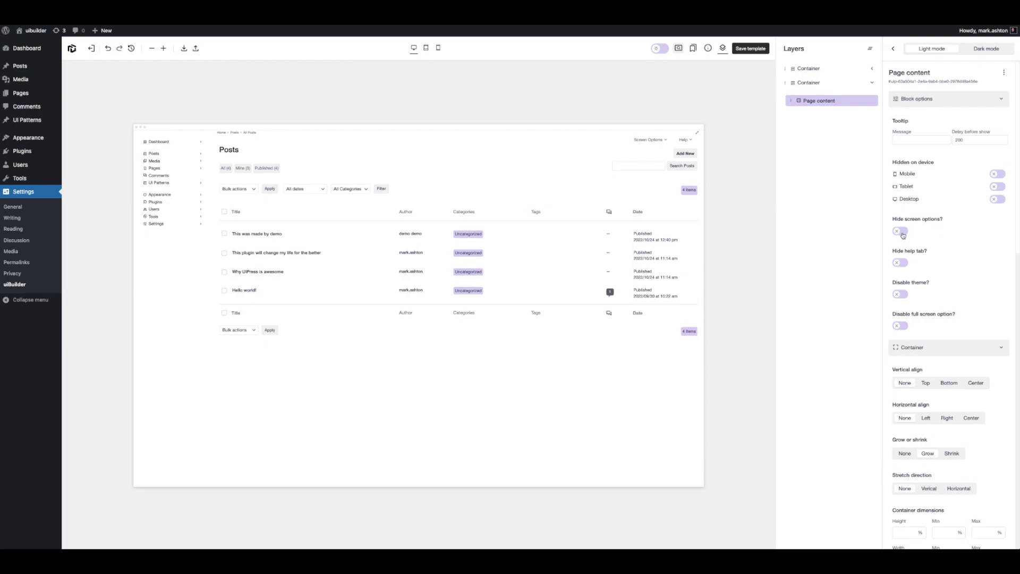
click(655, 140)
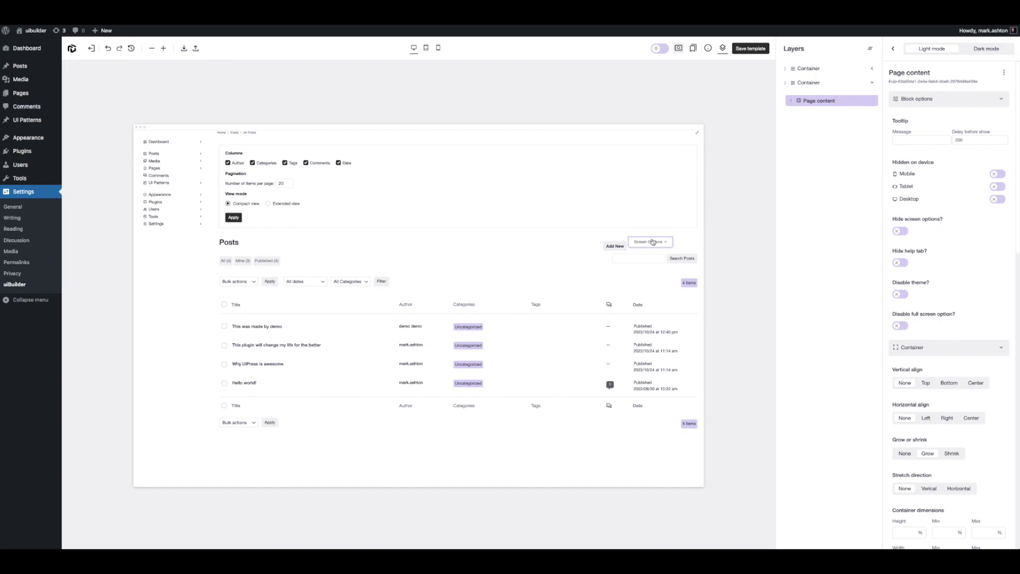
click(654, 242)
click(898, 262)
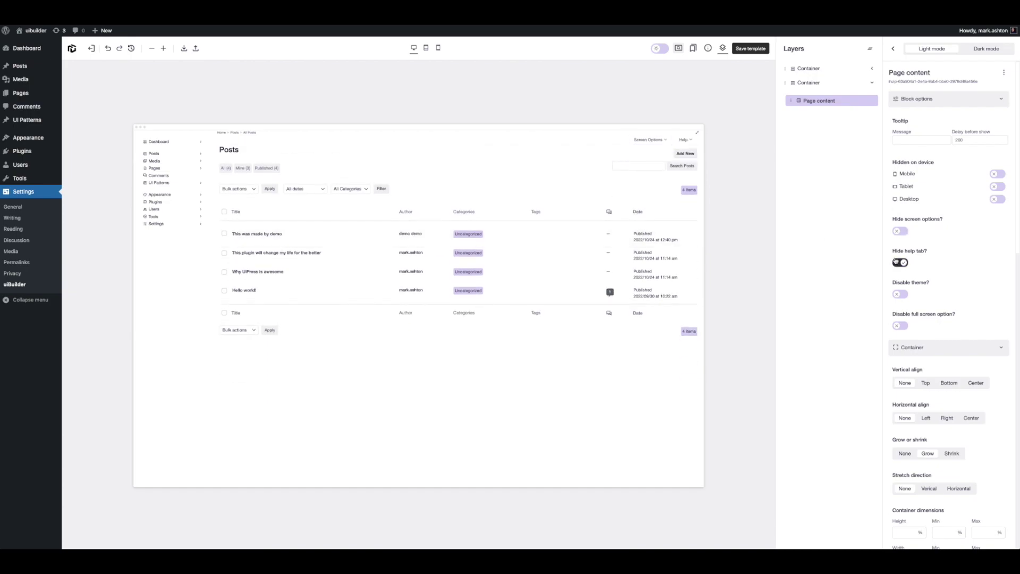
Try hiding the Page content block's screen options, preview the Media page, and turn off hiding of both screen options and help tab.
click(899, 232)
click(152, 162)
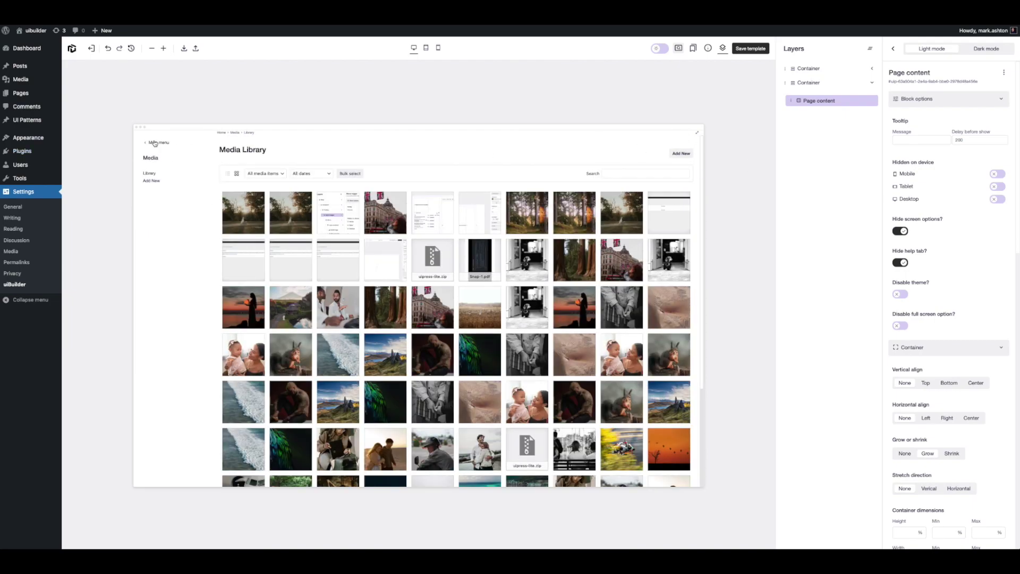
click(151, 142)
click(906, 262)
click(901, 231)
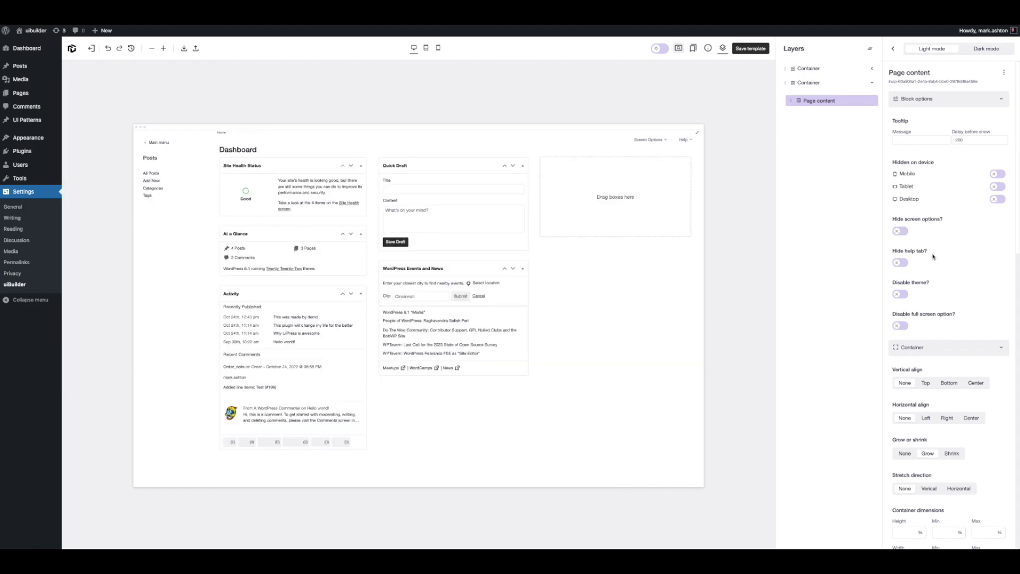
Try disabling the theme in the Page content block and check the Posts page and its Screen Options section in the preview.
click(901, 296)
click(151, 173)
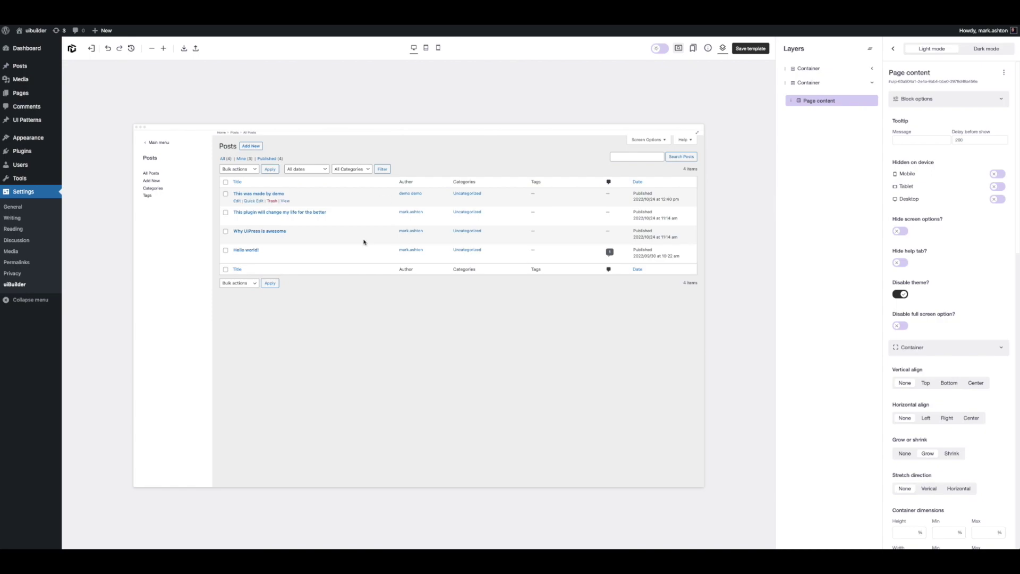
click(652, 140)
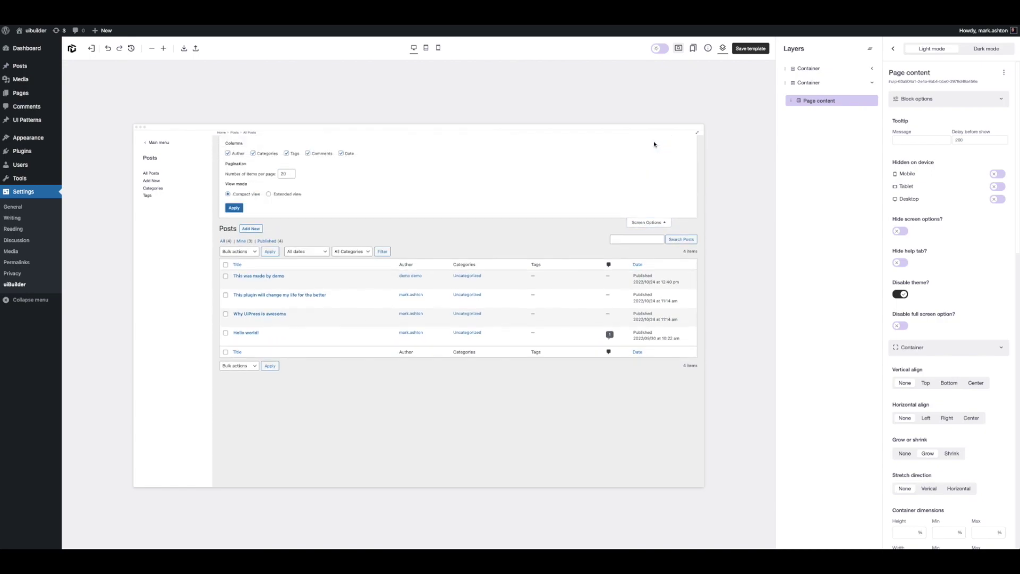
click(643, 223)
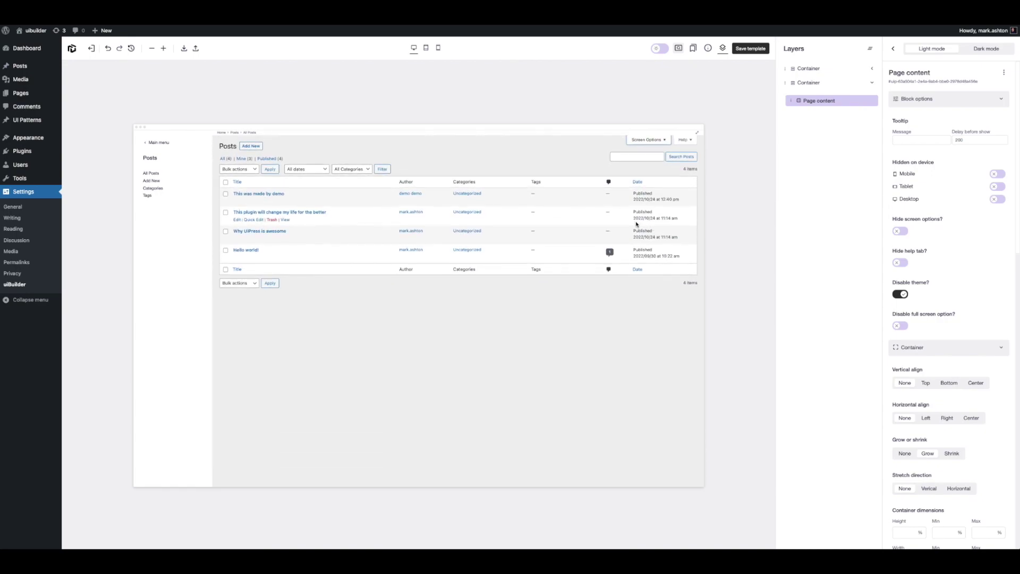
Preview the unthemed Dashboard and Settings pages, and re-enable the theme for the Page content block while returning to Posts.
click(158, 143)
click(154, 142)
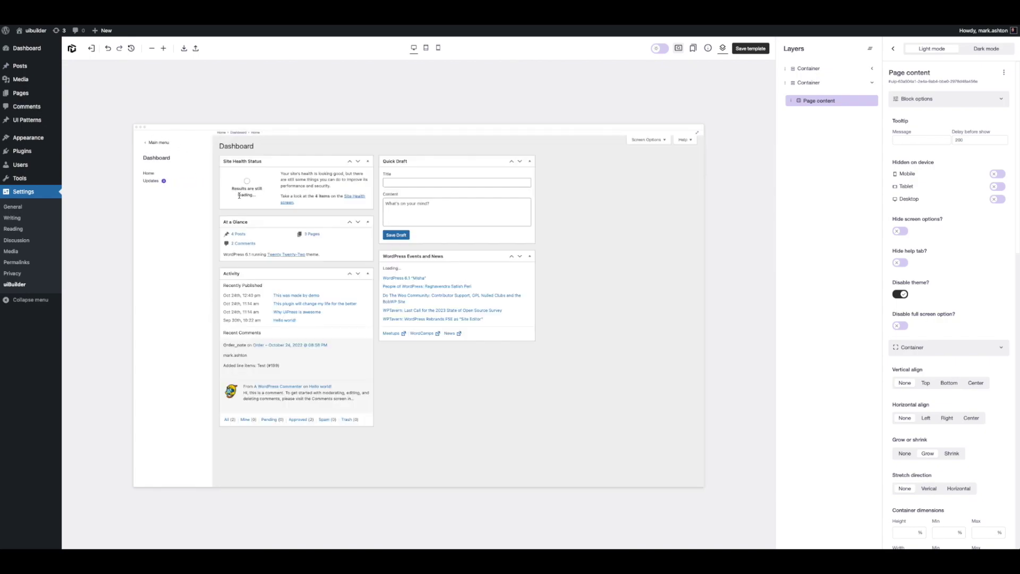
click(153, 146)
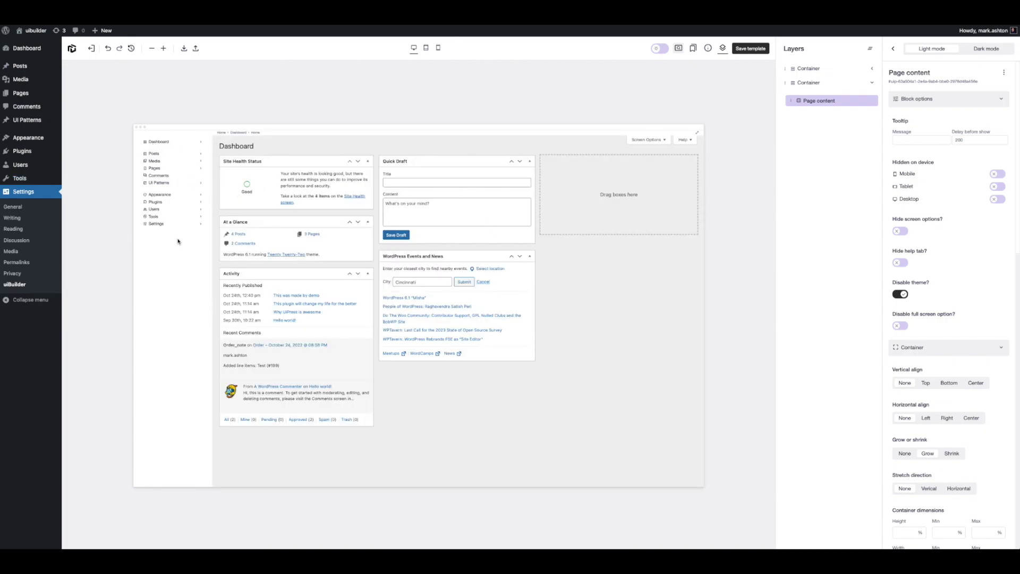
click(155, 227)
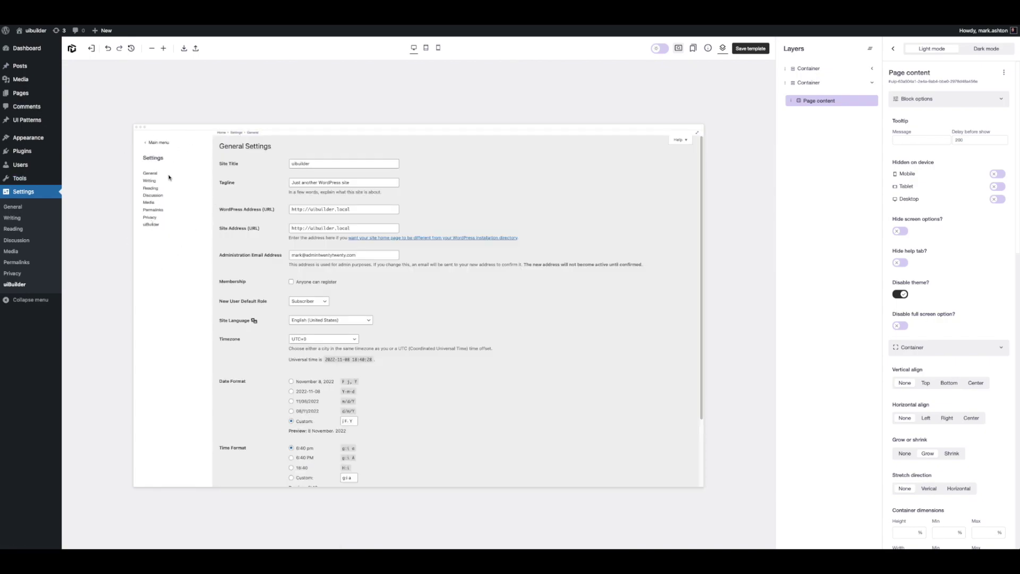
click(154, 142)
click(153, 154)
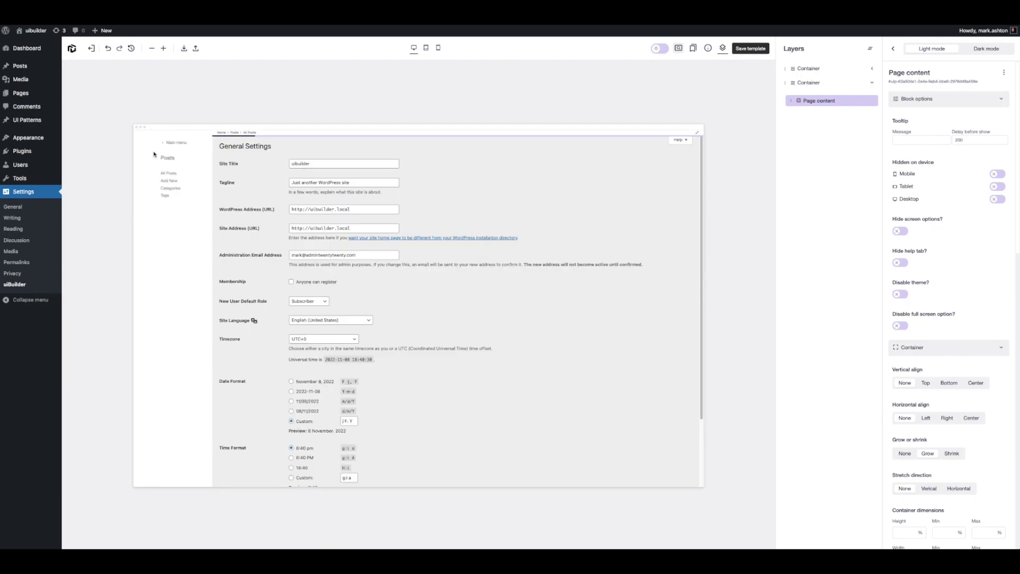
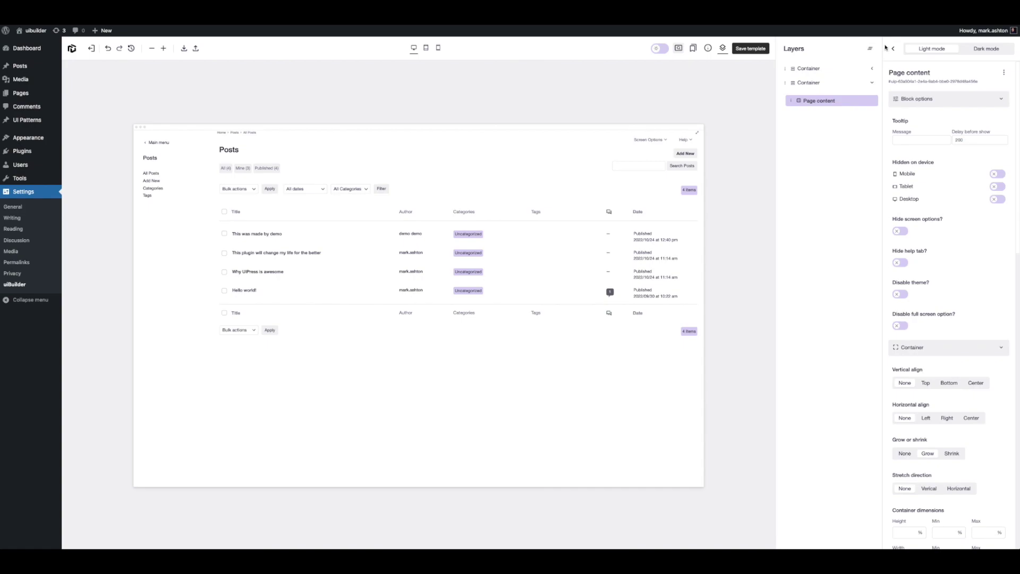
In the template's settings, rename it "My first ui template" and keep the template type as UI template.
click(893, 49)
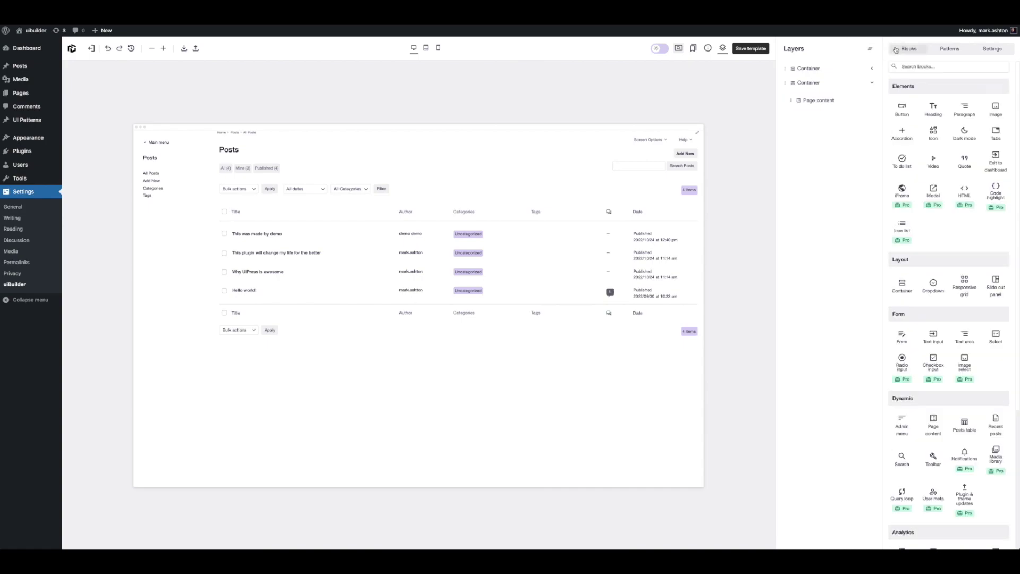
click(992, 49)
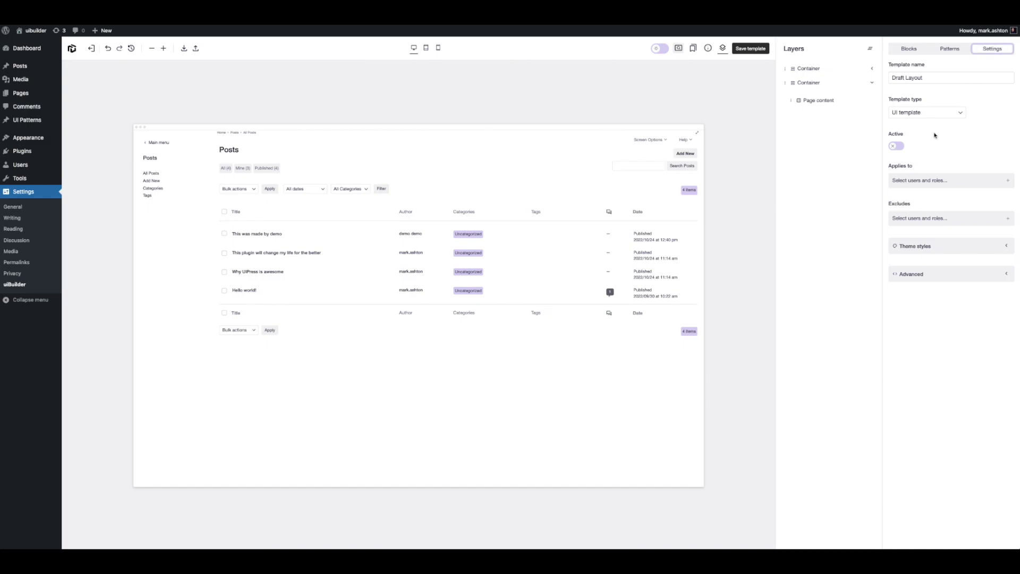
click(944, 78)
key(ctrl+a)
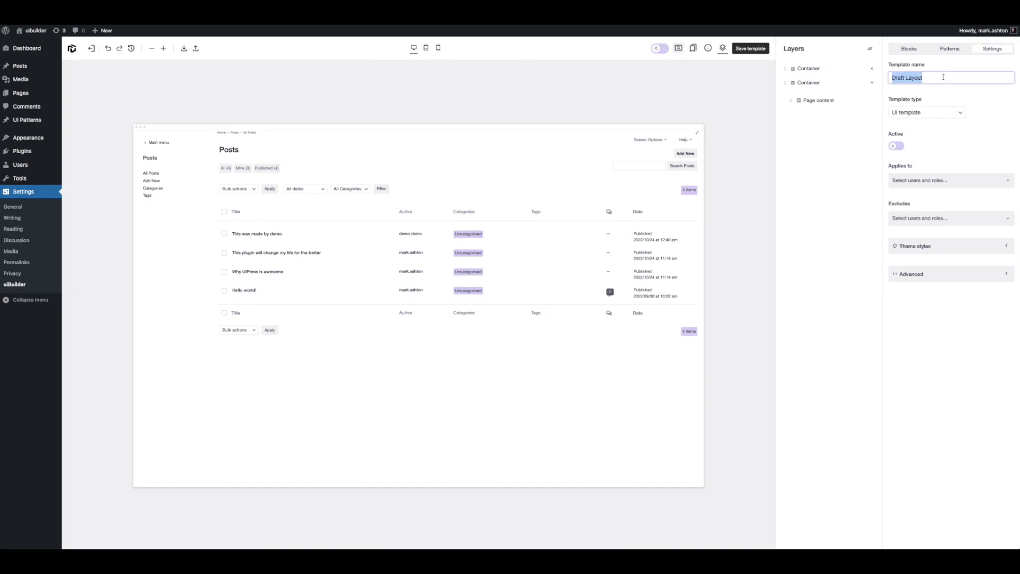
text(My first ui template)
click(940, 116)
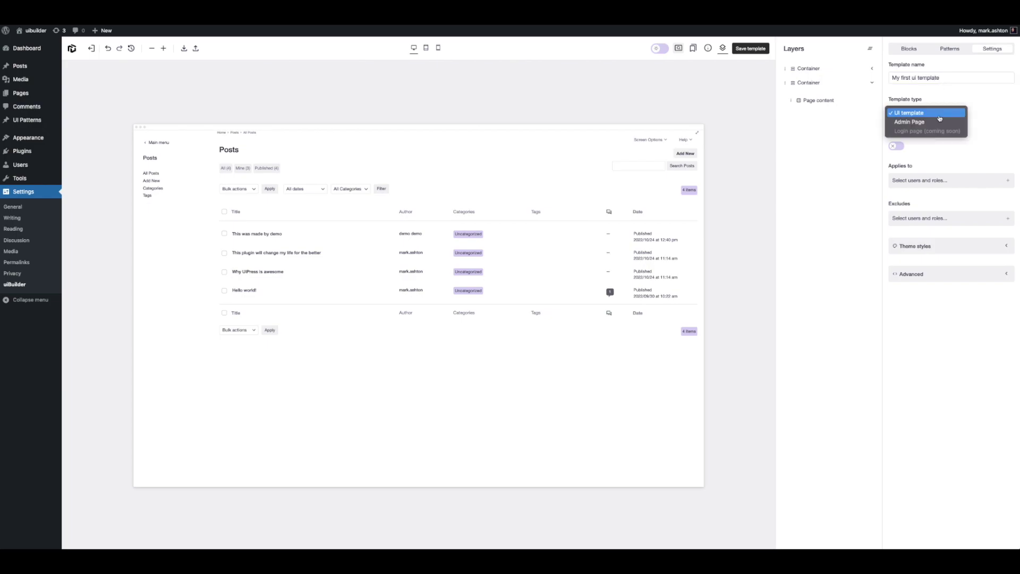
click(940, 114)
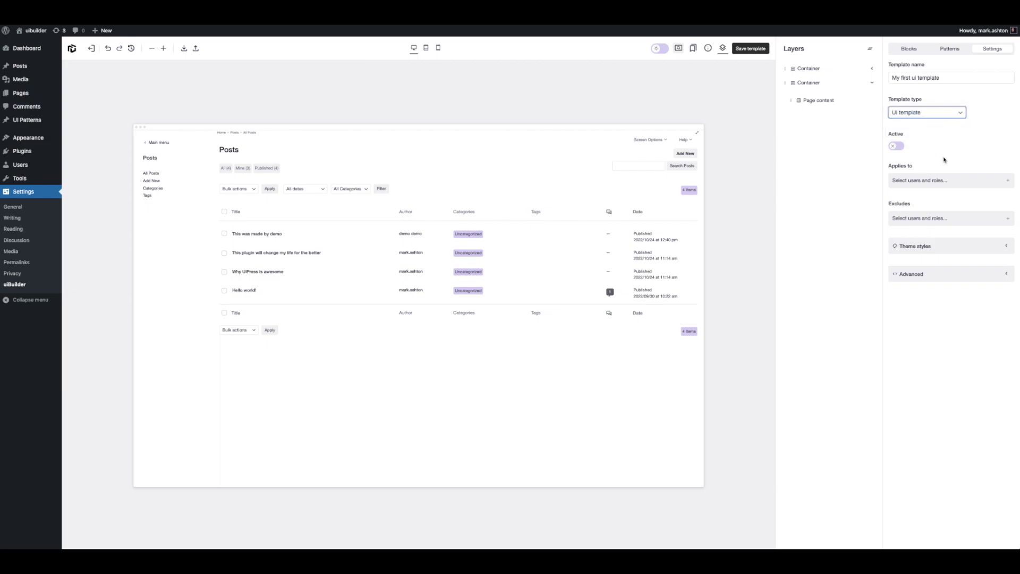
Activate the template for your own user account and save it.
click(898, 146)
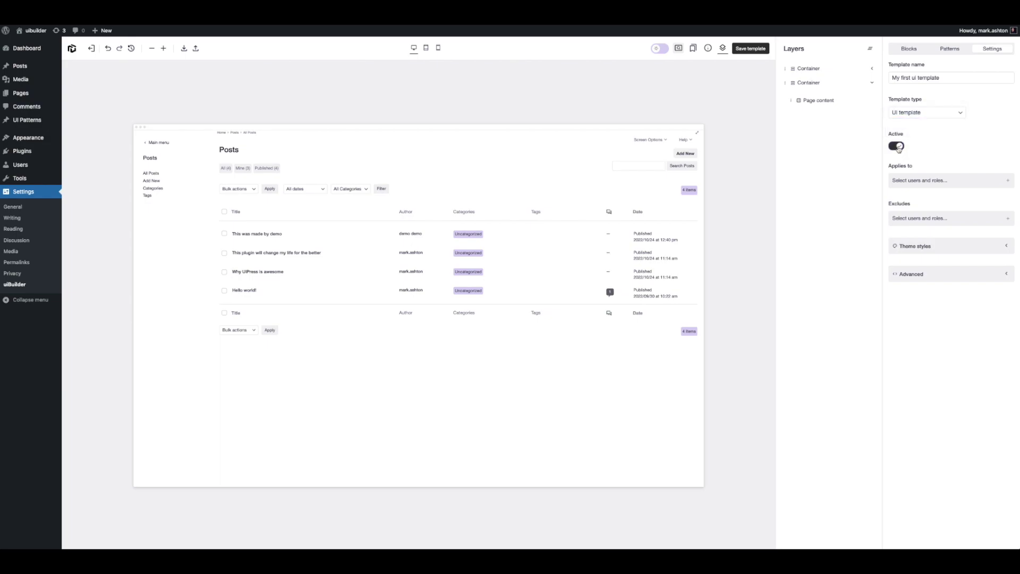
click(935, 186)
text(ma)
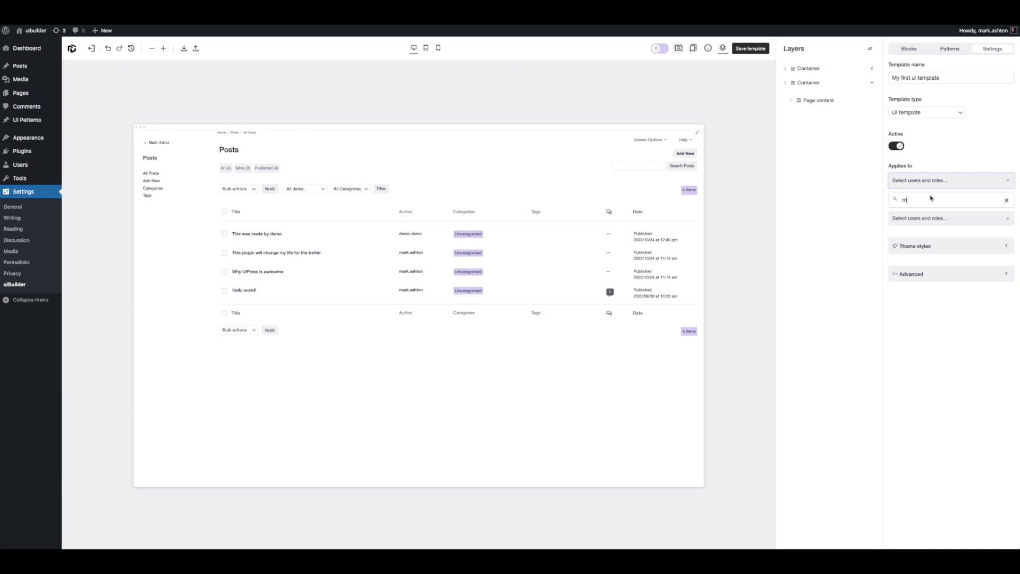
click(927, 217)
click(964, 149)
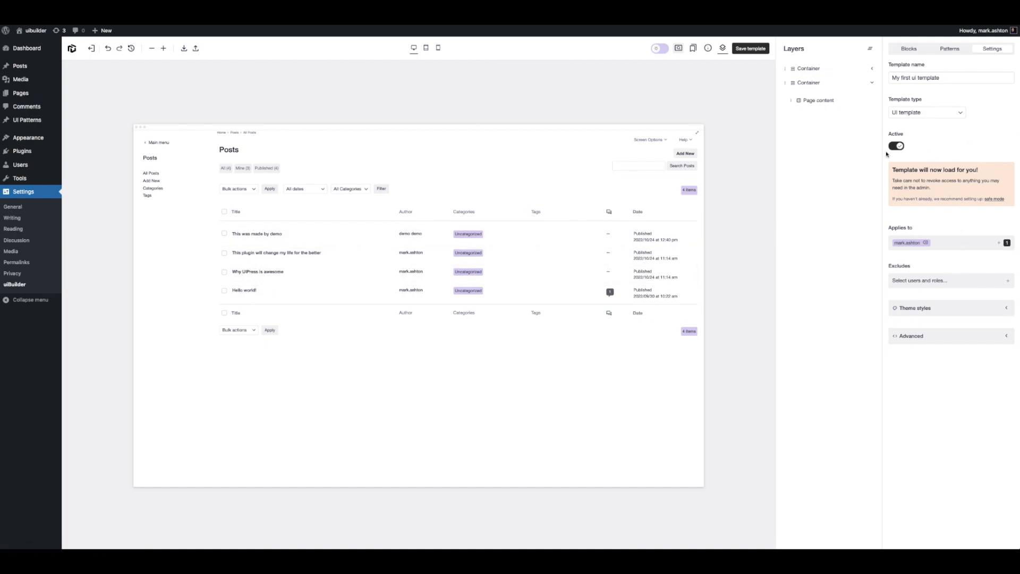
click(743, 53)
Test the live template by browsing Posts, Users and the Discussion settings page from its admin menu.
click(19, 66)
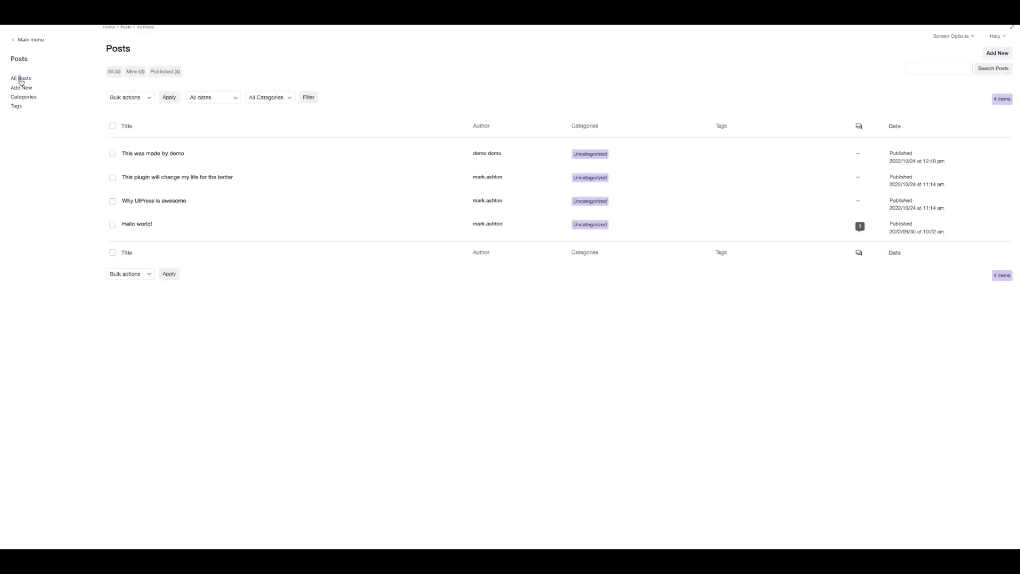
click(26, 41)
click(26, 121)
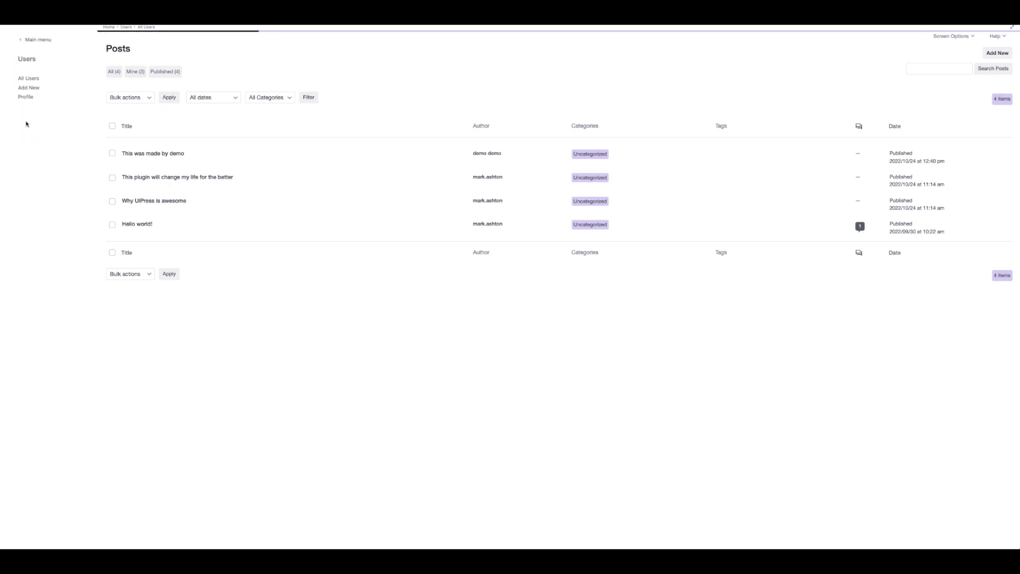
click(37, 41)
click(25, 51)
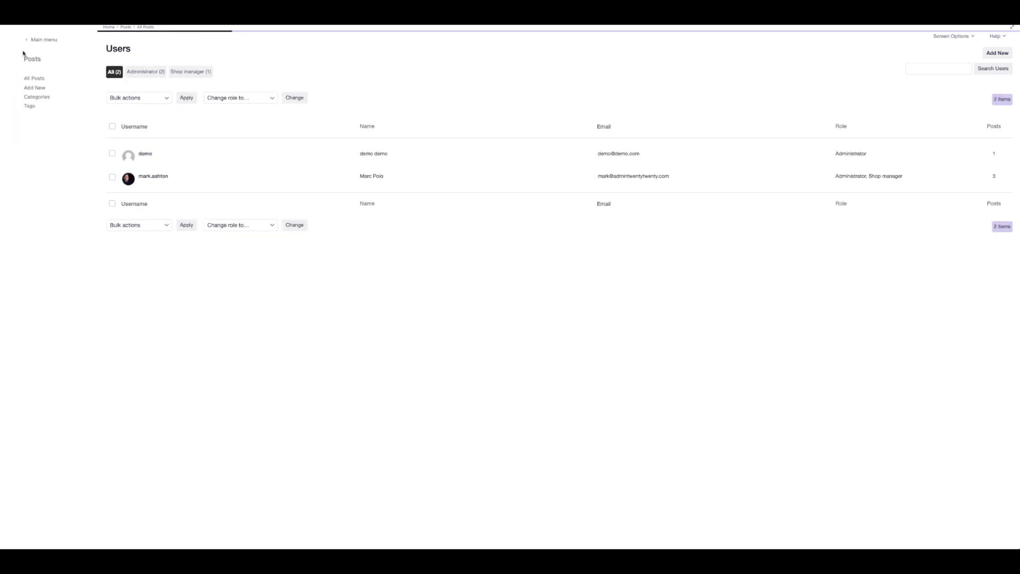
click(30, 40)
click(23, 138)
click(23, 106)
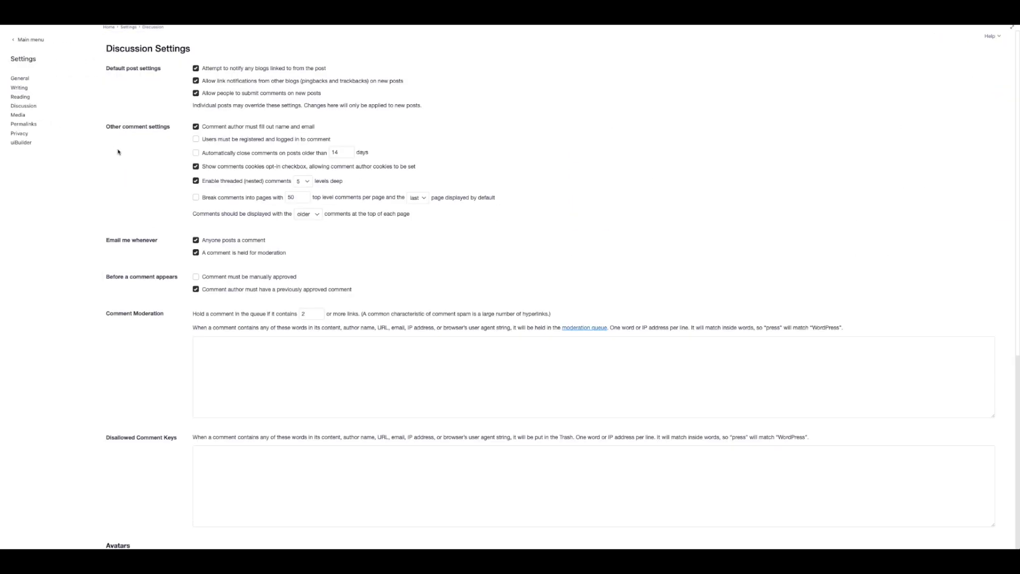
Open "My first ui template" from the uiBuilder template list, deactivate it, save it and return to the list.
click(22, 143)
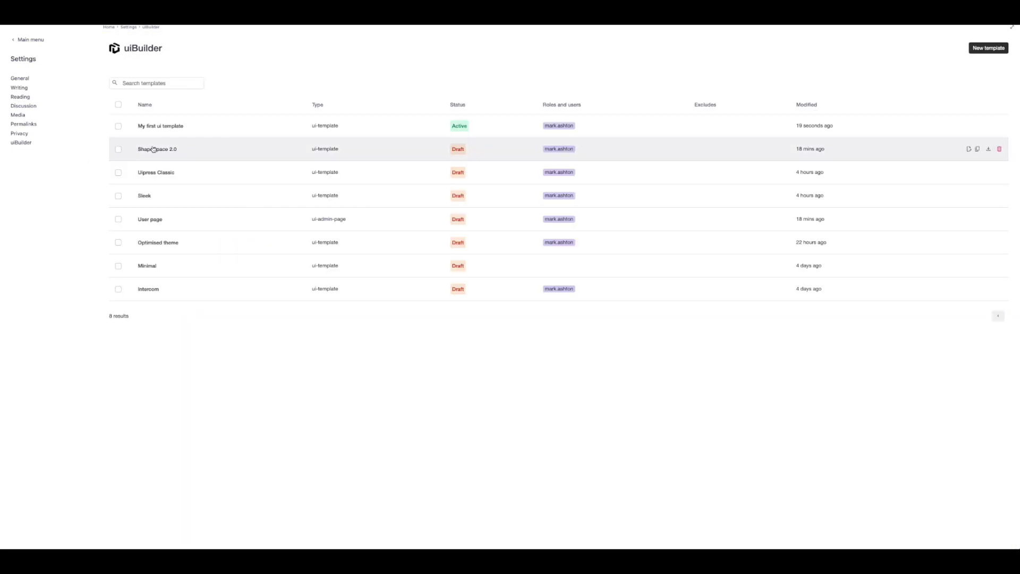
click(152, 122)
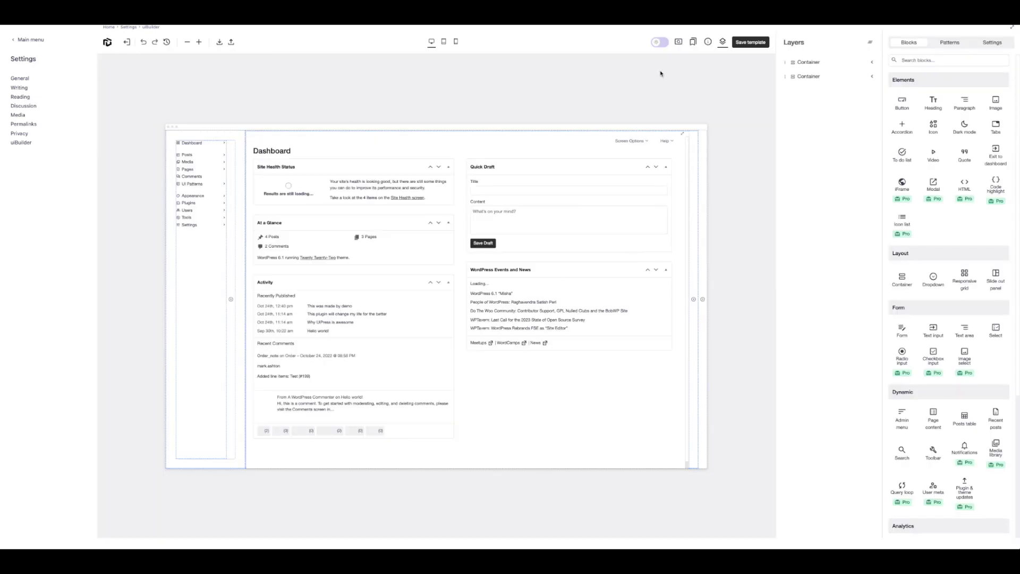
click(991, 44)
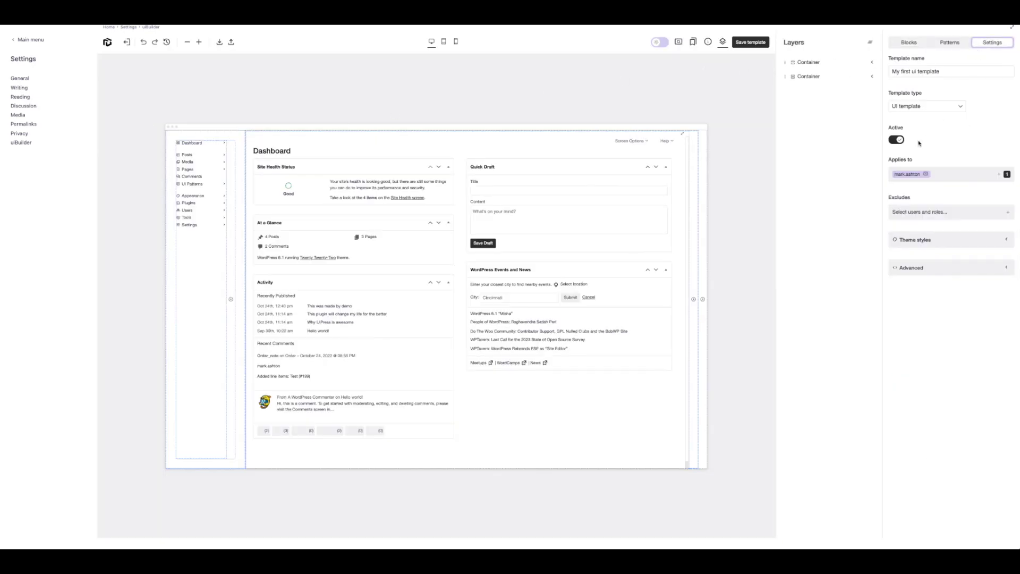
click(740, 43)
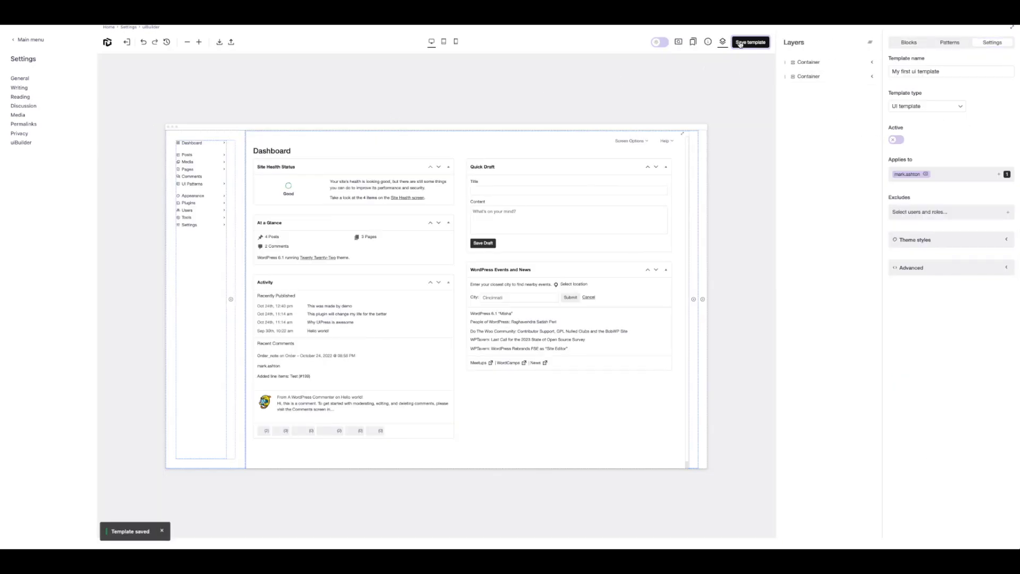
key(alt+Left)
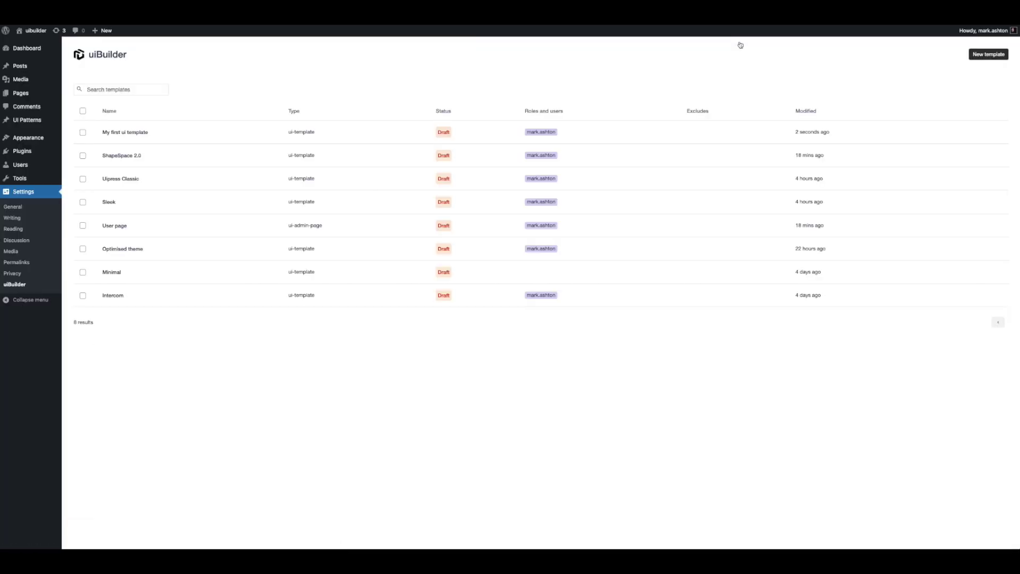
Reopen "My first ui template" and expand the theme styles in its settings.
click(125, 132)
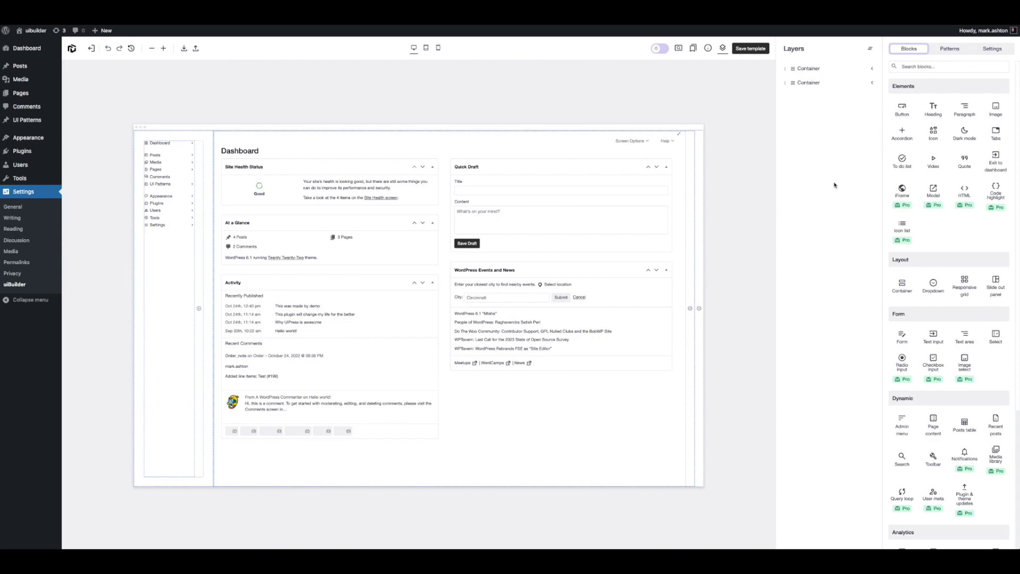
click(984, 50)
click(935, 246)
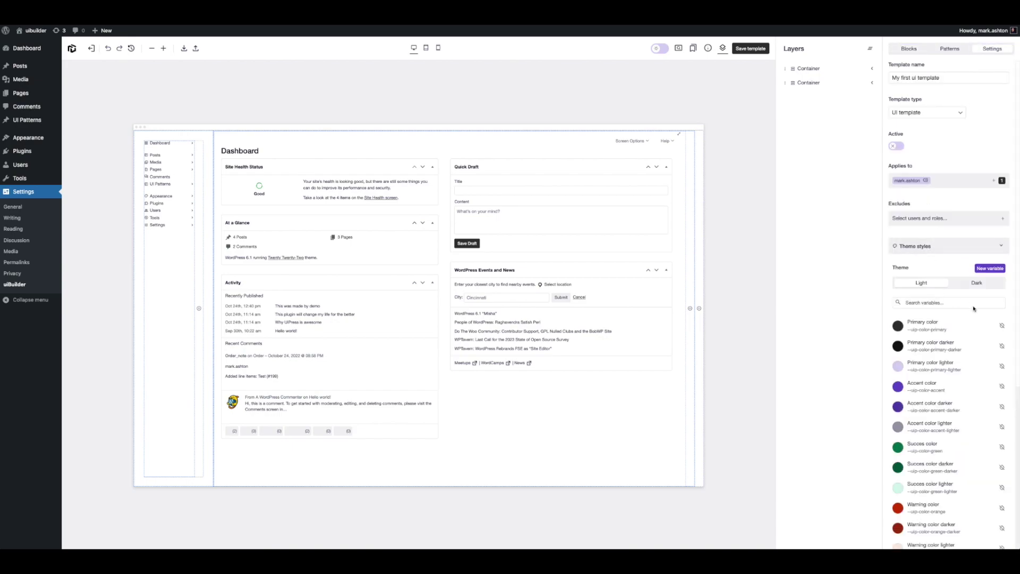
scroll(941, 270, down, 3)
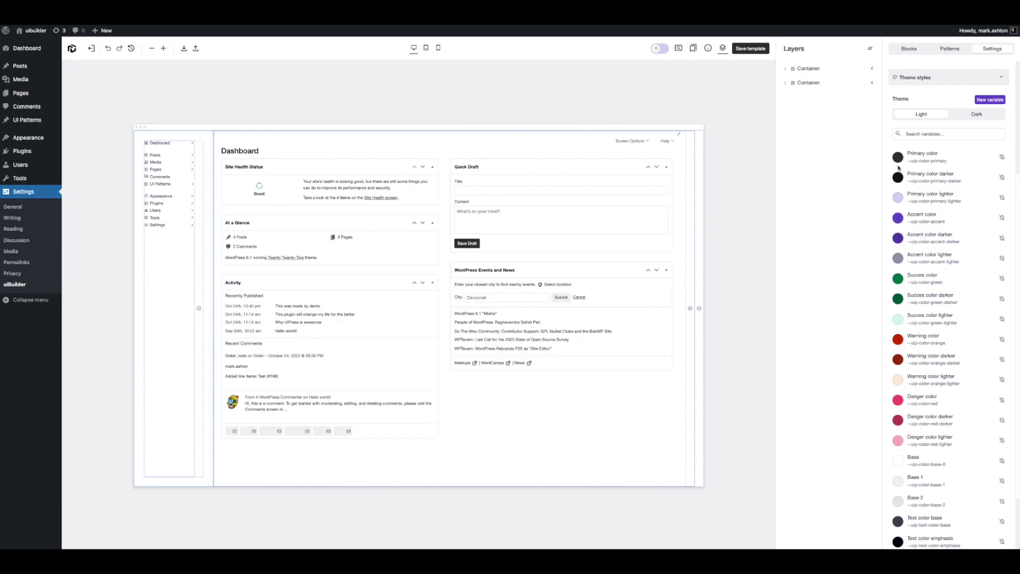
Try a red primary color in the light theme styles and reset it to the default.
click(898, 157)
drag(937, 225, 934, 179)
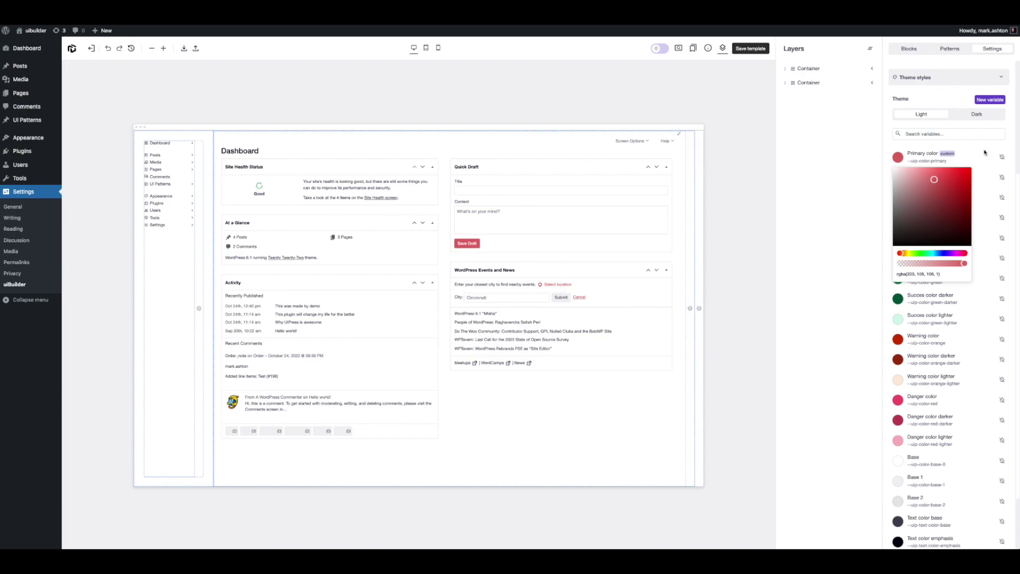
click(1003, 158)
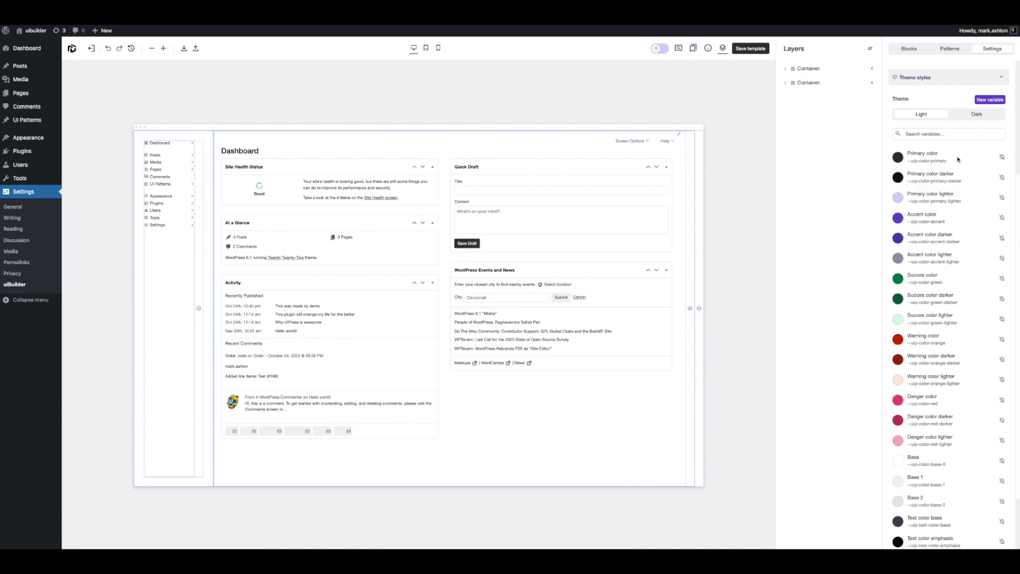
Review the dark theme's color variables and the form for adding a new variable.
click(969, 116)
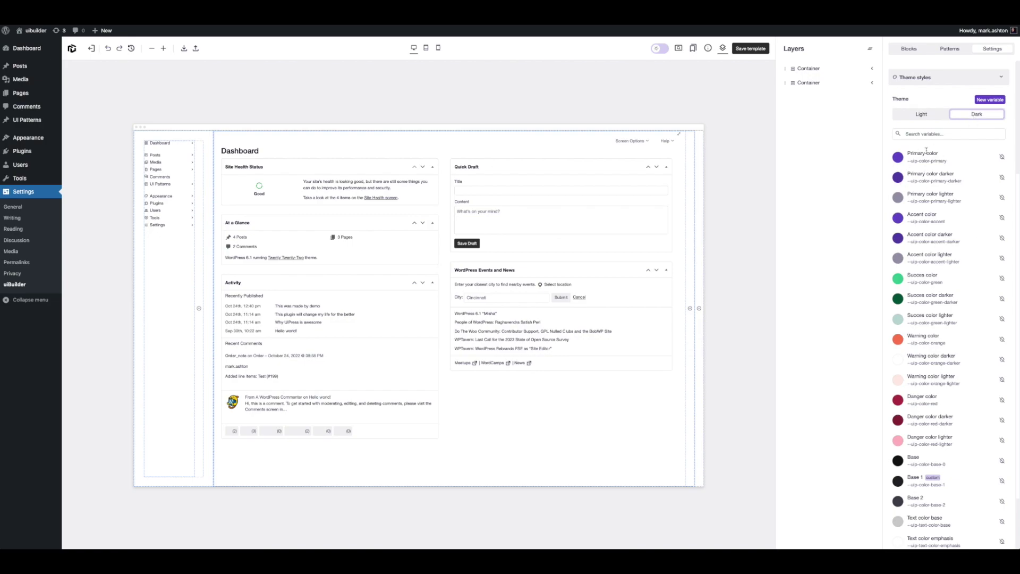
click(992, 100)
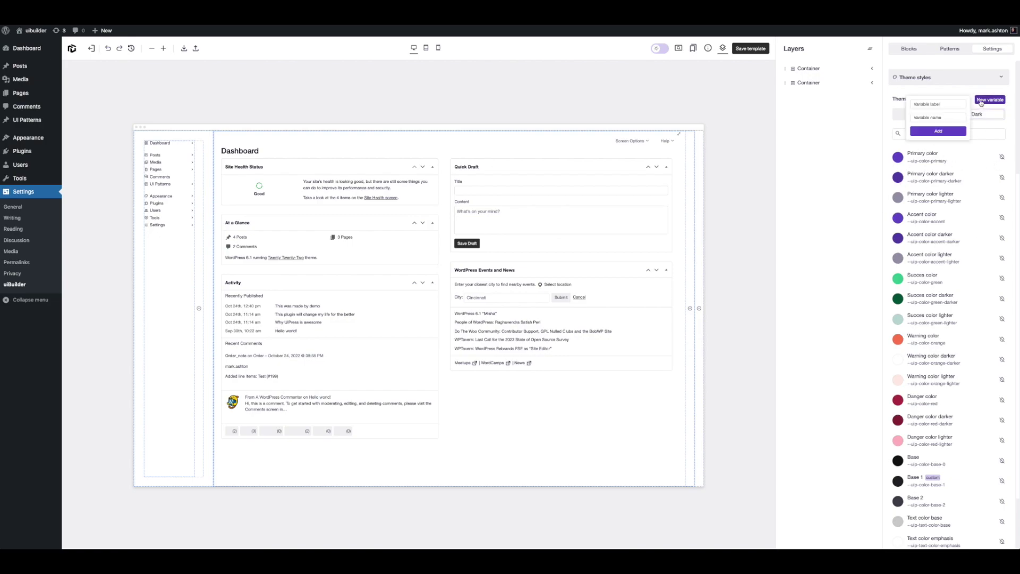
click(990, 156)
scroll(935, 213, up, 3)
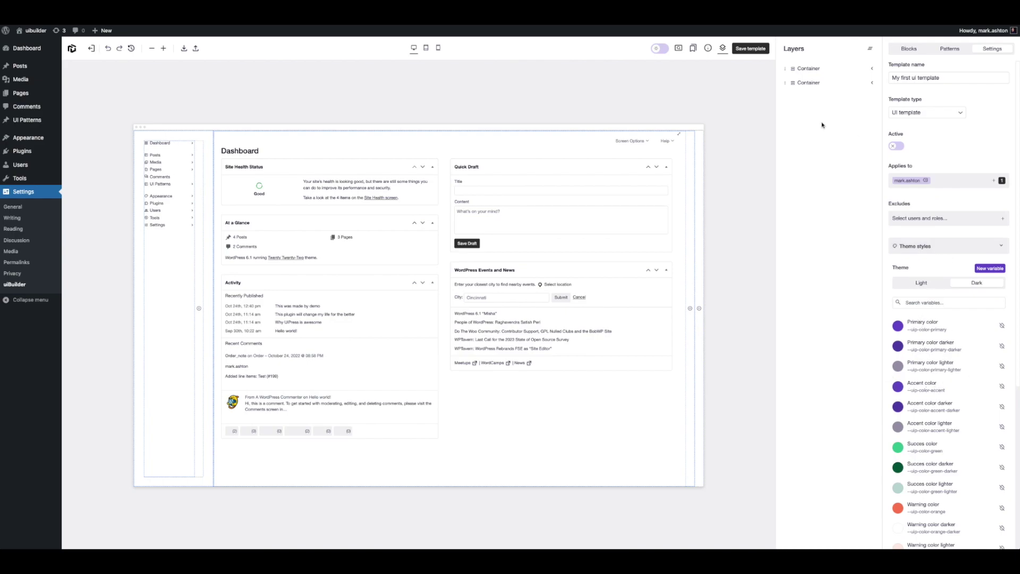
Set the menu sidebar container's content area background to the --uip-color-base-1 theme variable.
mouse_move(383, 174)
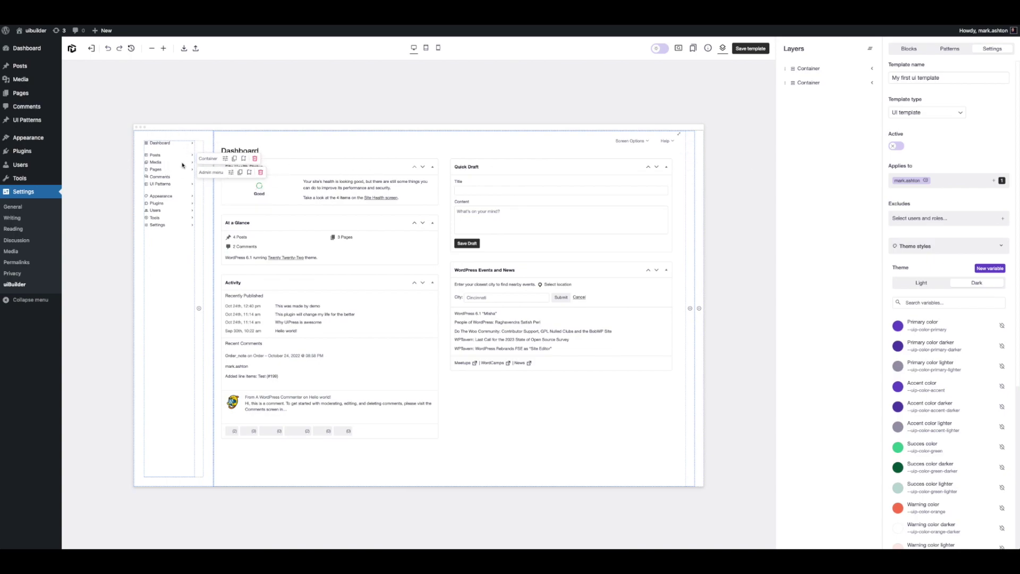
click(811, 69)
click(964, 145)
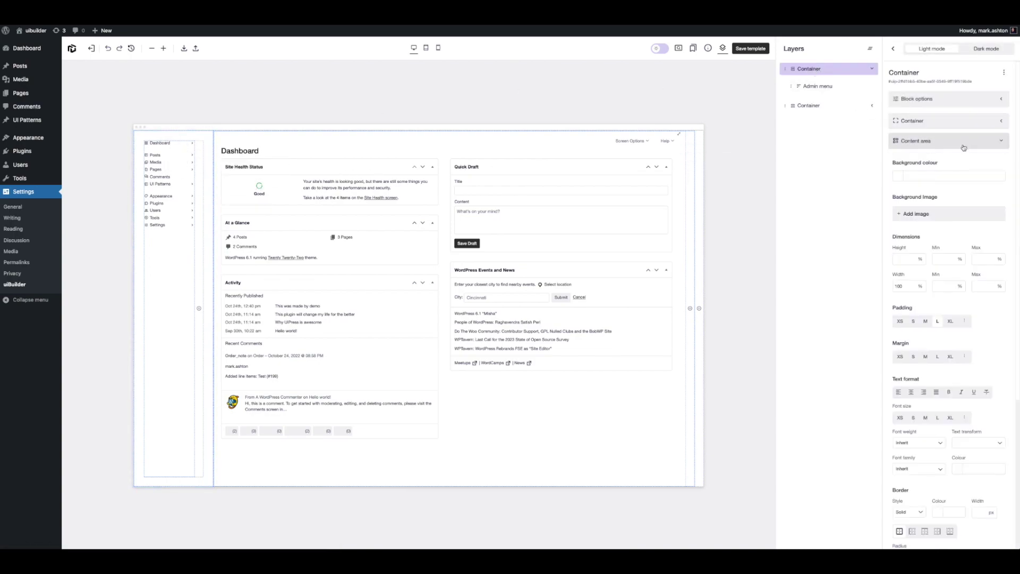
click(894, 178)
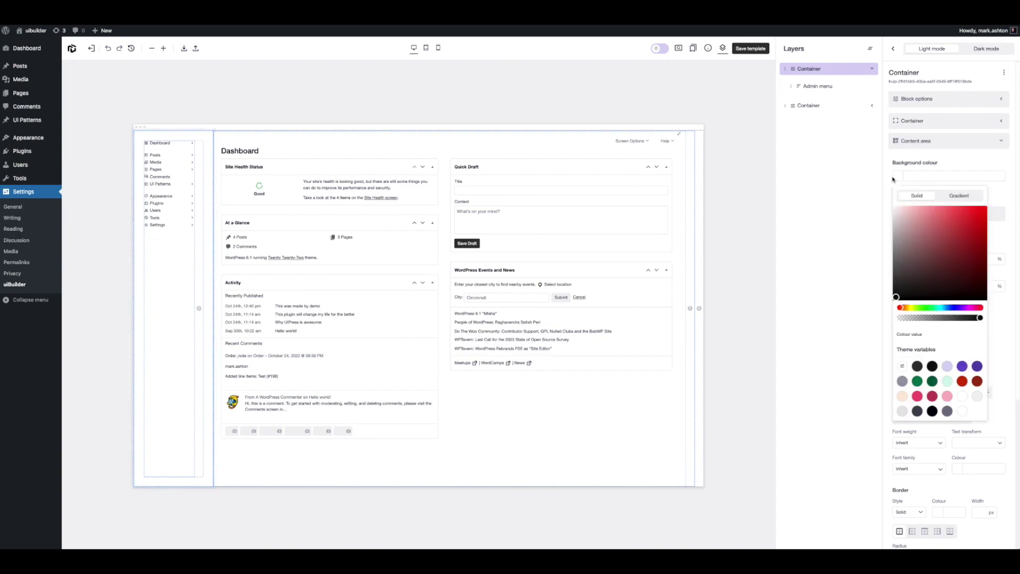
click(963, 366)
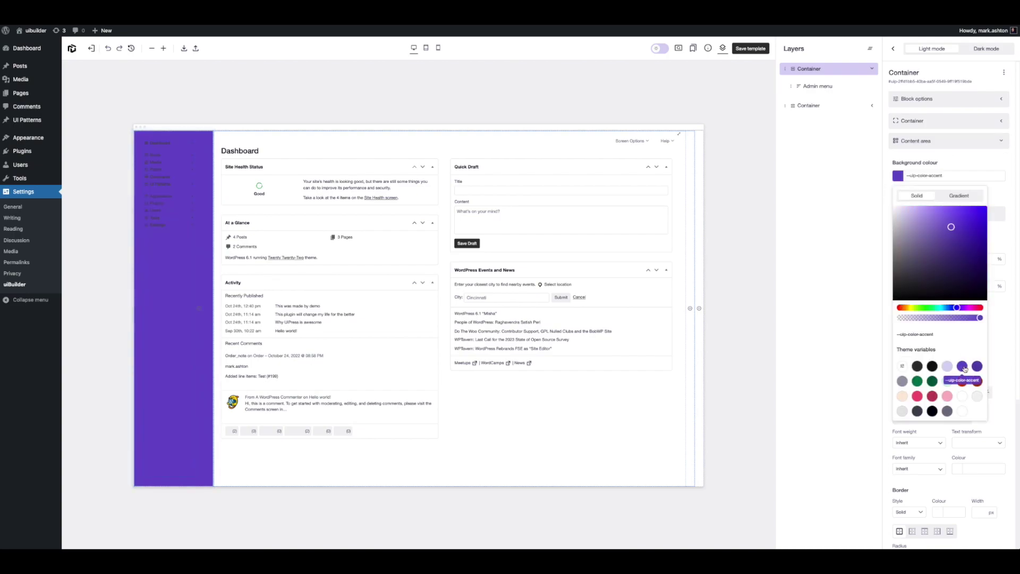
click(976, 397)
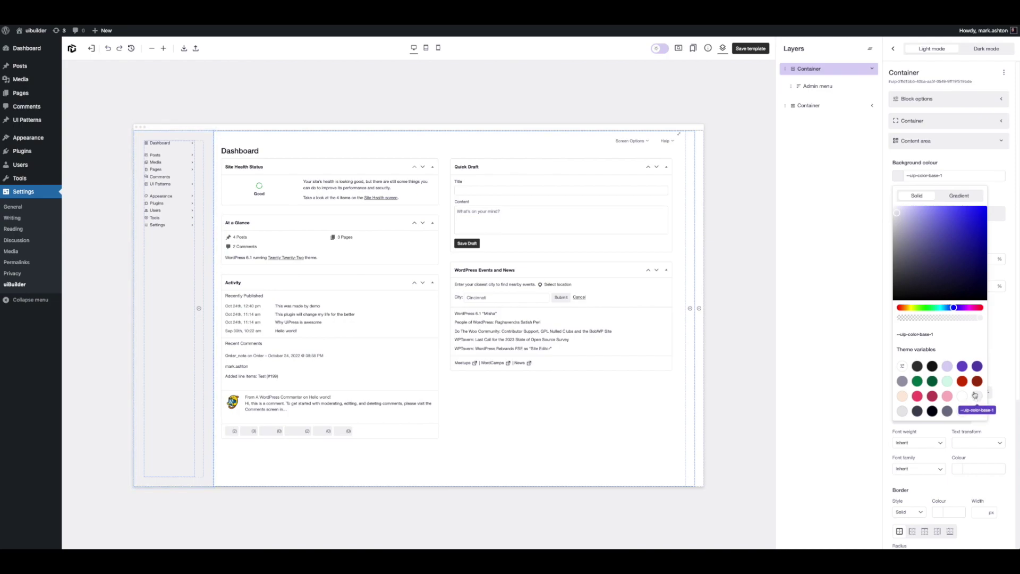
click(1007, 355)
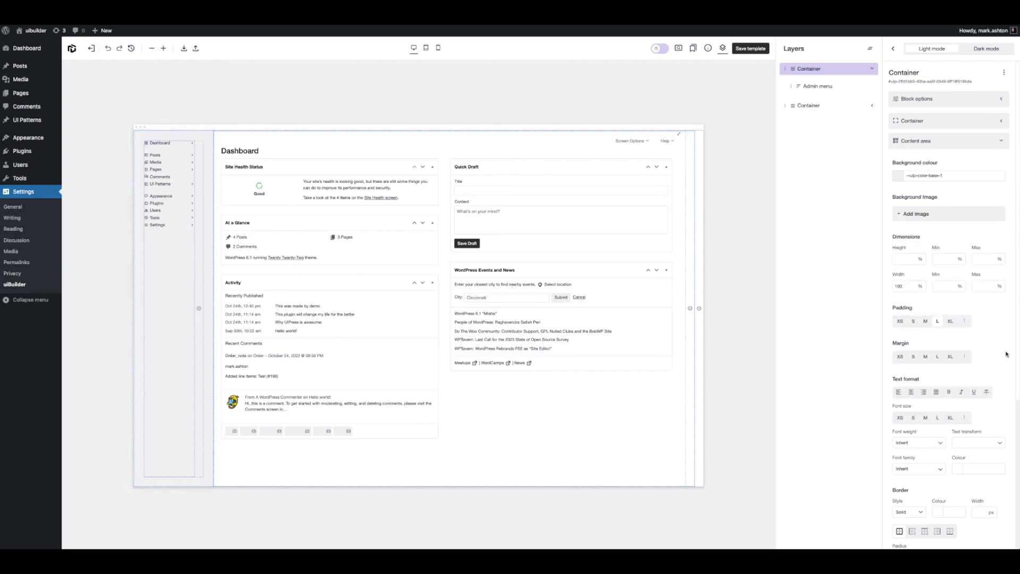
click(754, 108)
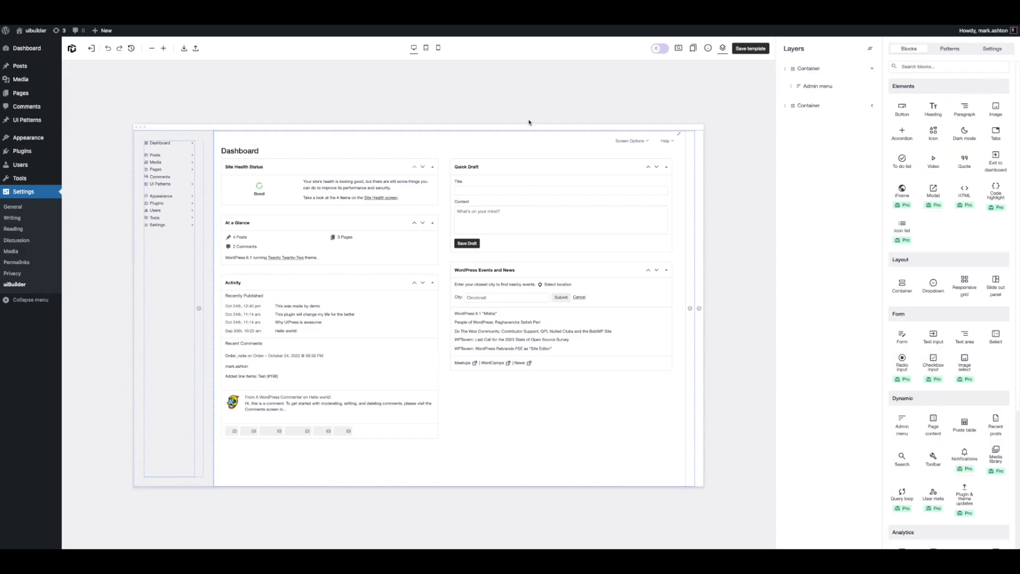
Save the menu sidebar container as a Layout pattern titled "my admin menu" with the menu_open icon.
click(950, 48)
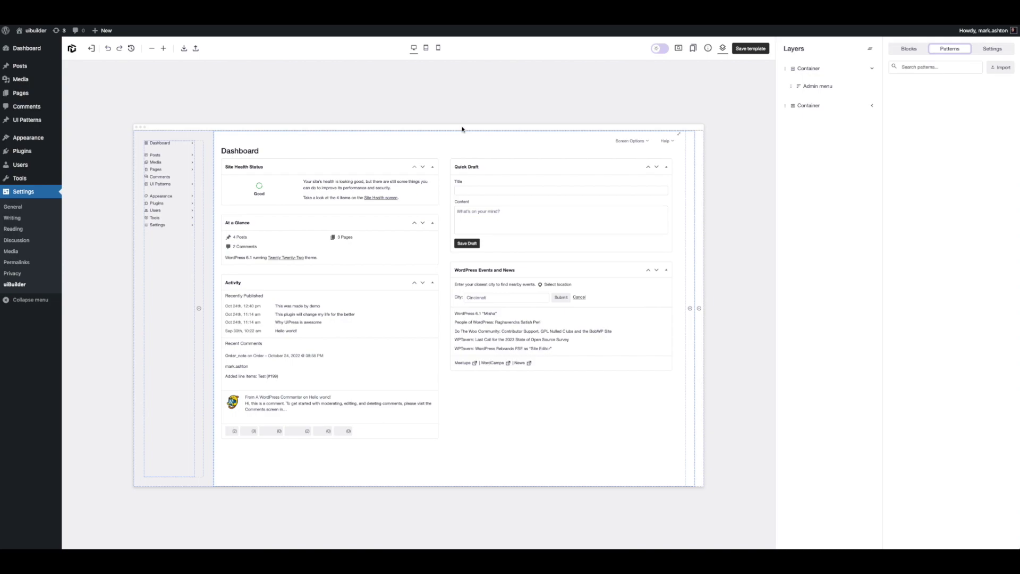
mouse_move(206, 150)
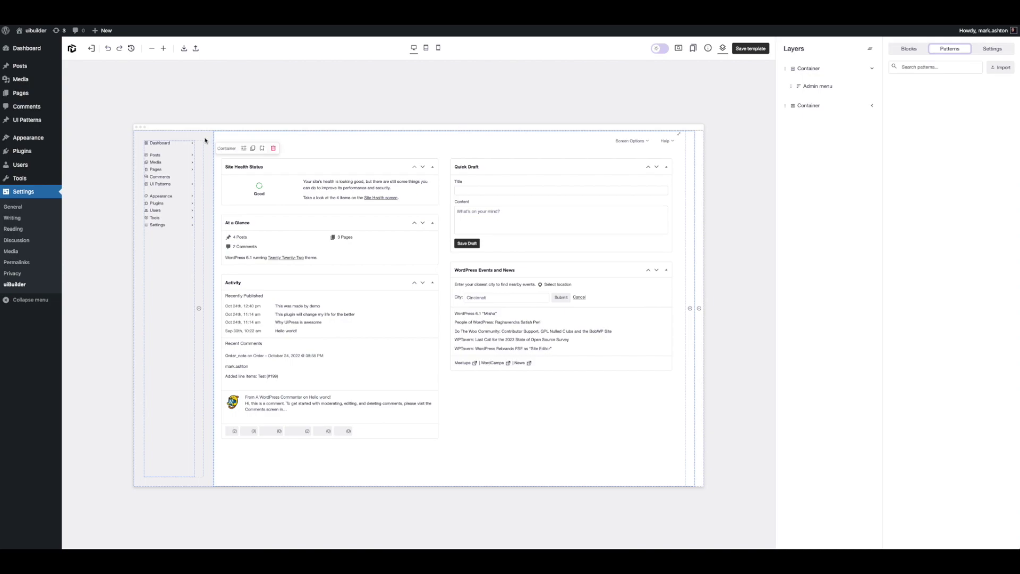
click(263, 151)
double_click(459, 240)
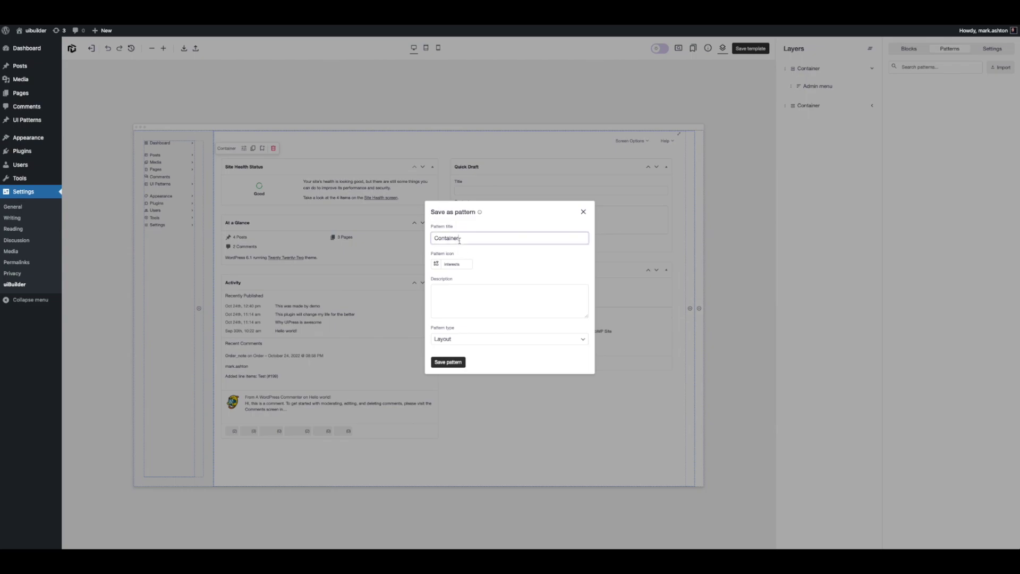
text(my admin menu)
click(453, 262)
text(menu)
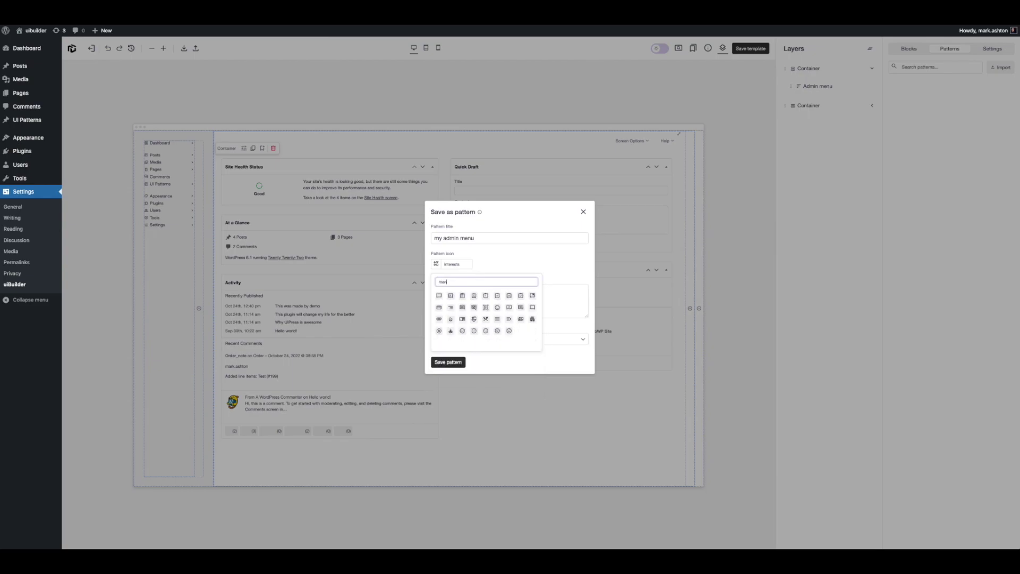
click(474, 295)
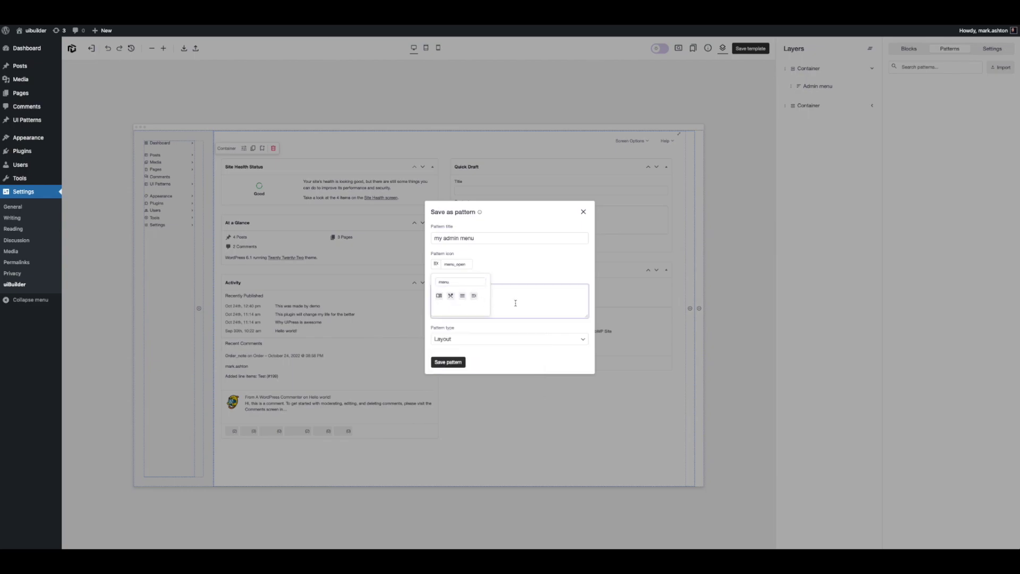
click(458, 343)
click(457, 341)
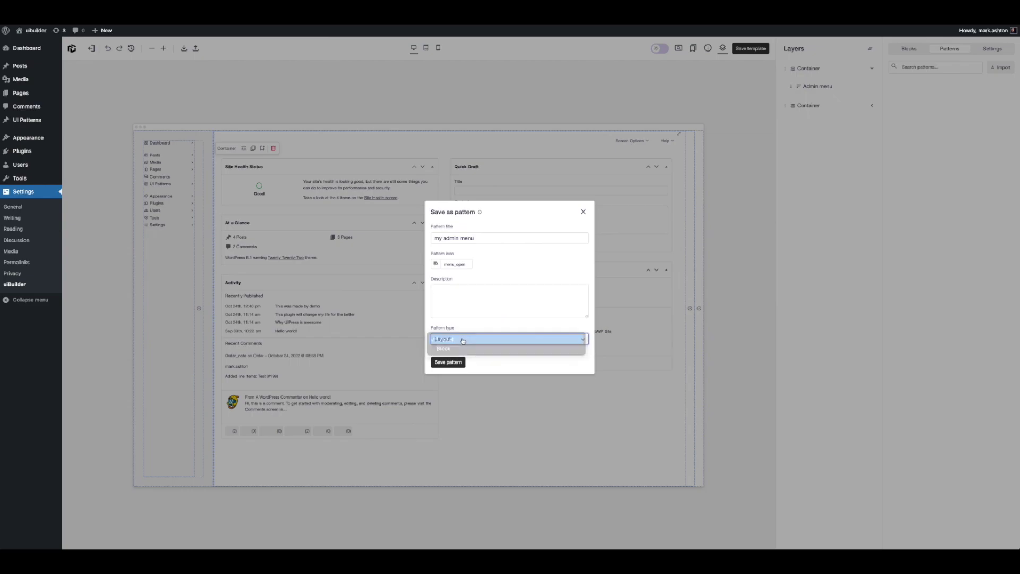
click(465, 364)
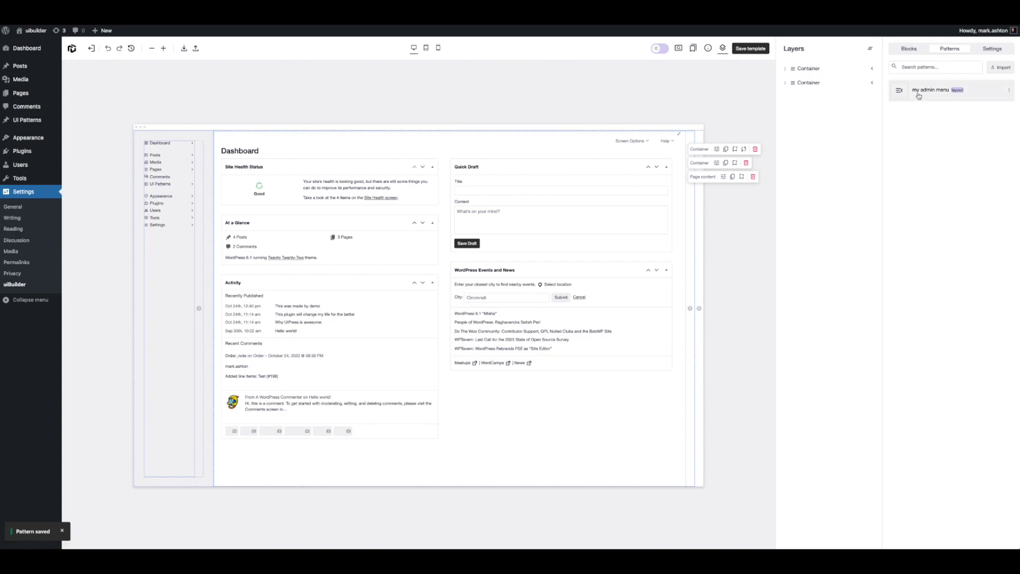
Try the "my admin menu" pattern on the far side of the page content, look at its sync prompt and delete the block.
drag(919, 96, 688, 246)
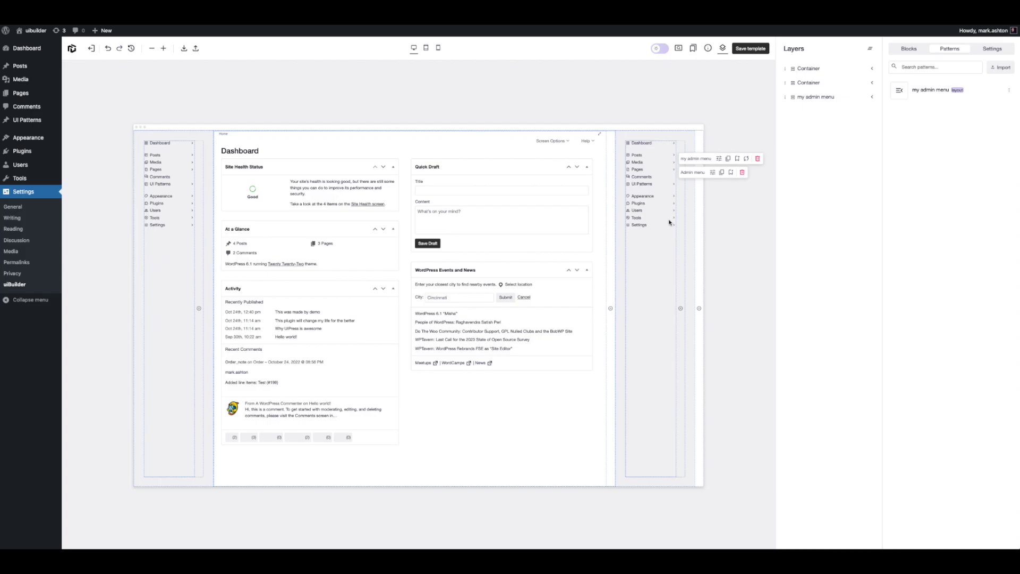
click(747, 159)
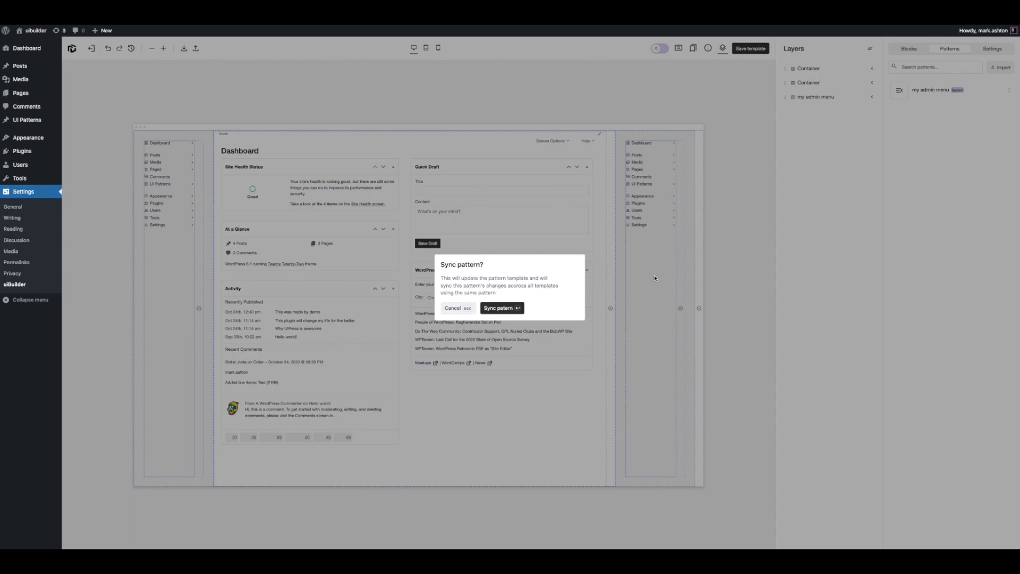
click(467, 311)
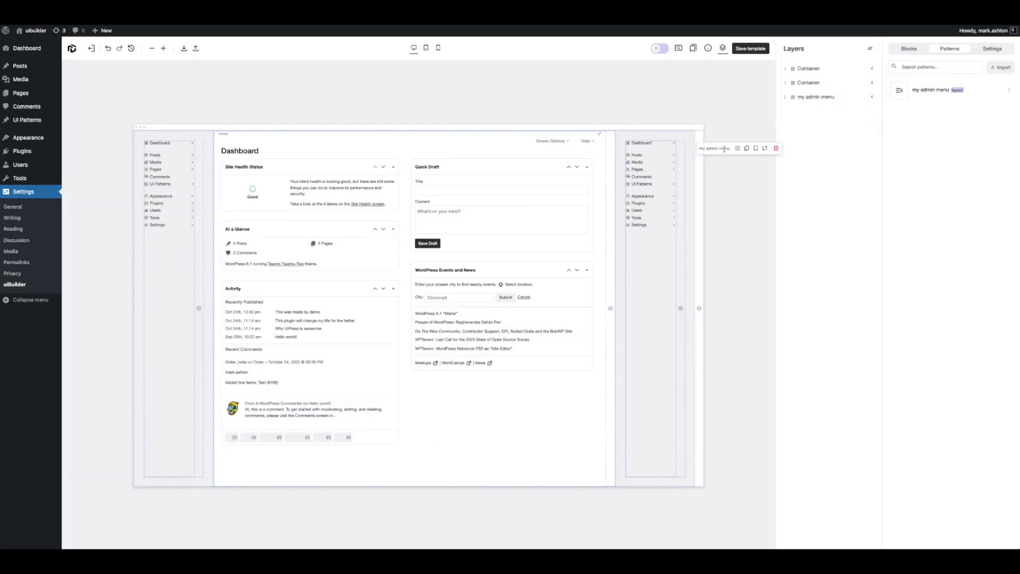
click(777, 149)
Save the template and insert the "my admin menu" pattern into a new blank template.
click(751, 48)
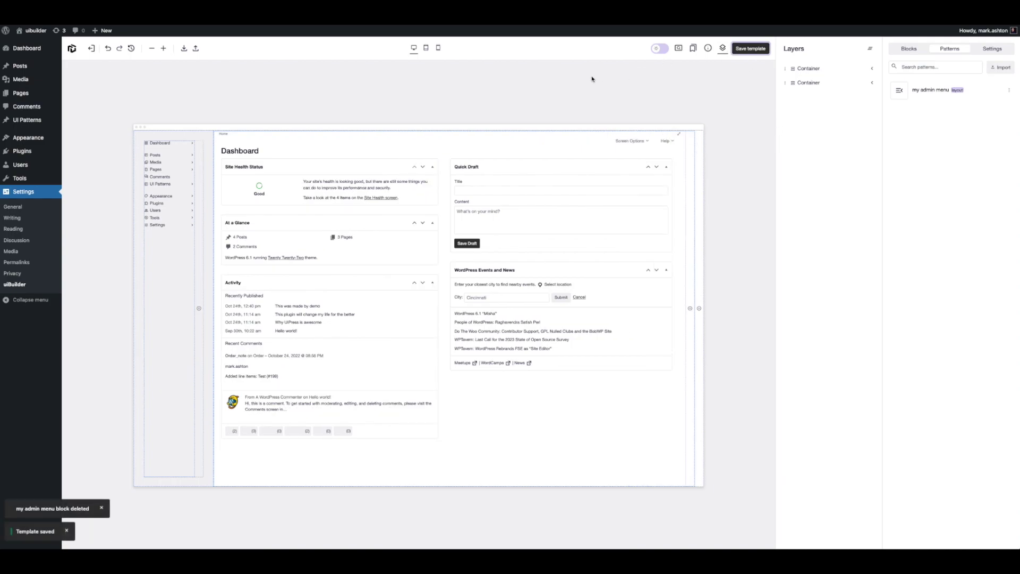
click(92, 49)
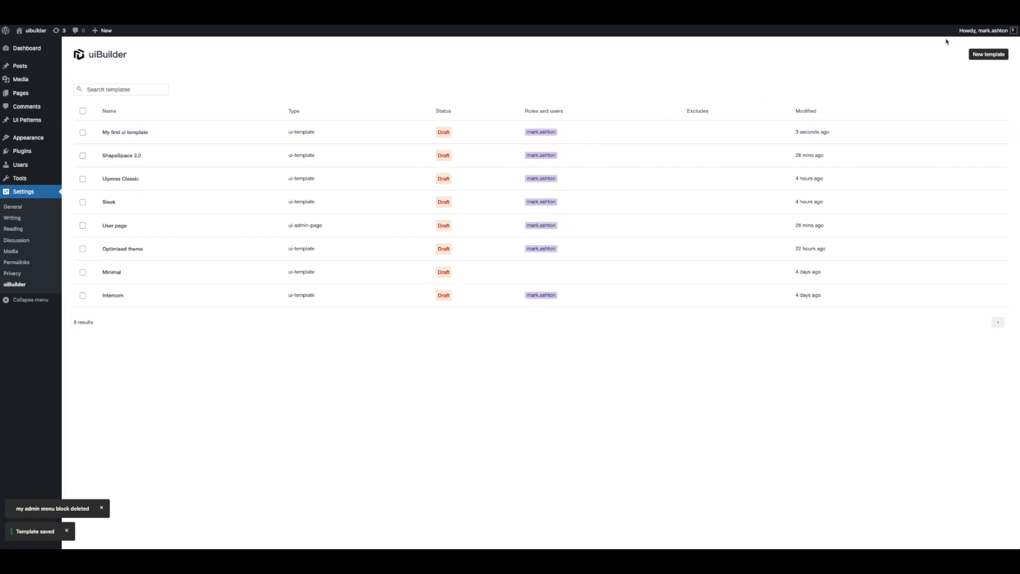
click(990, 55)
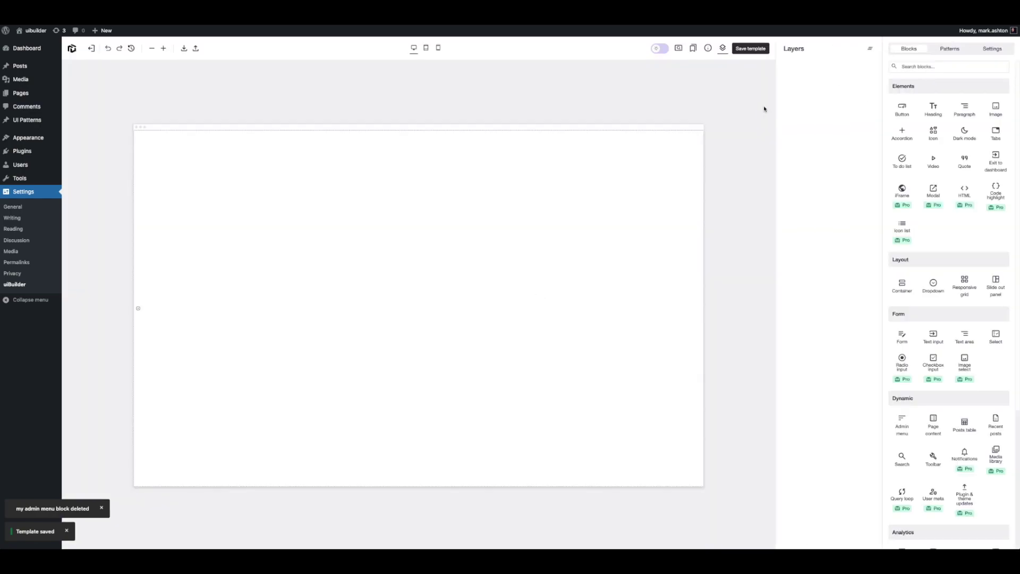
click(952, 49)
drag(899, 90, 183, 307)
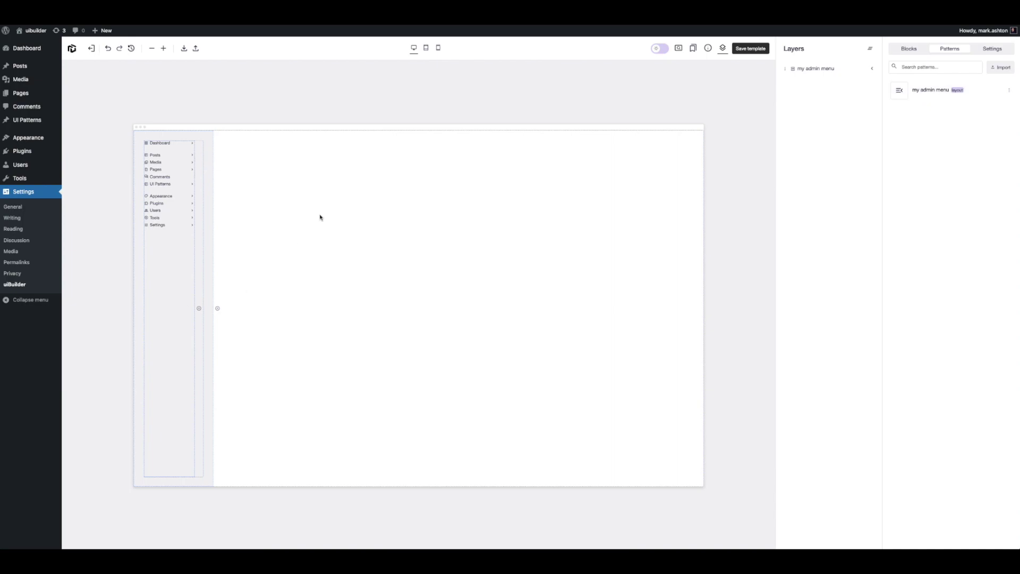
Set the "my admin menu" block's content area background to the --uip-color-primary-lighter theme variable.
mouse_move(203, 138)
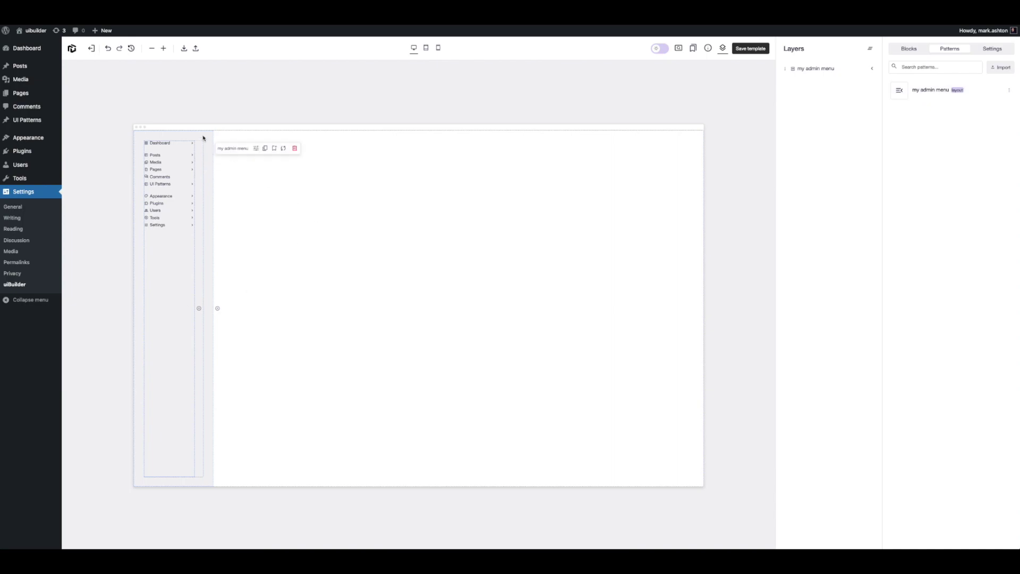
click(256, 148)
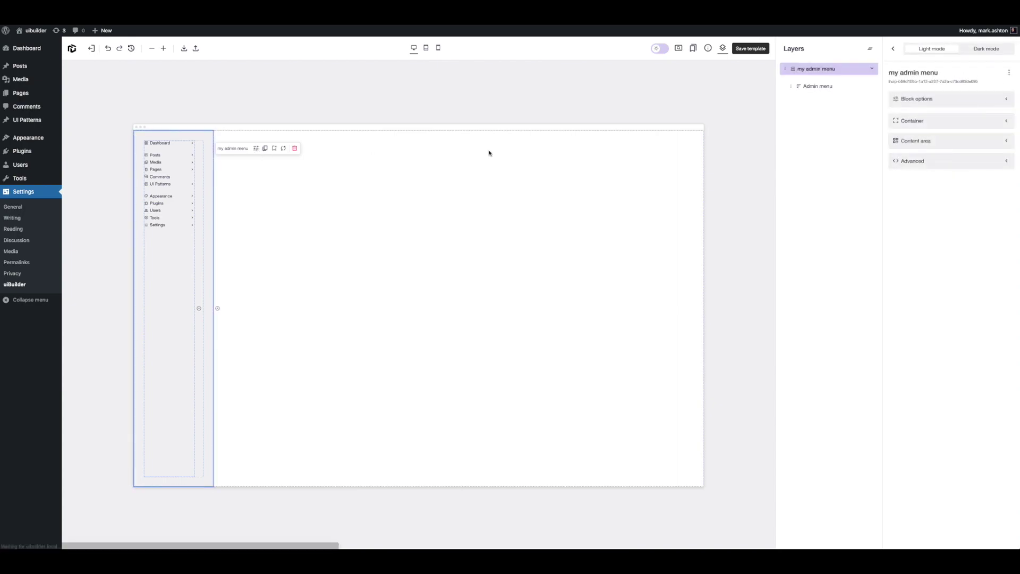
click(949, 139)
click(899, 176)
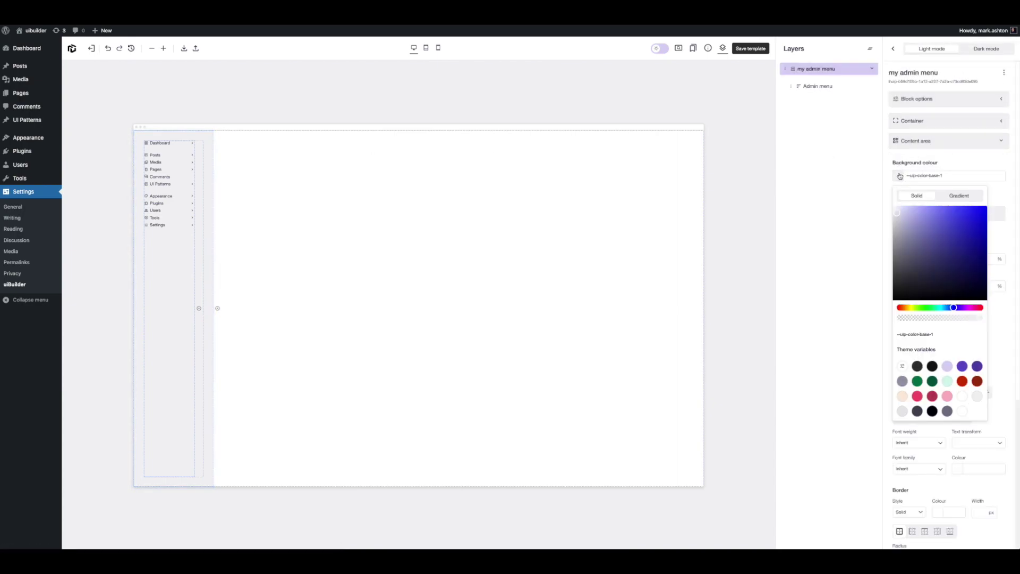
click(948, 366)
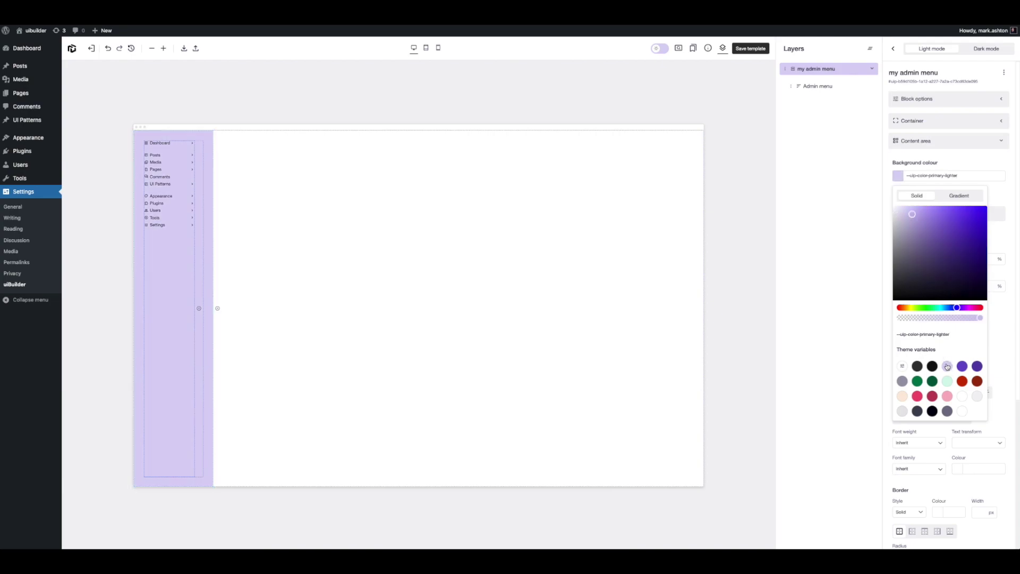
click(852, 192)
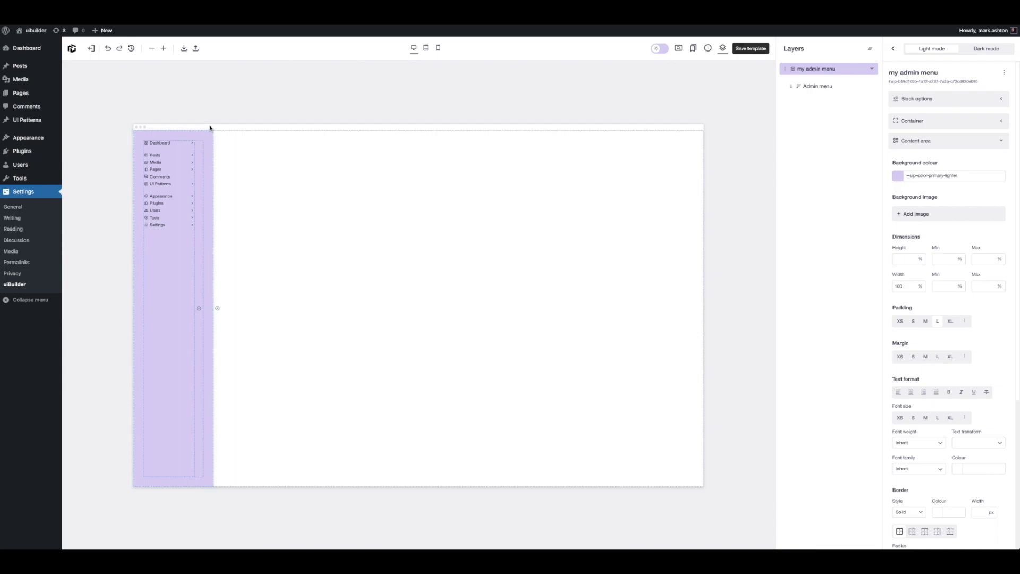
Sync the "my admin menu" pattern's changes across all templates that use it.
mouse_move(205, 144)
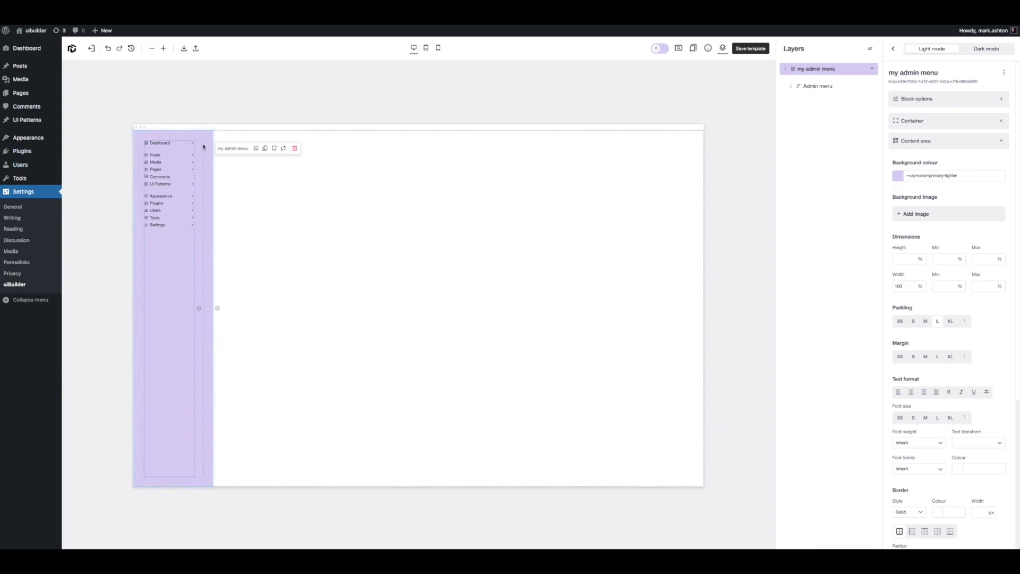
click(284, 148)
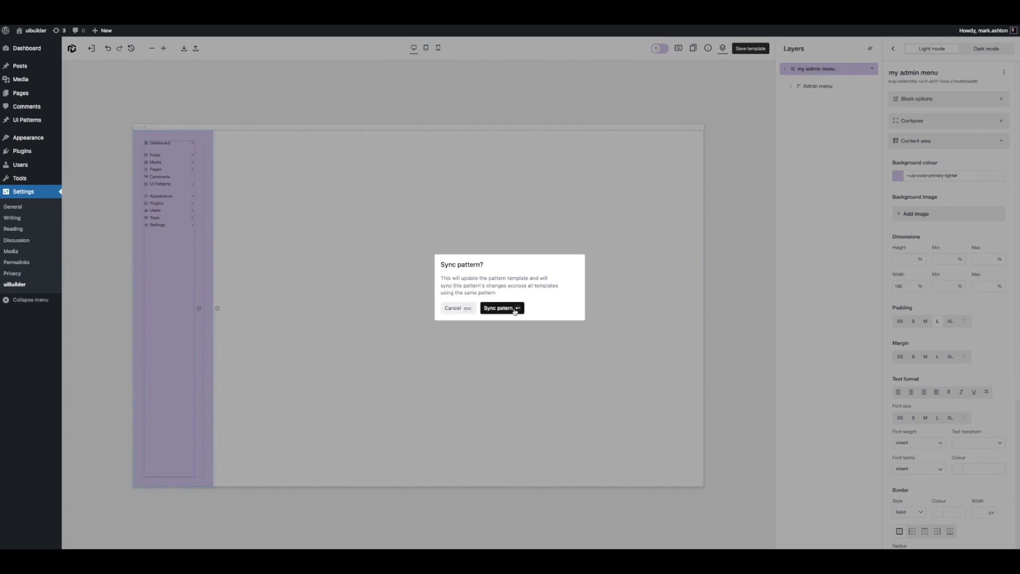
click(502, 308)
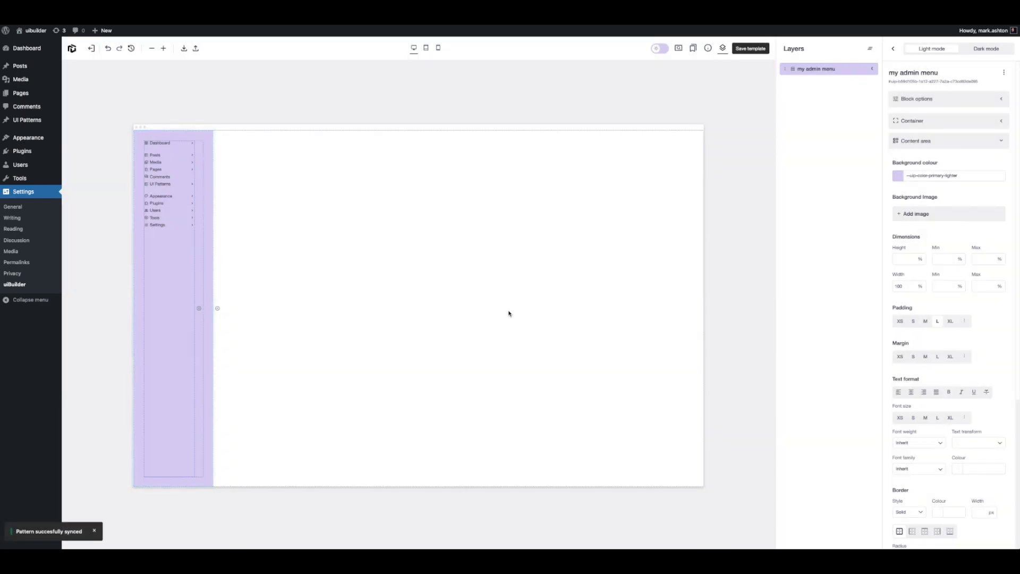
Save the new template and open "My first ui template" from the template list.
click(751, 48)
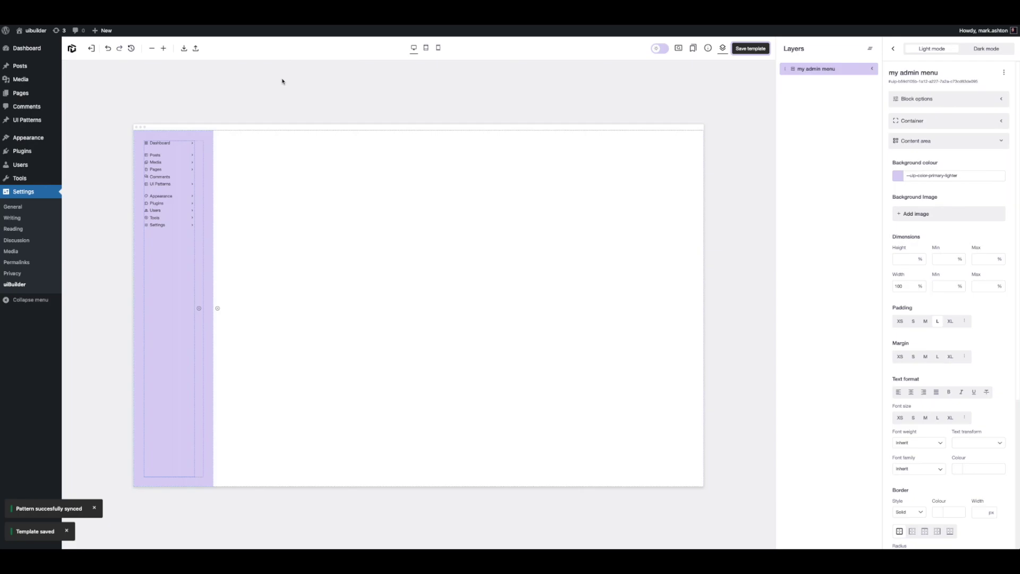
click(91, 48)
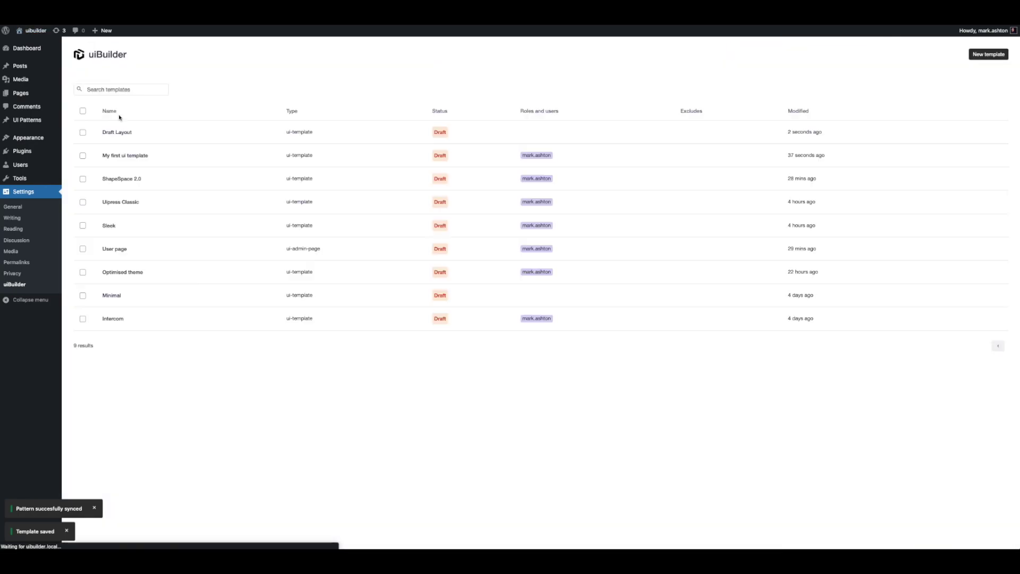
click(142, 157)
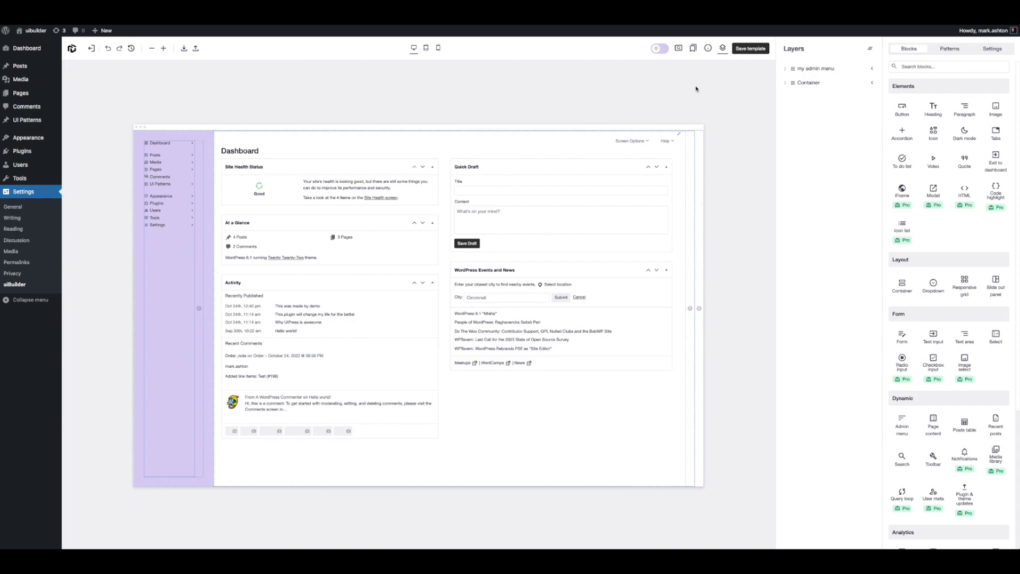
Replace the current layout with the UiPress classic template from the template library.
click(694, 49)
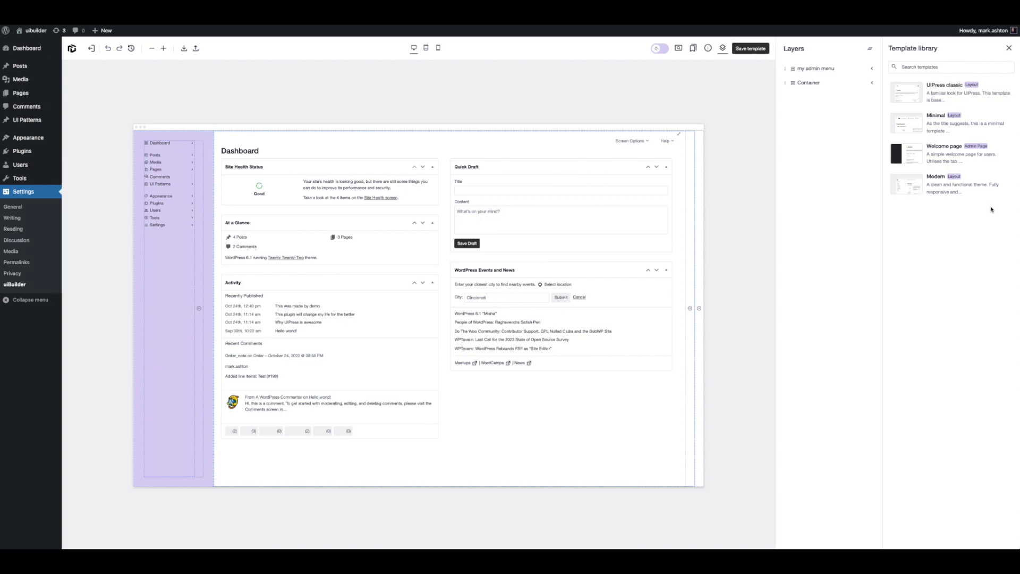
click(951, 91)
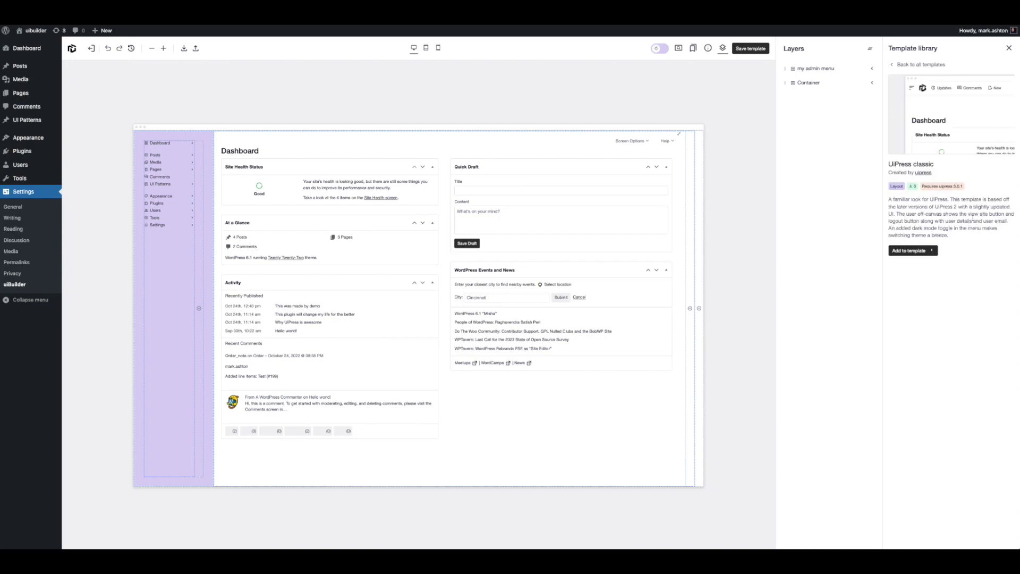
click(912, 250)
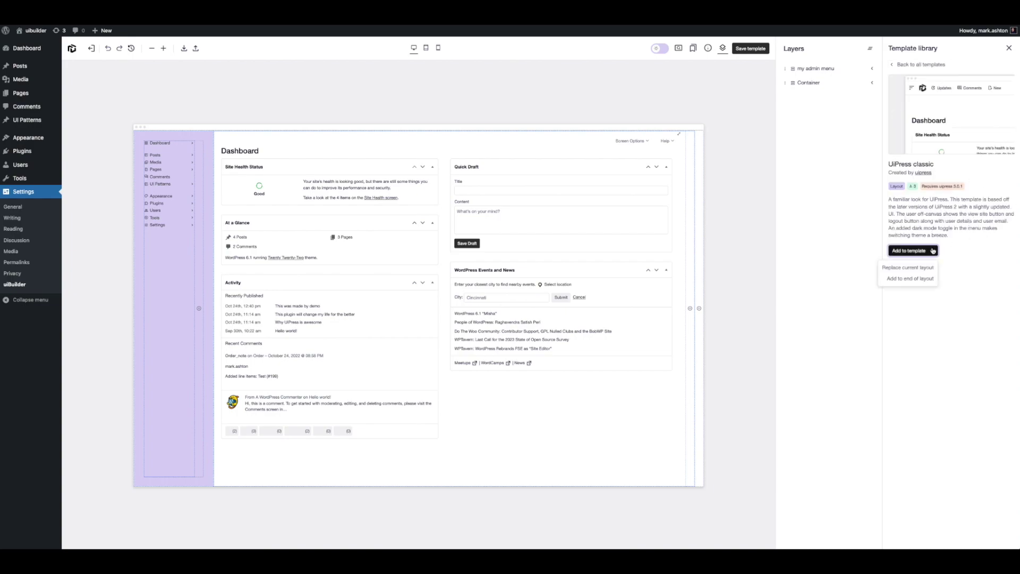
click(915, 269)
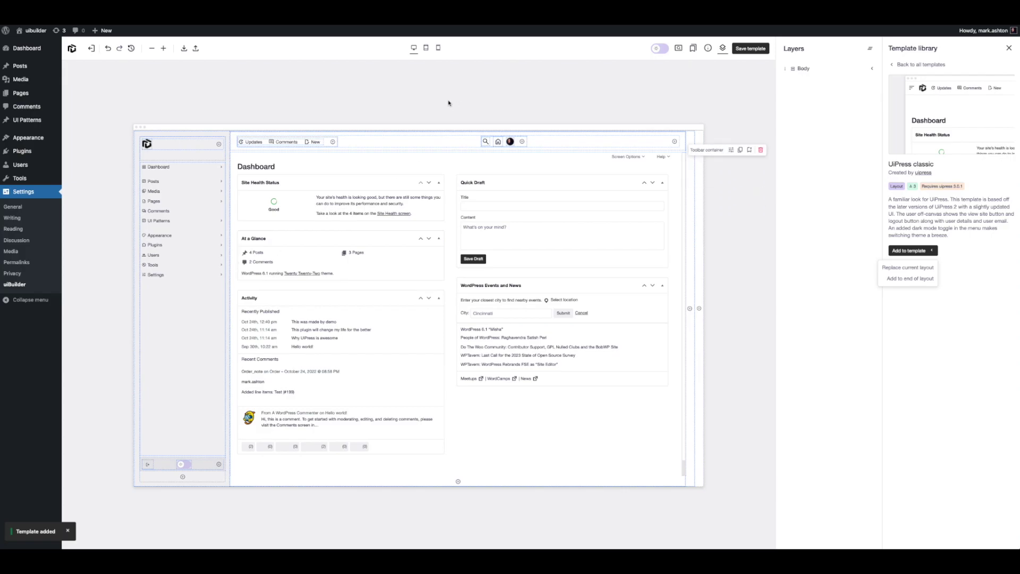
Preview the UiPress classic layout, viewing its Posts page in dark mode and back in light mode.
click(679, 48)
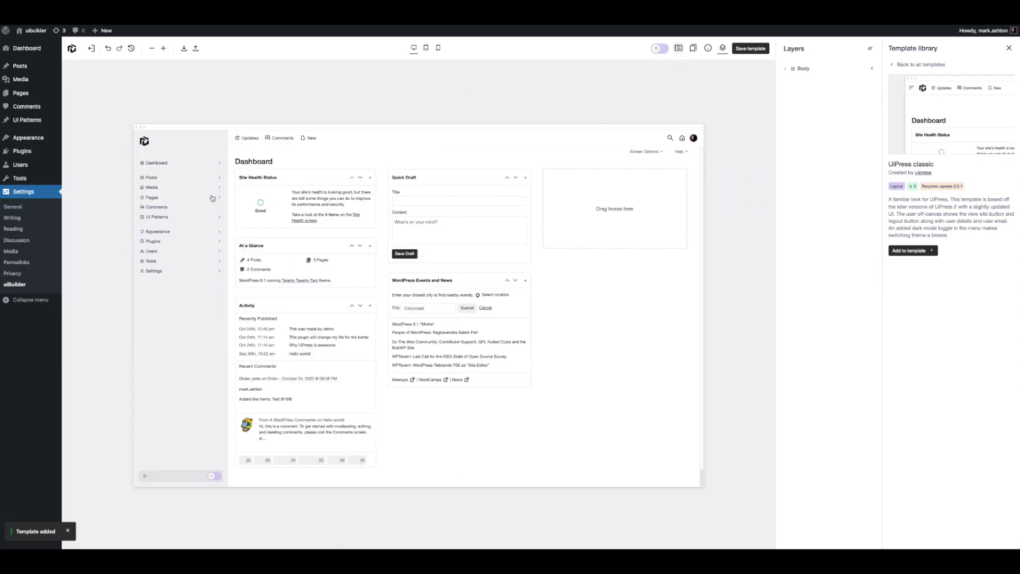
click(152, 178)
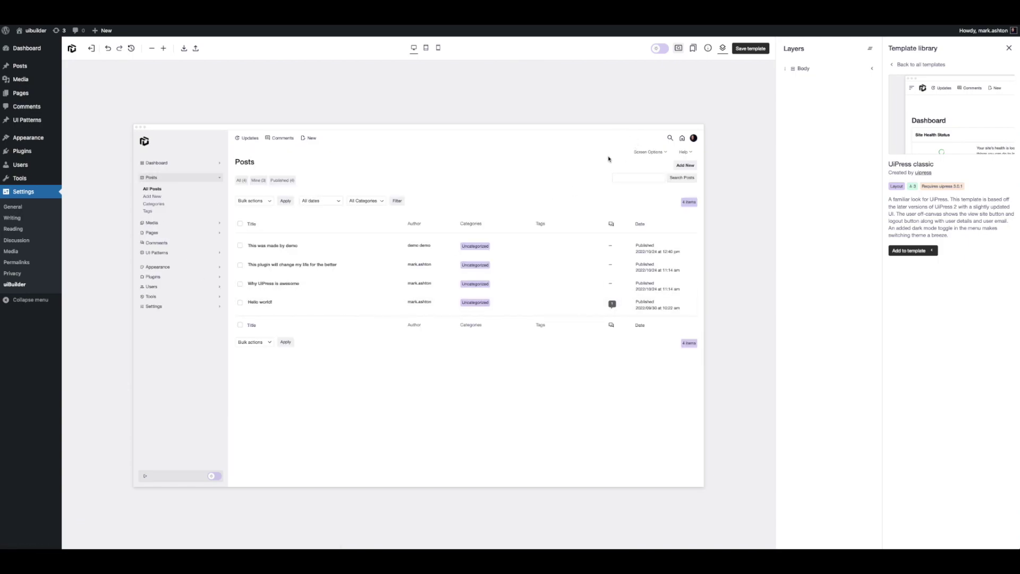
click(215, 476)
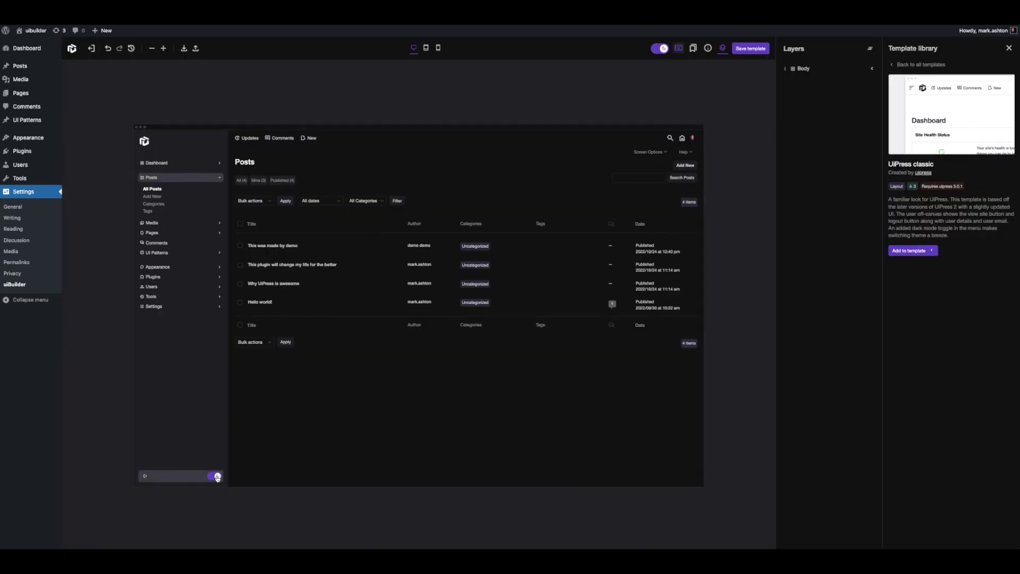
click(216, 477)
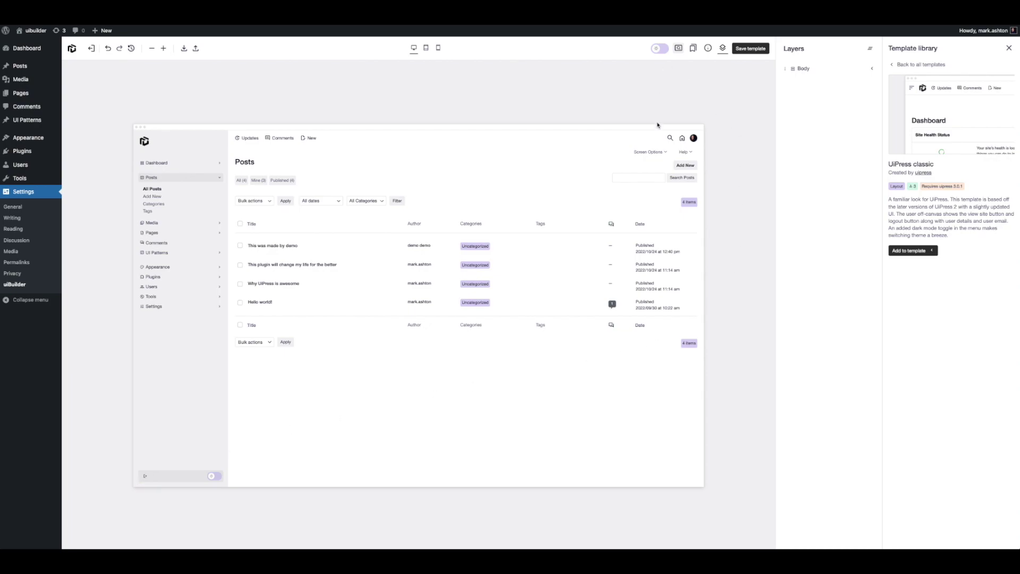
Examine the previewed layout's site search and user profile slide-out panels, closing each one.
click(671, 137)
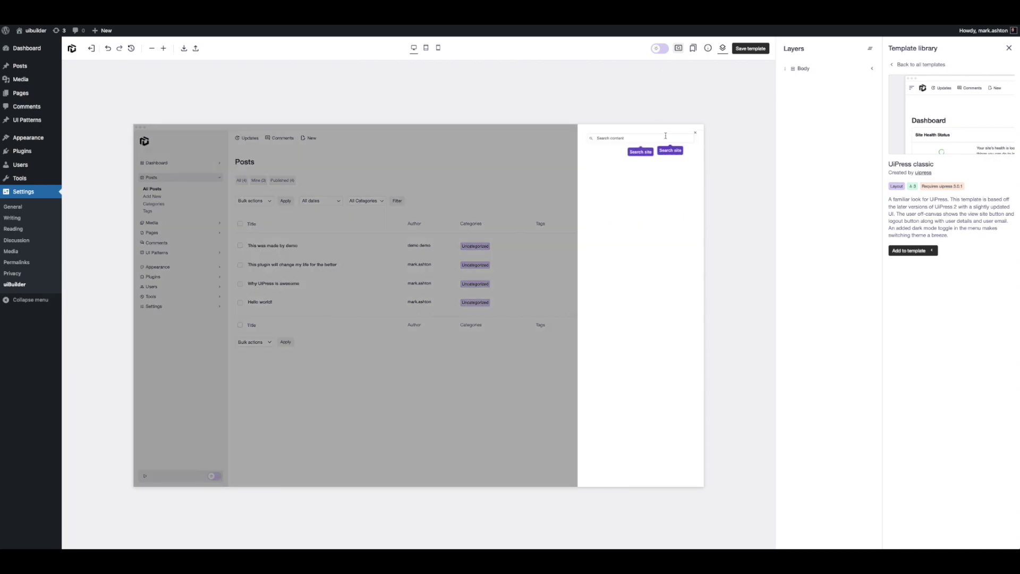
click(695, 132)
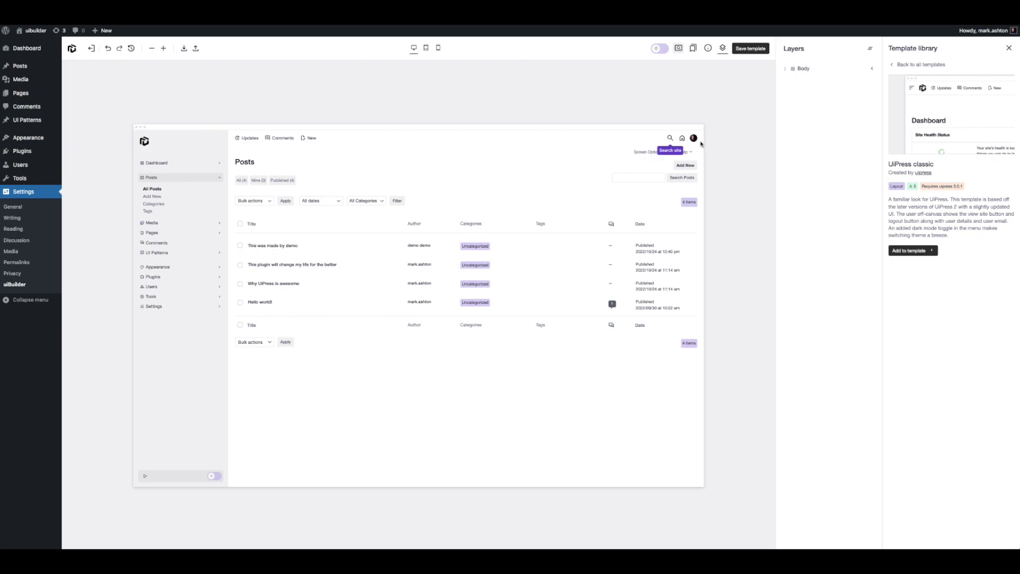
click(694, 139)
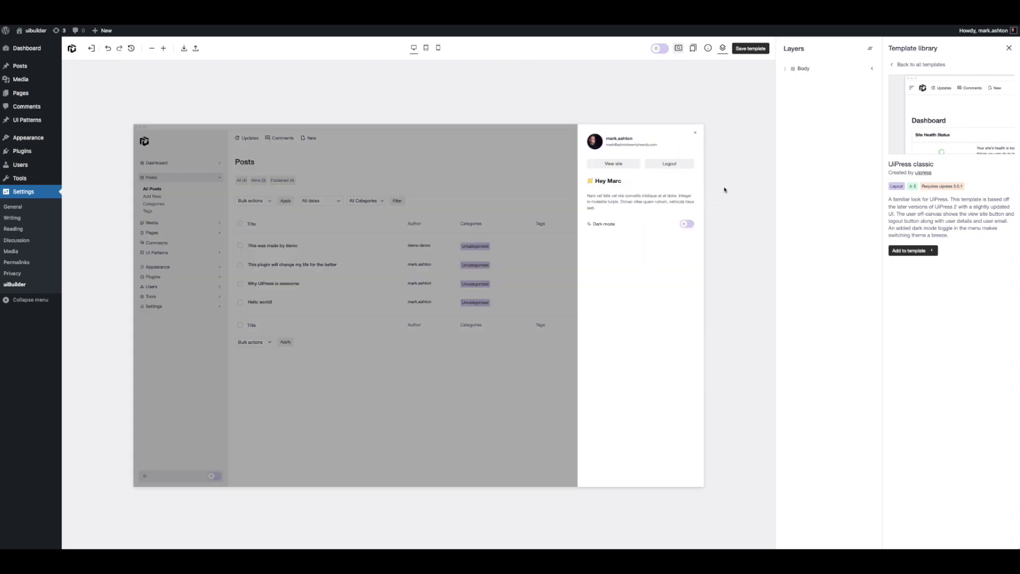
click(440, 182)
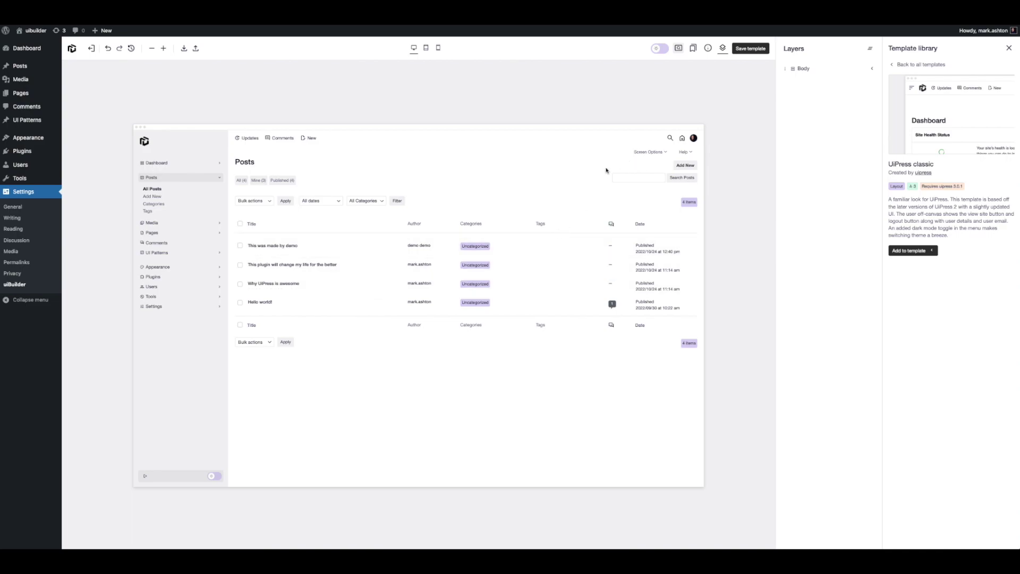
Replace the current layout with the Welcome page template from the template library.
click(908, 65)
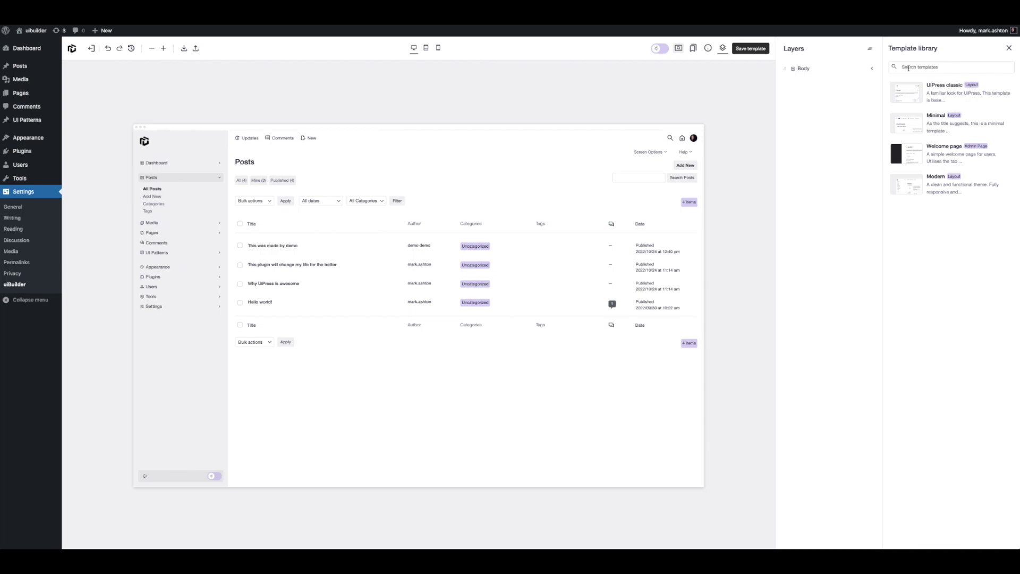
click(977, 159)
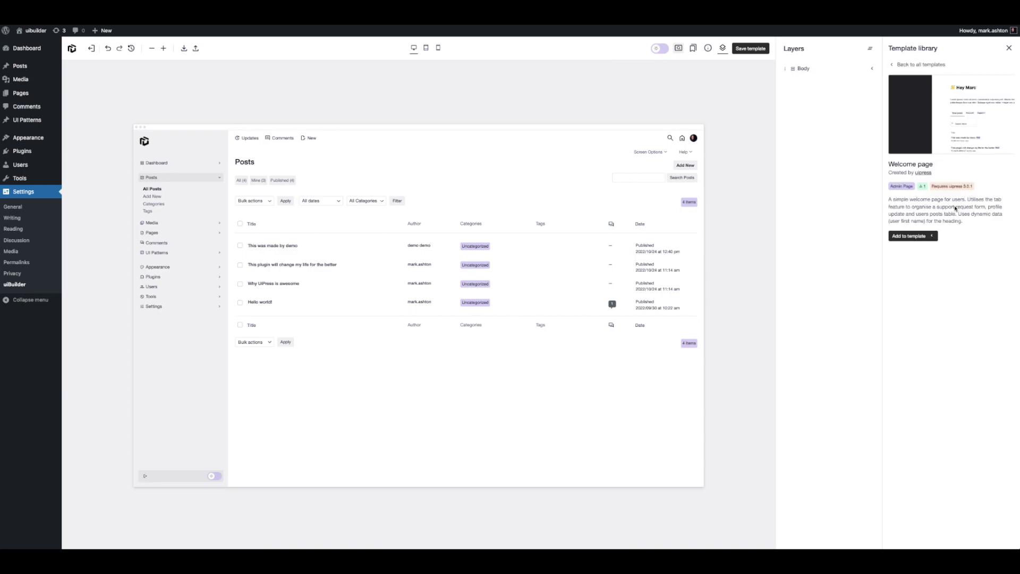
click(912, 236)
click(904, 254)
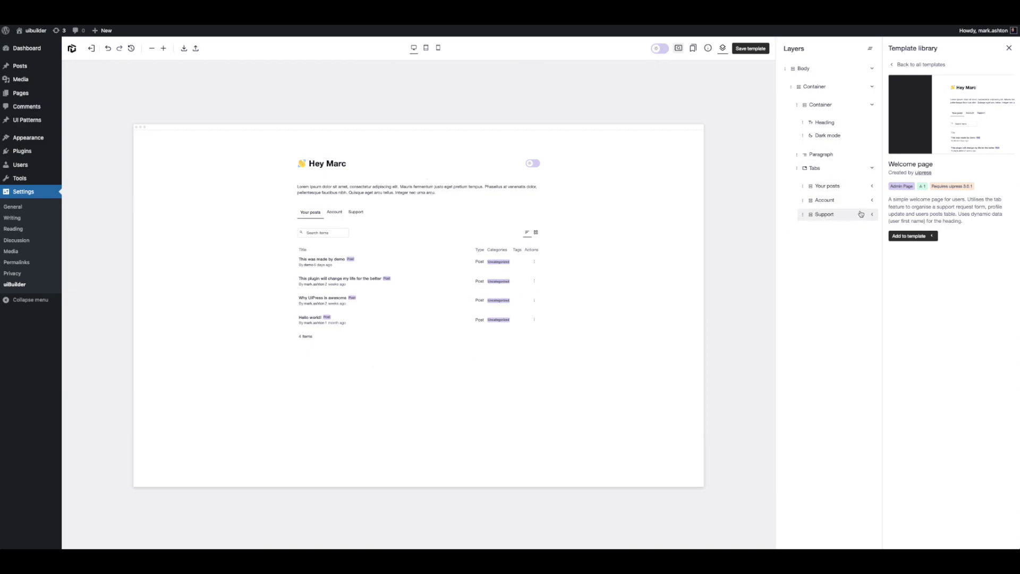
Leave preview mode and open the block options of the Welcome page's greeting heading.
click(351, 273)
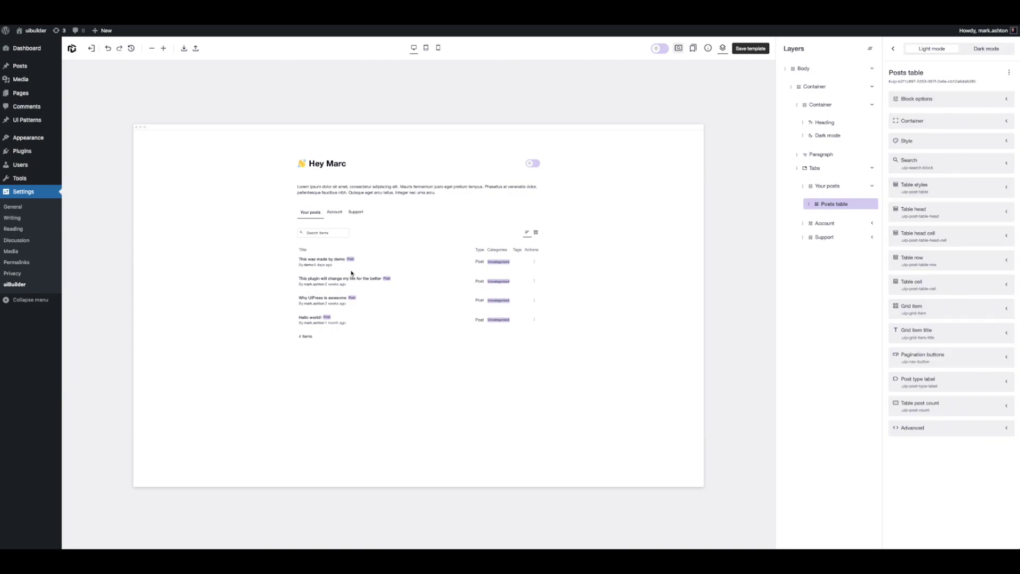
click(679, 48)
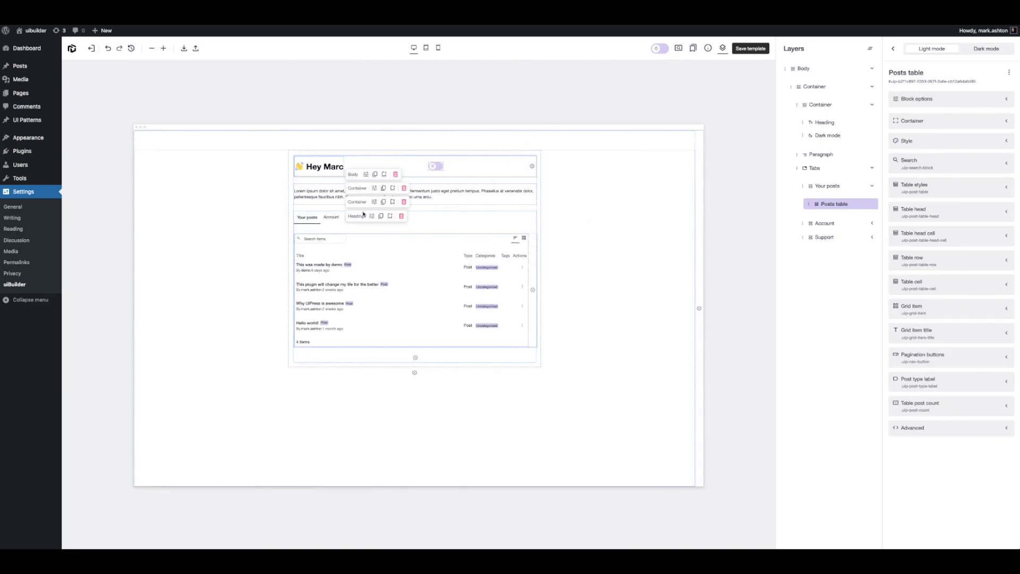
click(374, 220)
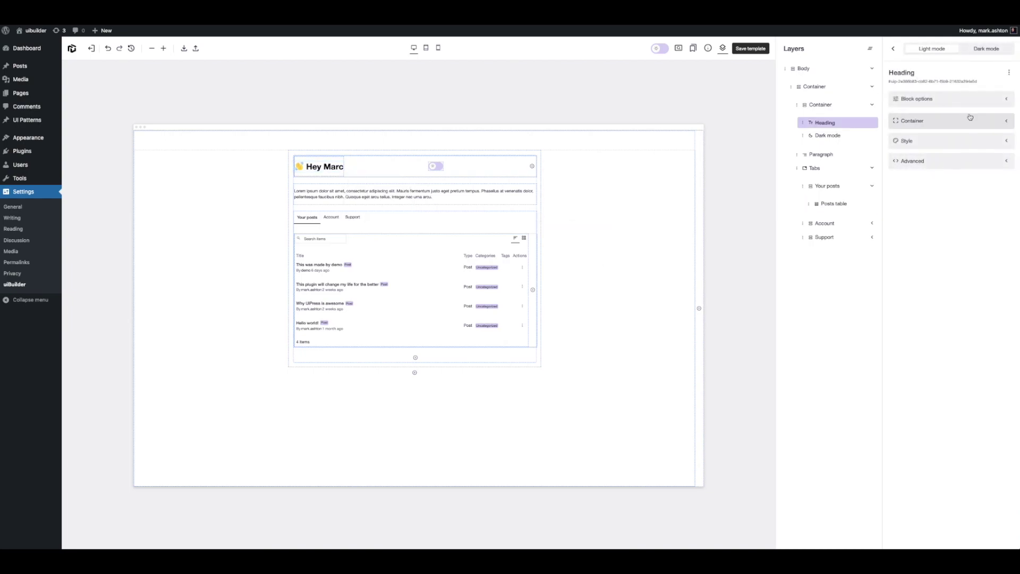
click(953, 102)
triple_click(933, 234)
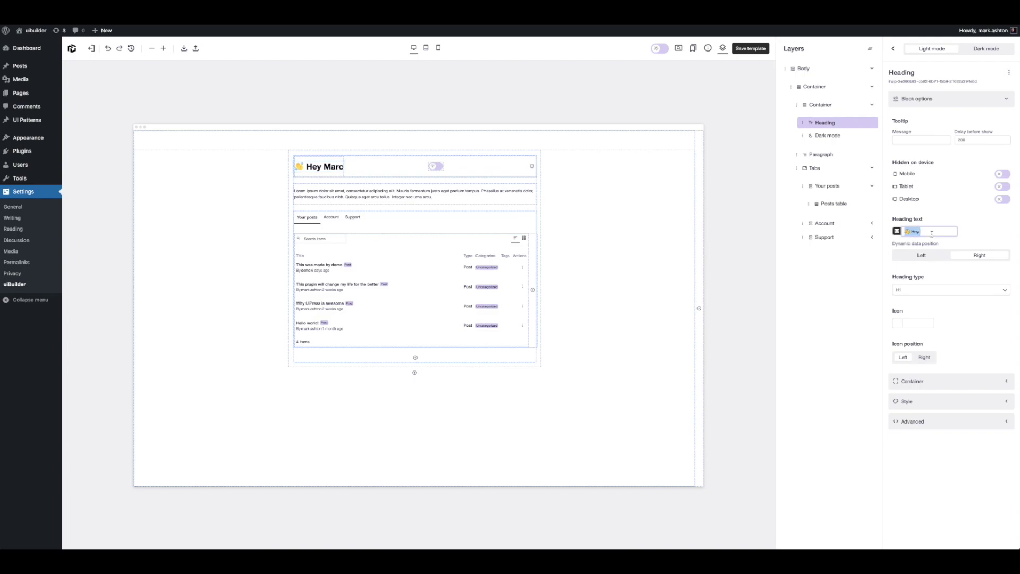
right_click(335, 167)
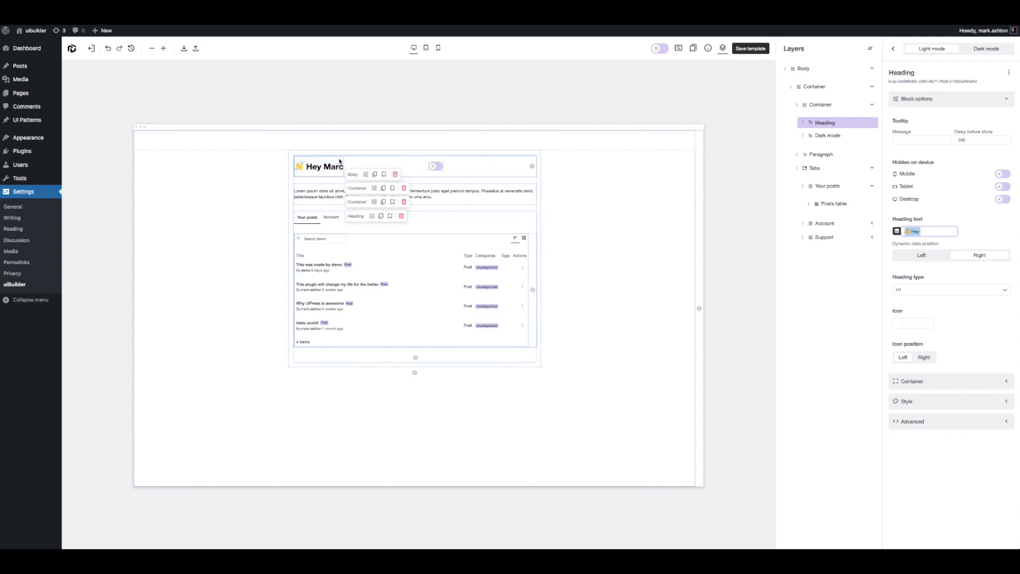
click(336, 167)
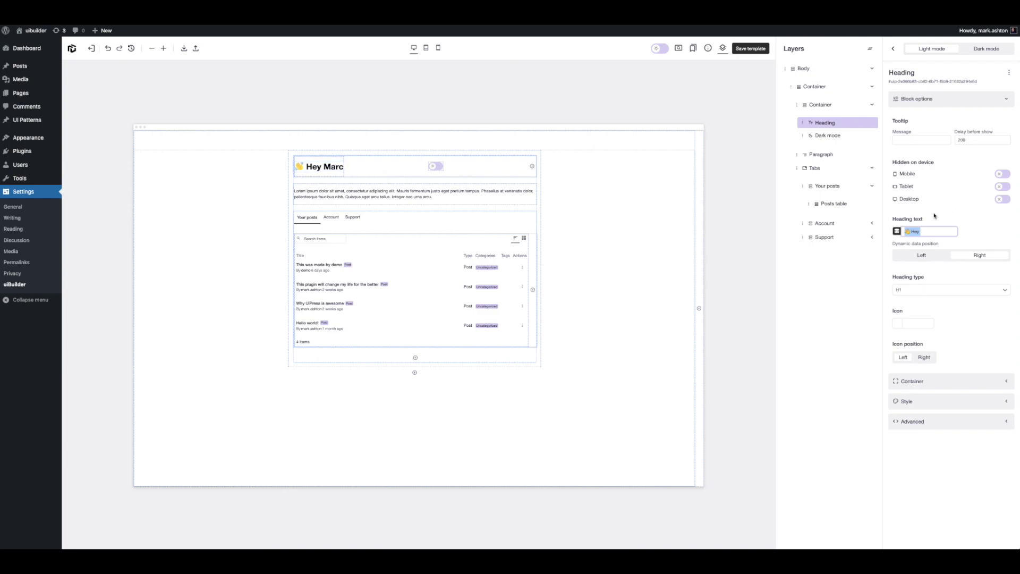
Try User initials and Current Date as the greeting heading's dynamic data.
click(897, 232)
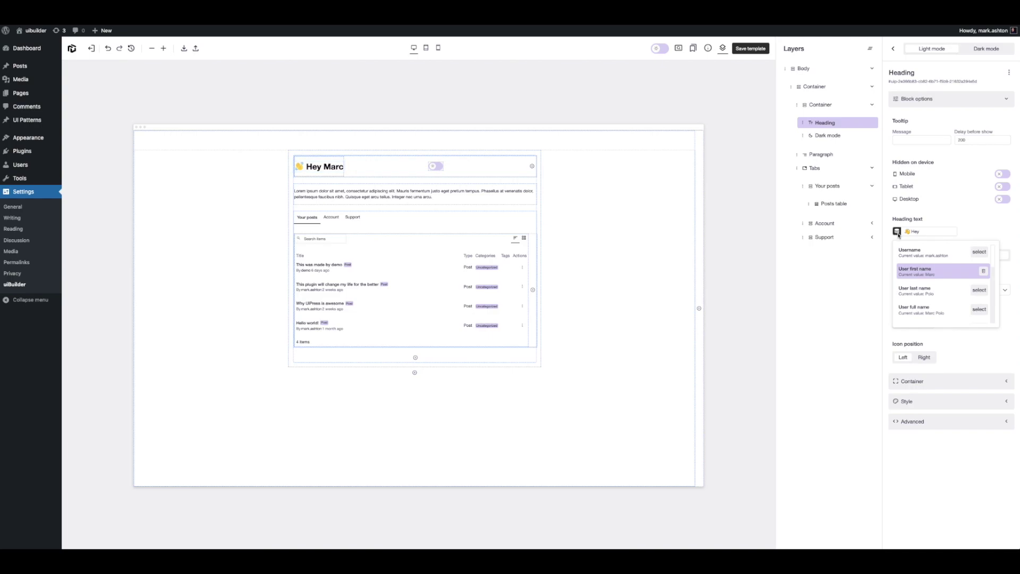
scroll(954, 290, down, 3)
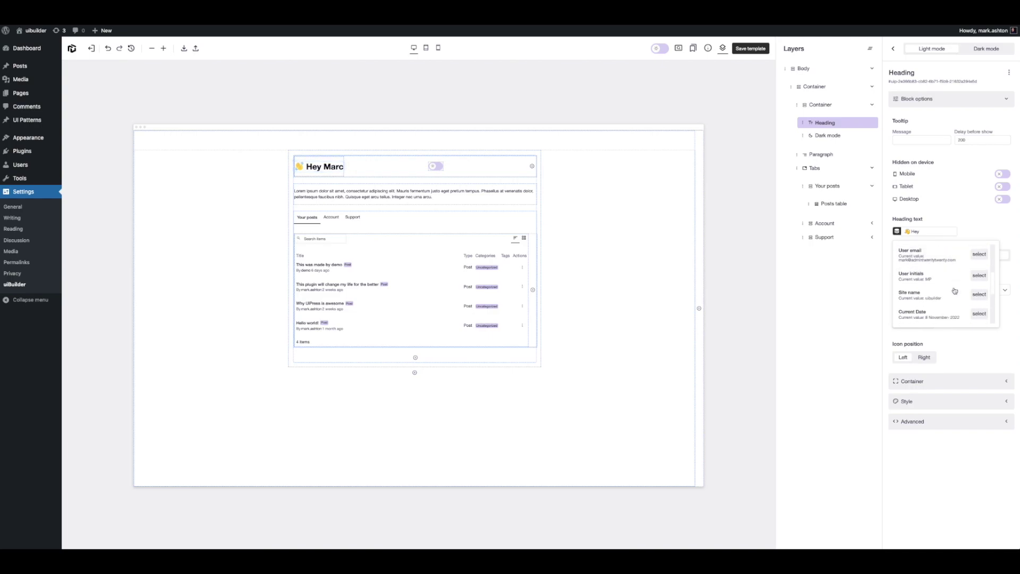
scroll(954, 290, down, 1)
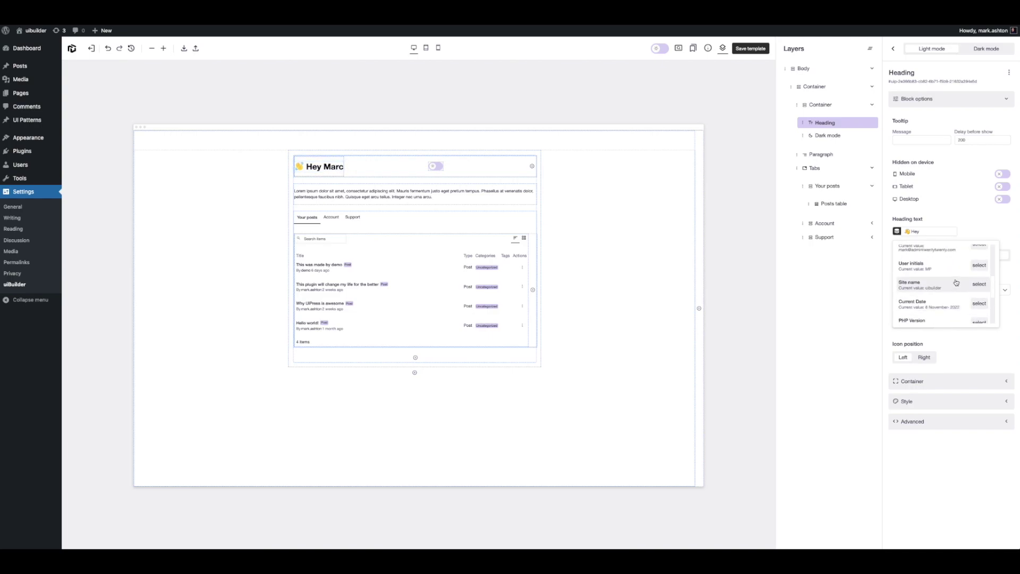
click(979, 265)
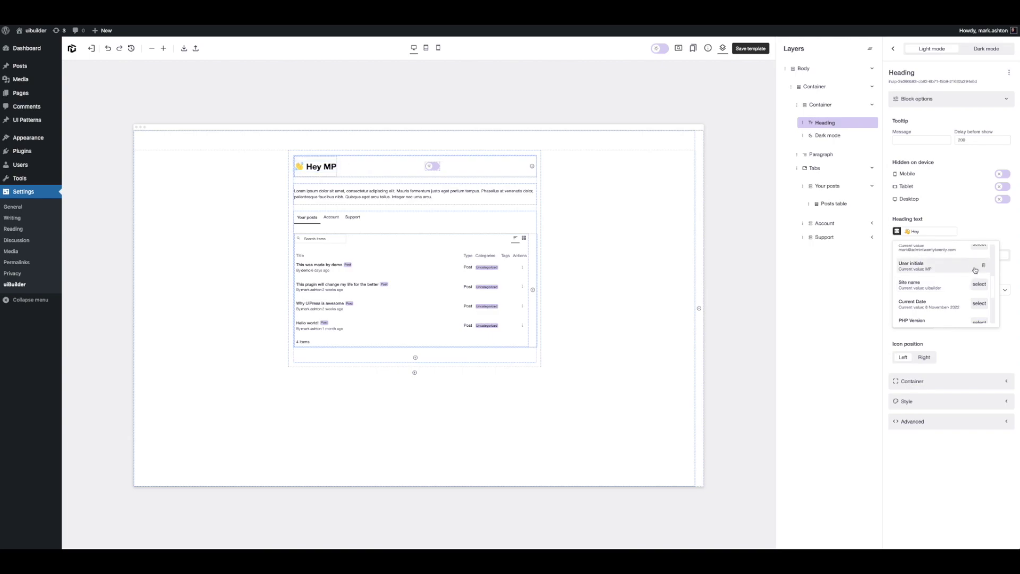
scroll(962, 286, down, 1)
click(974, 283)
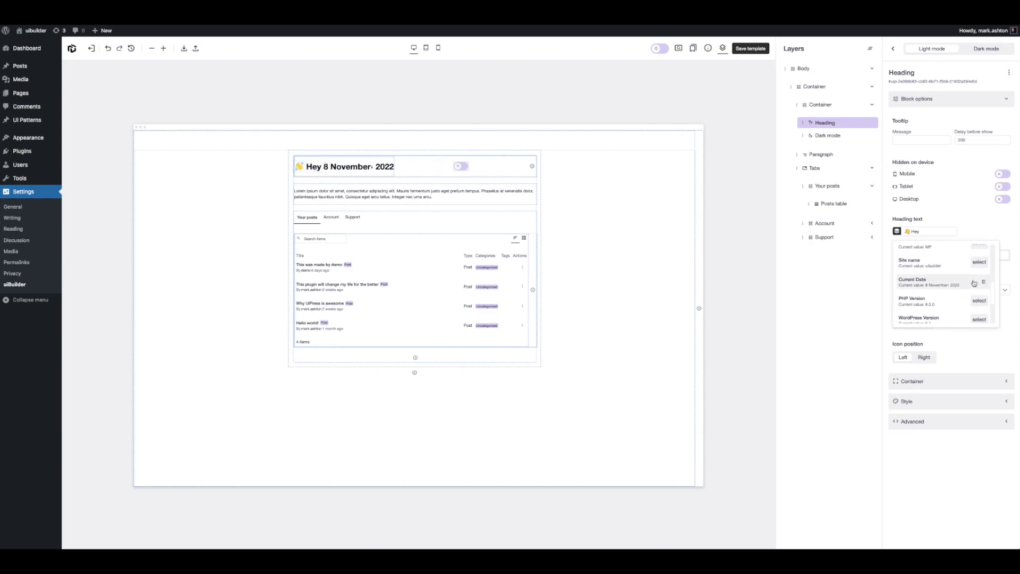
Set the greeting heading's dynamic data back to User first name after browsing the other available values.
scroll(970, 284, up, 1)
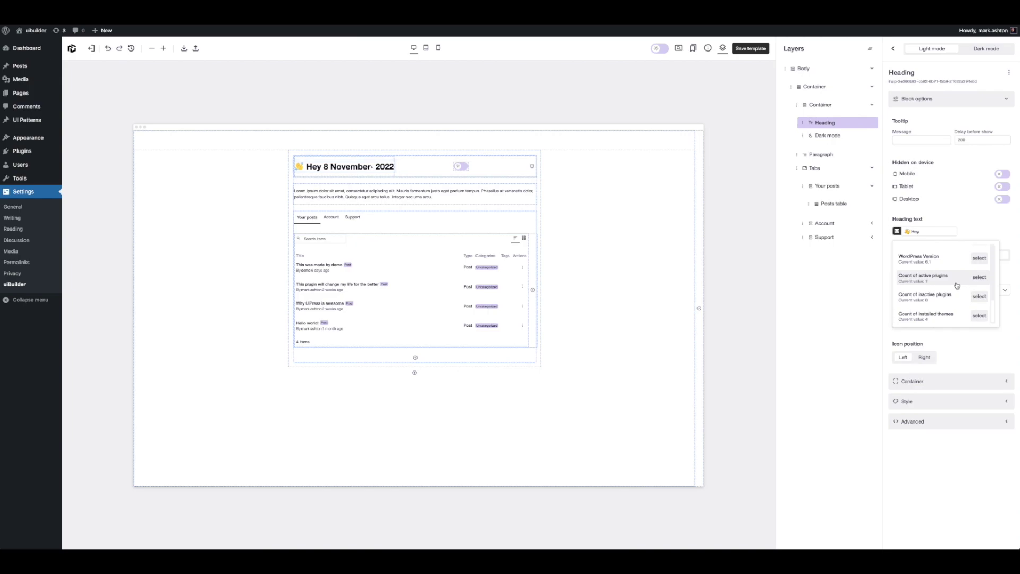
scroll(957, 286, up, 1)
scroll(943, 297, down, 3)
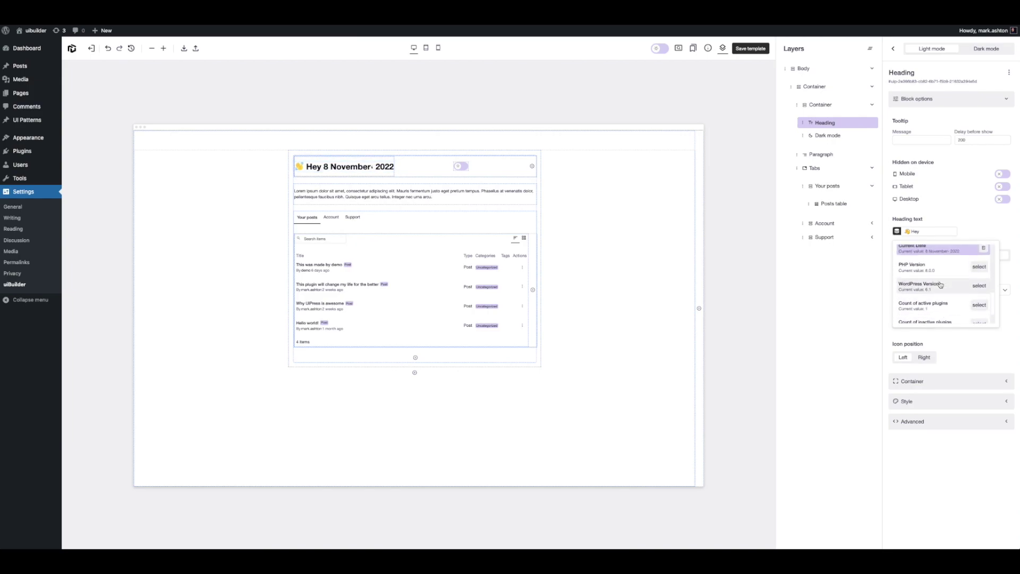
scroll(941, 303, up, 4)
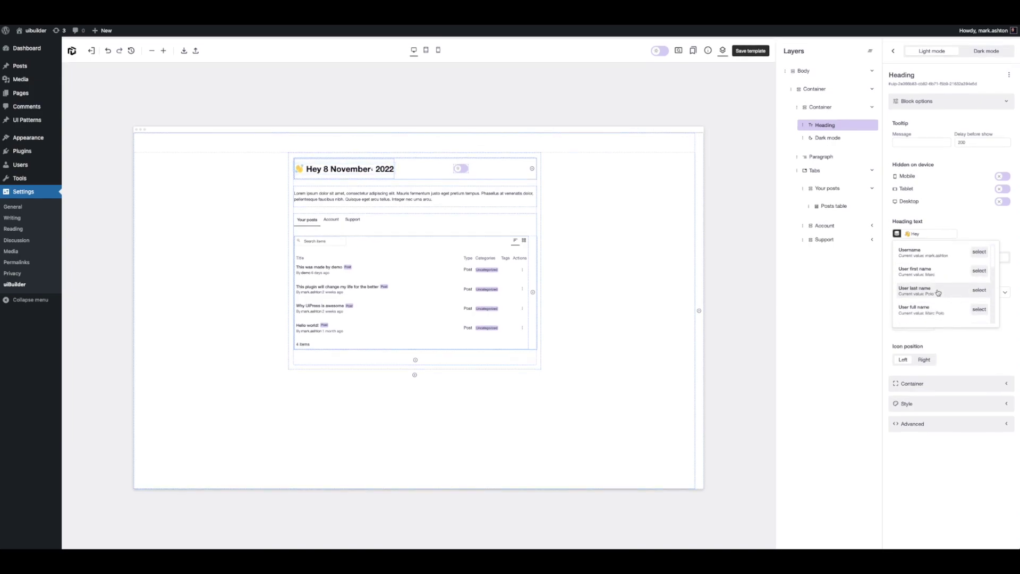
click(975, 273)
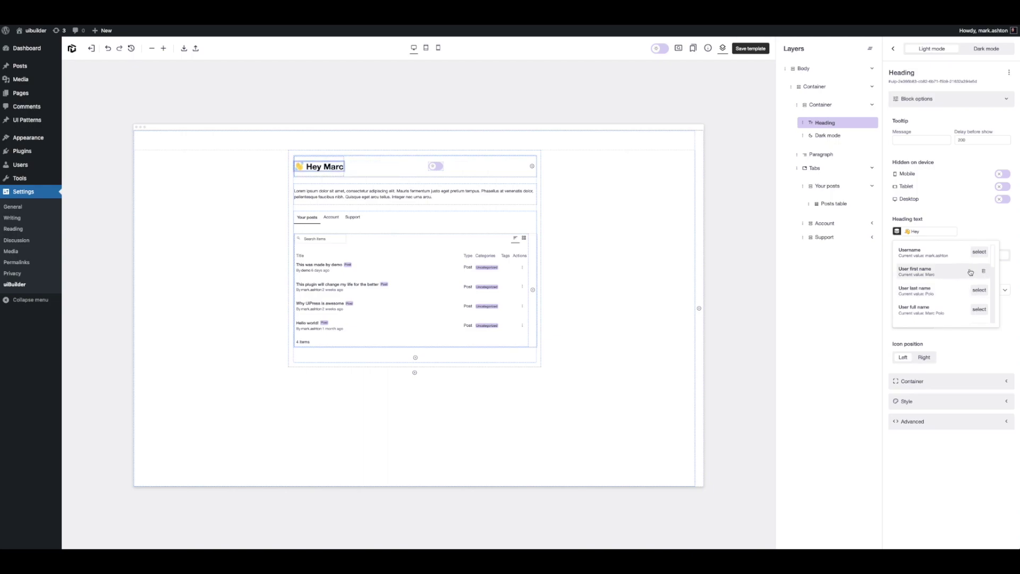
Deselect the heading and set the template to active in the template settings.
click(838, 305)
click(839, 305)
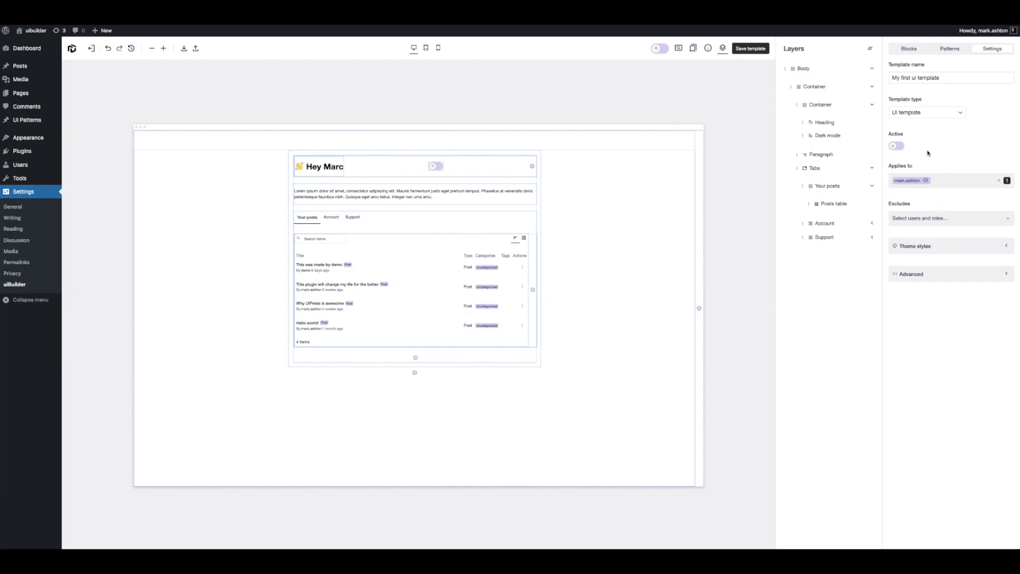
click(899, 147)
Rename the template as "My first admin page".
click(912, 79)
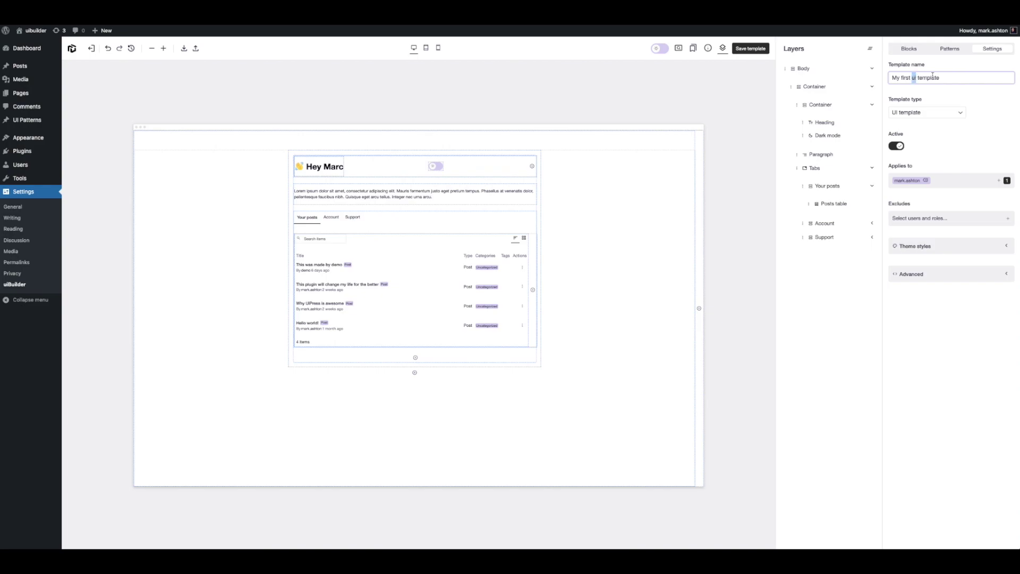
text(admin page)
double_click(946, 78)
key(BackSpace)
key(BackSpace)
key(BackSpace)
Rename the template as "Welcome".
drag(948, 80, 859, 81)
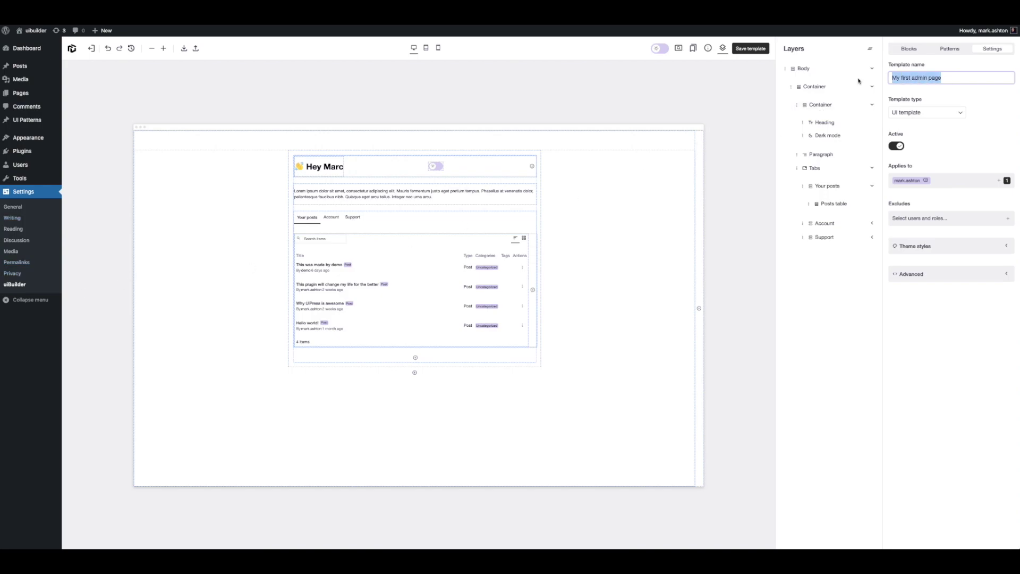
text(Wel)
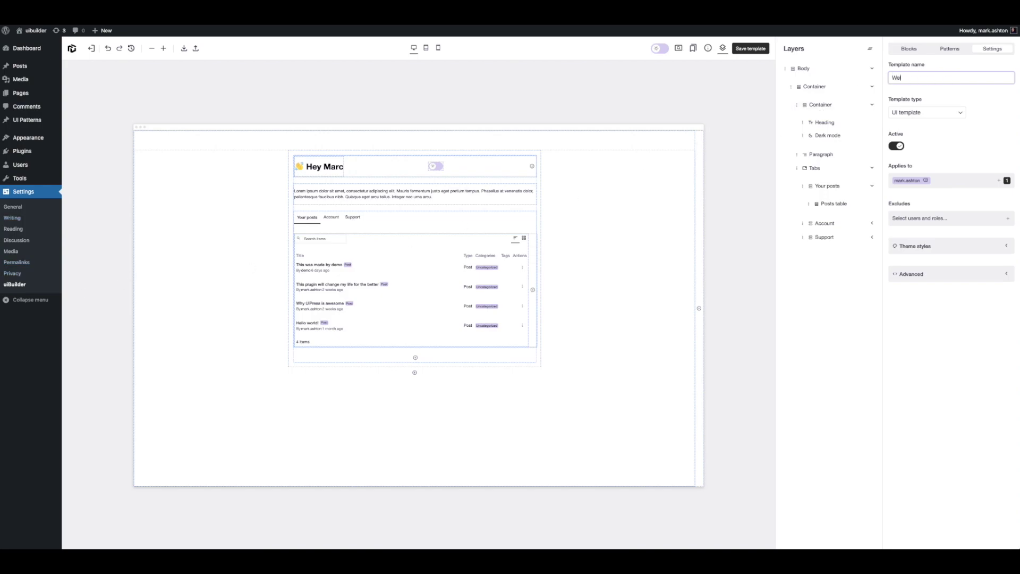
text(come)
Change the Welcome template's type to Admin Page and choose the analytics icon as its menu icon.
click(915, 114)
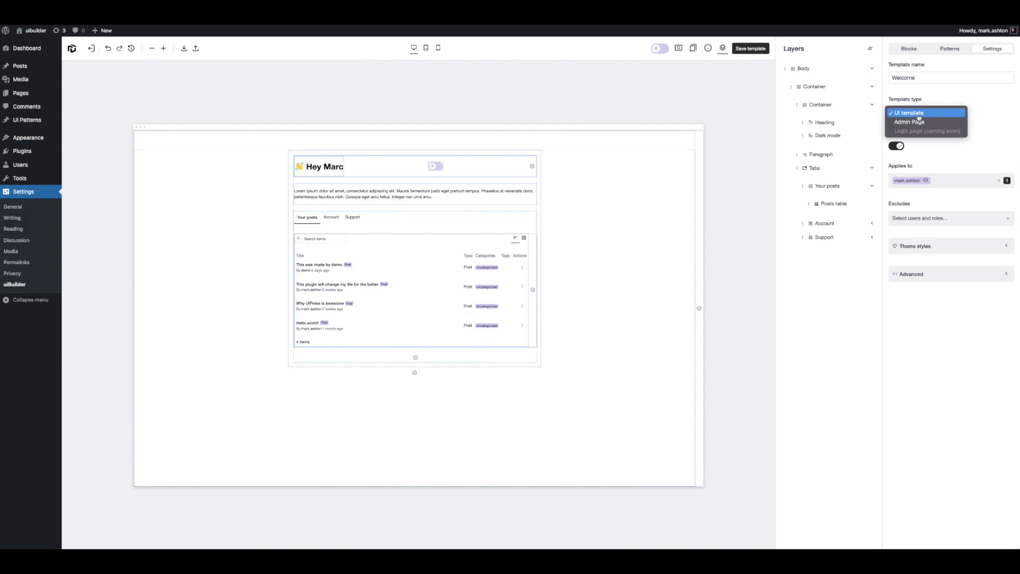
click(922, 123)
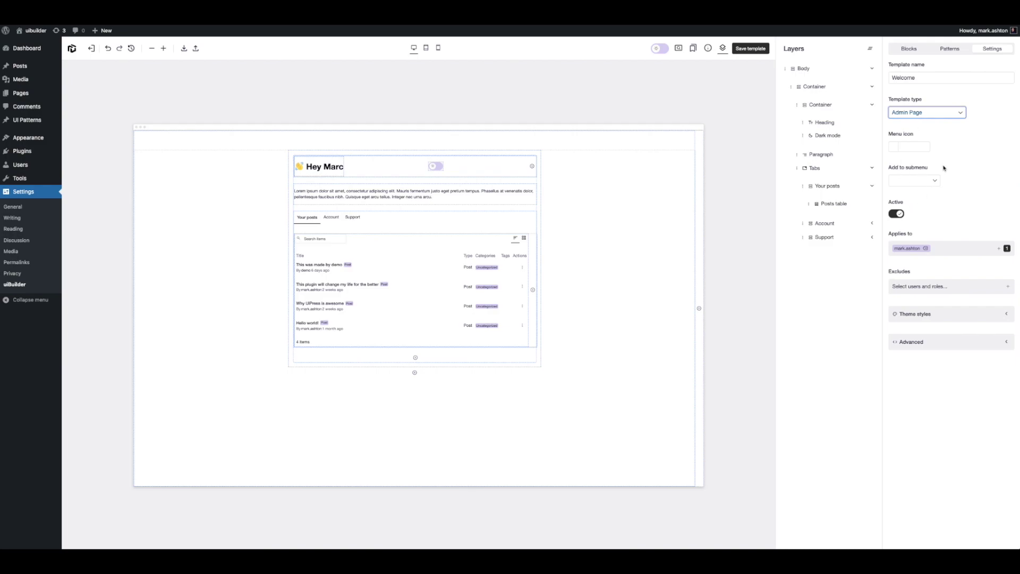
click(893, 149)
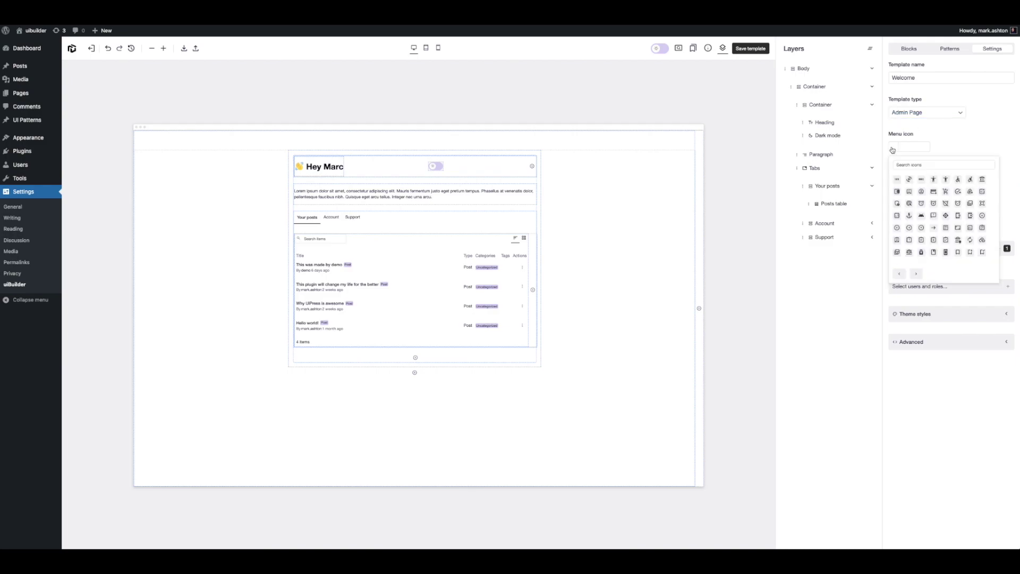
click(898, 215)
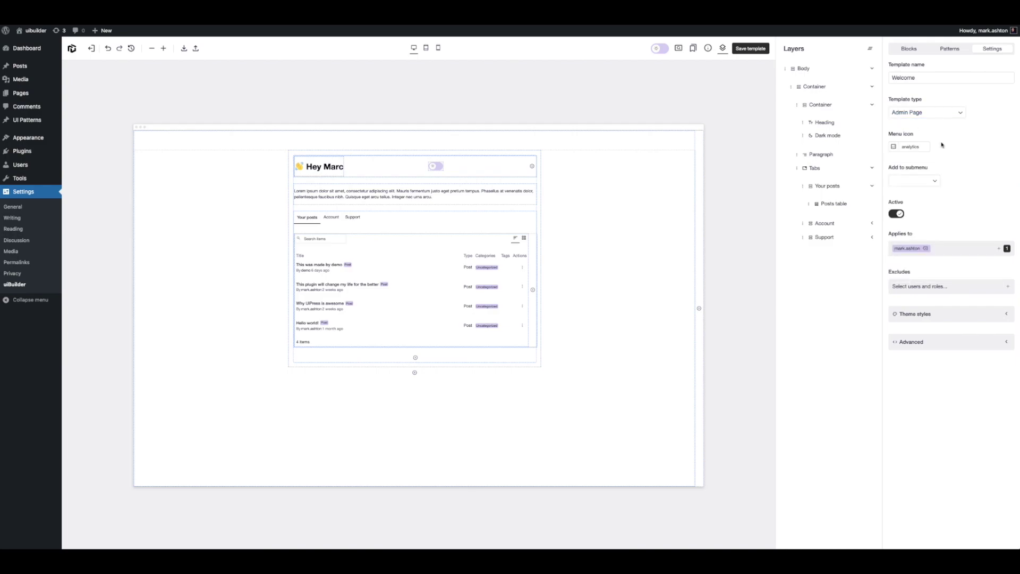
Keep the admin page at the top menu level instead of a submenu and save the template.
click(928, 182)
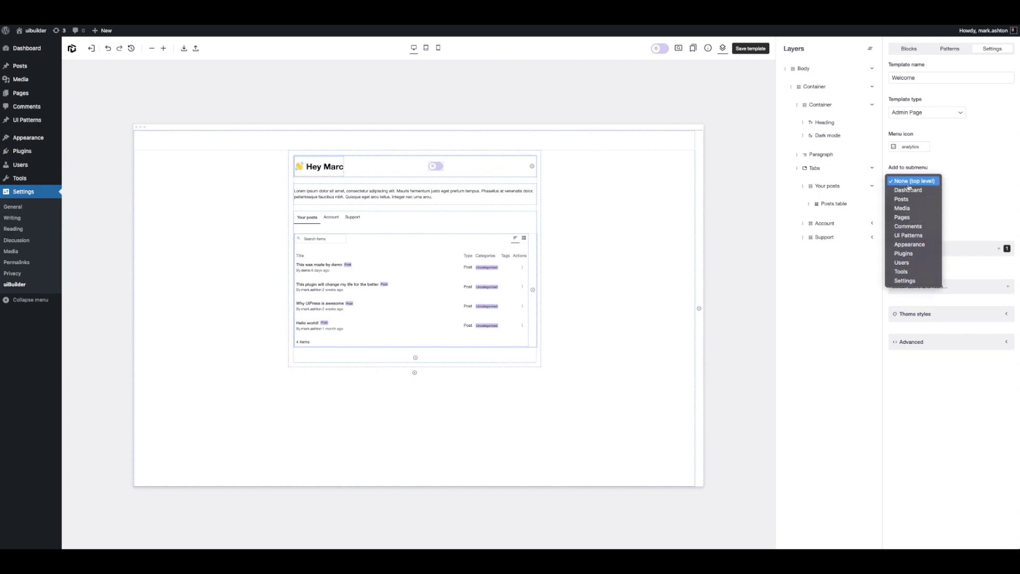
click(958, 186)
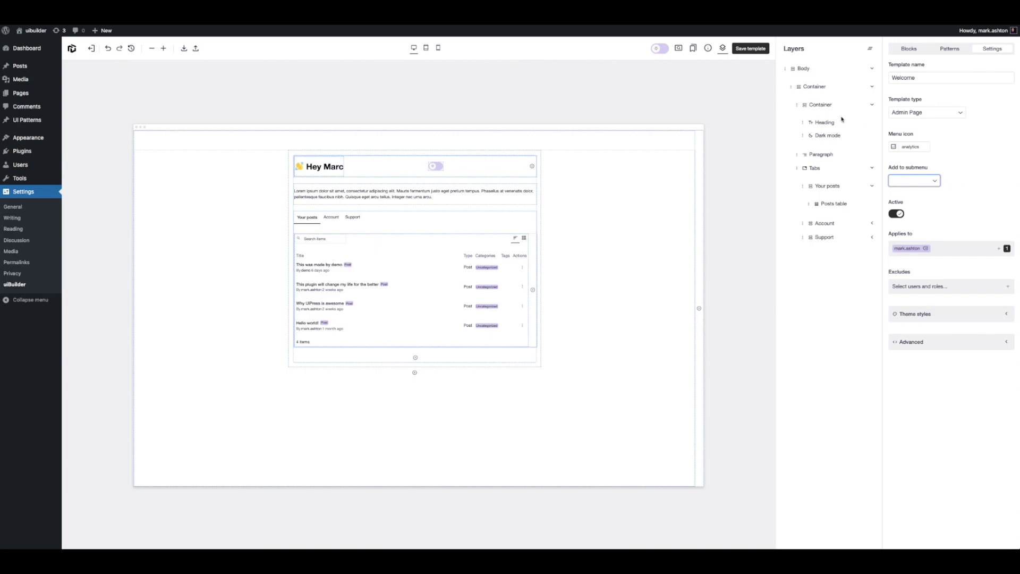
click(739, 50)
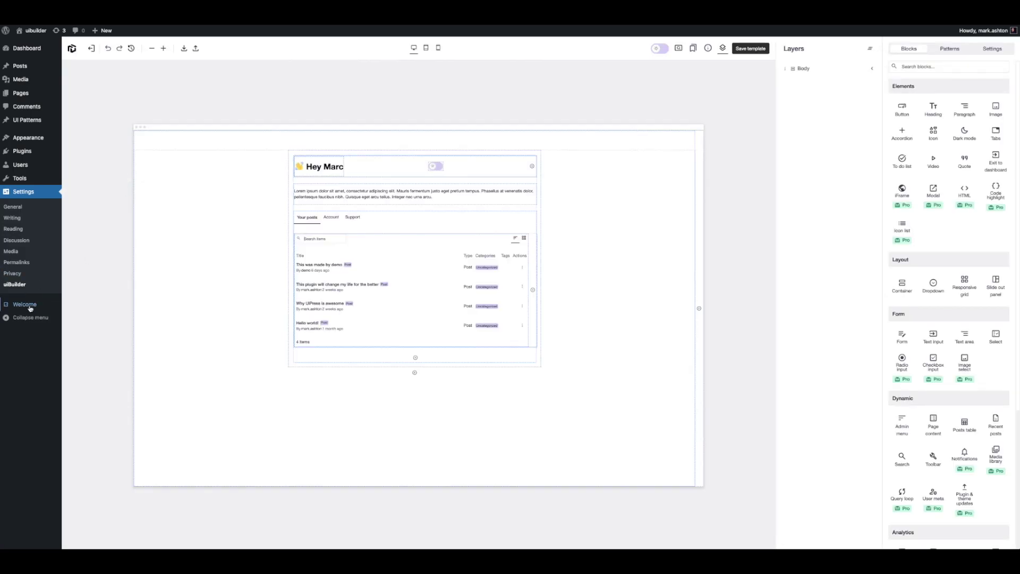
Open the Welcome admin page and review the content of its Your posts, Account and Support sections.
click(29, 307)
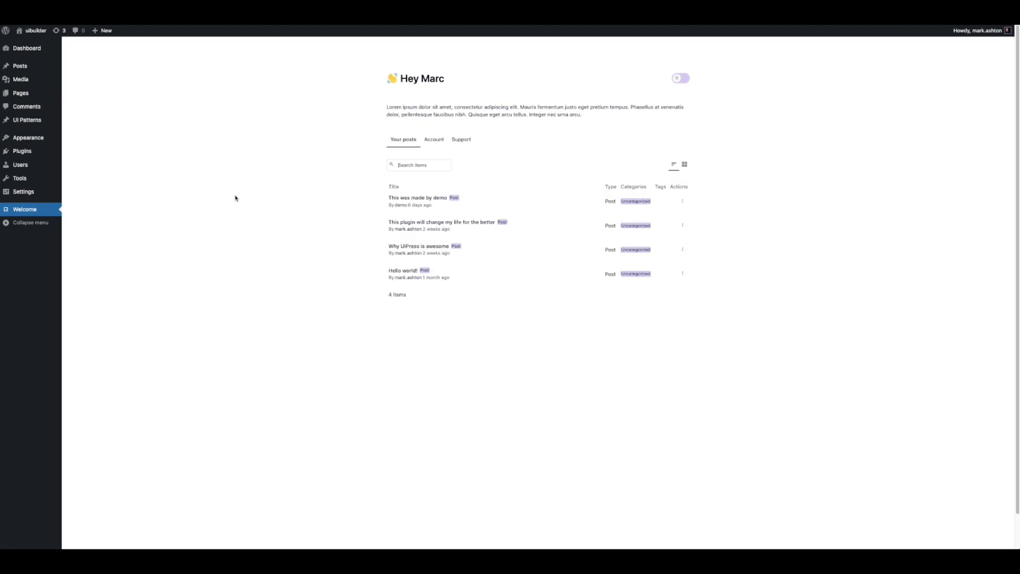
click(439, 144)
click(458, 142)
click(433, 143)
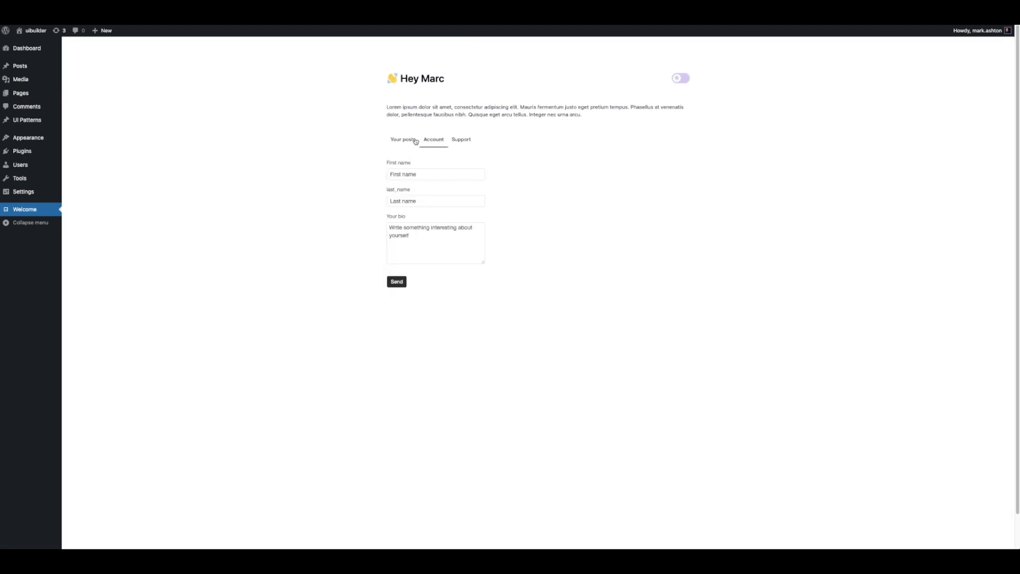
click(415, 141)
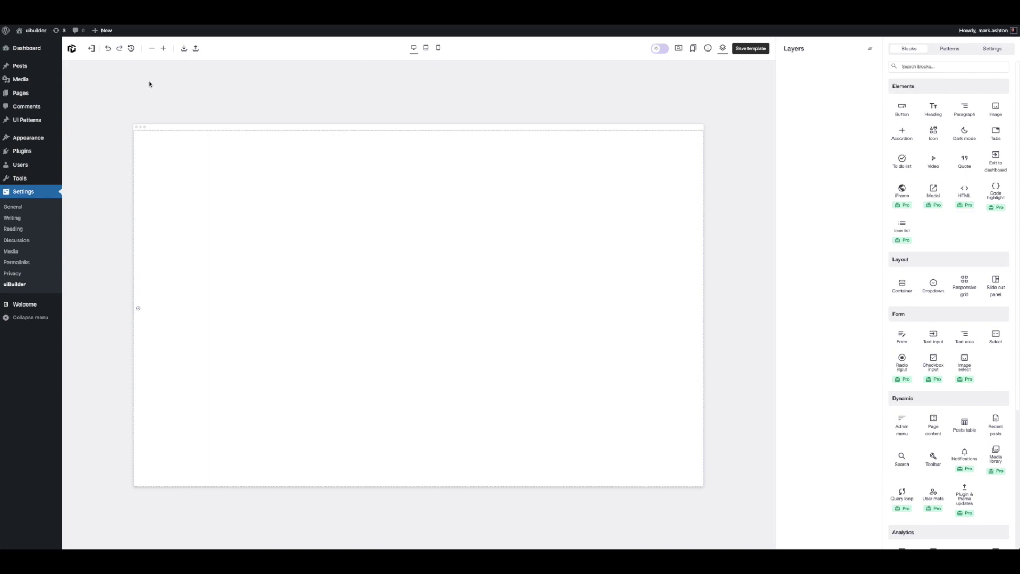
Browse the draft's history states, restoring the one where the to do list block was added and returning to the empty canvas.
click(132, 48)
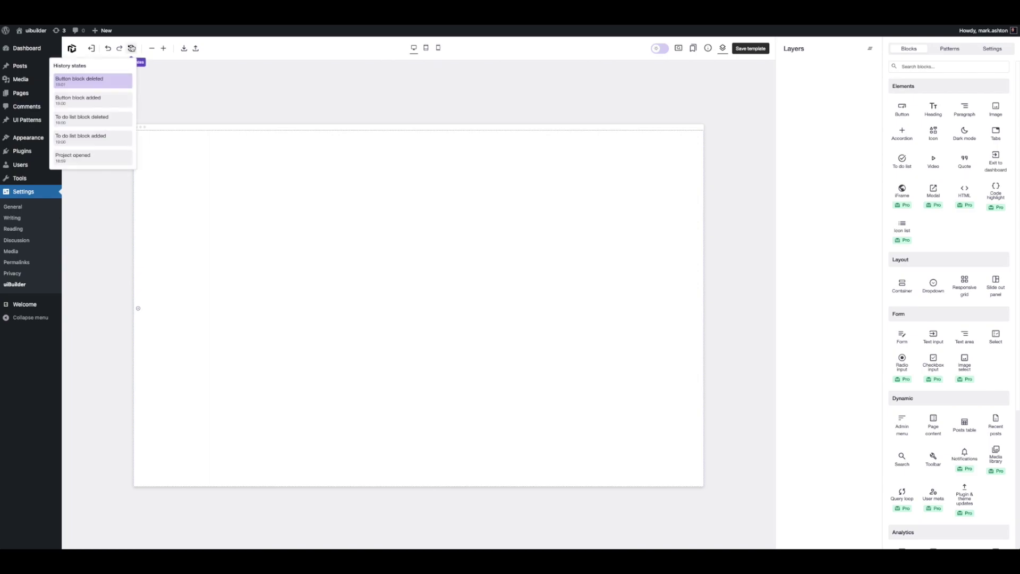
click(132, 49)
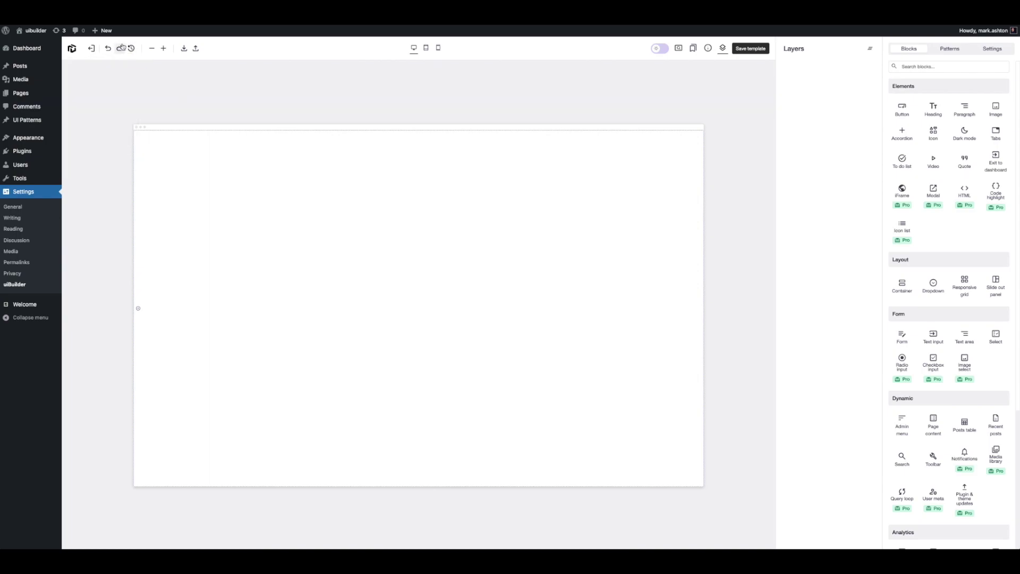
click(130, 48)
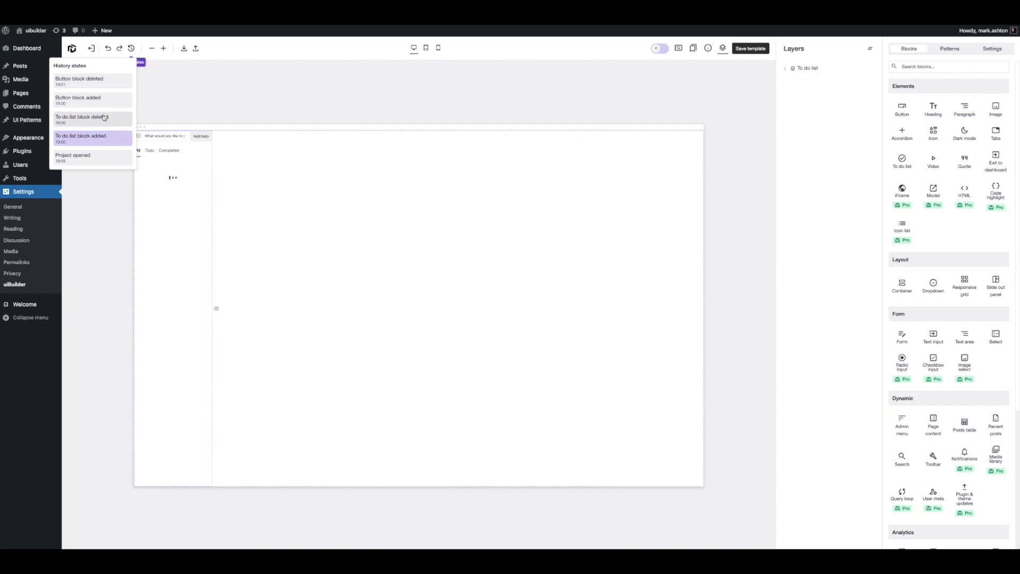
click(185, 120)
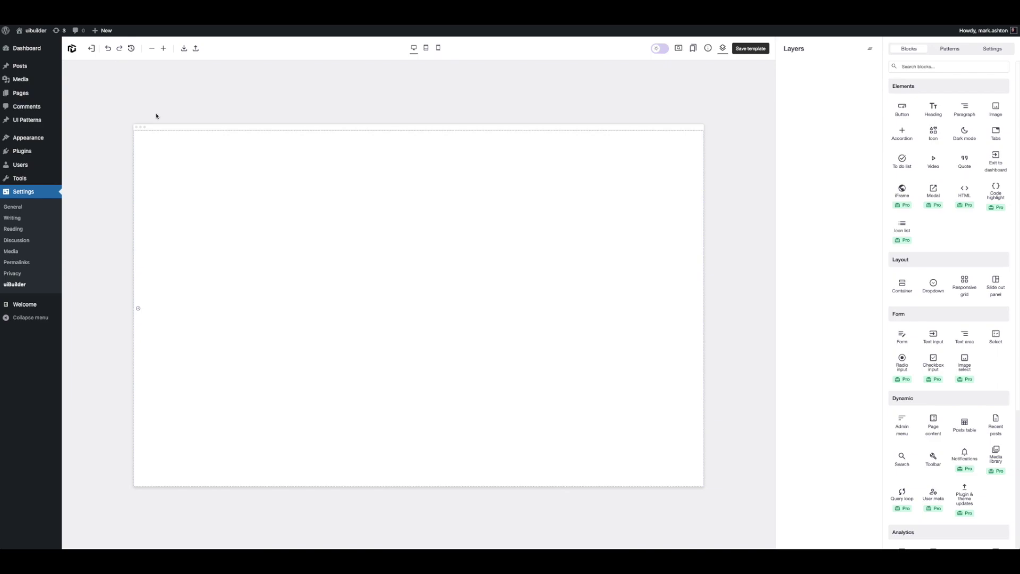
Zoom the canvas in and out, and preview the tablet and mobile sizes before returning to the desktop view.
click(164, 49)
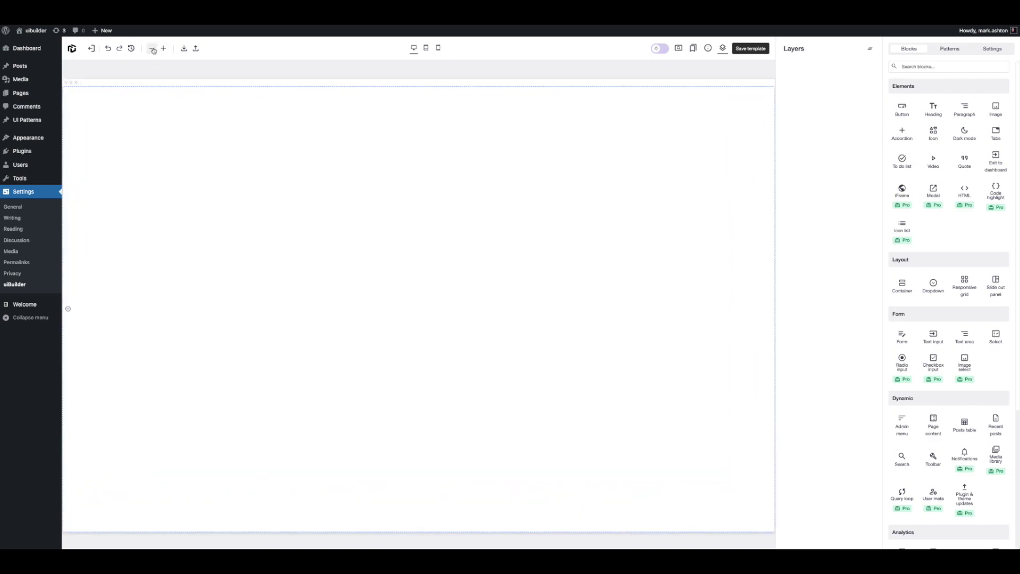
click(152, 48)
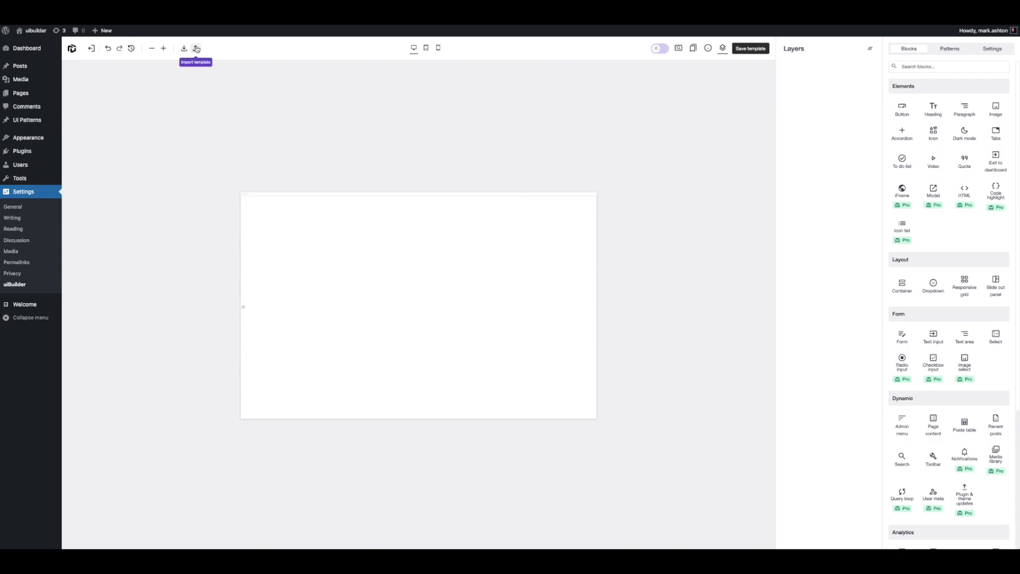
click(425, 48)
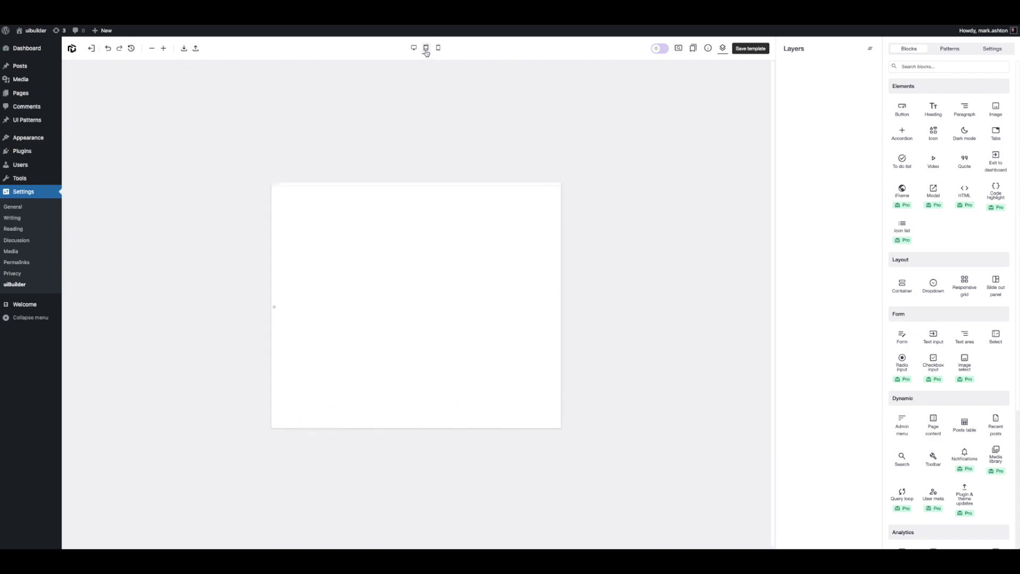
click(439, 48)
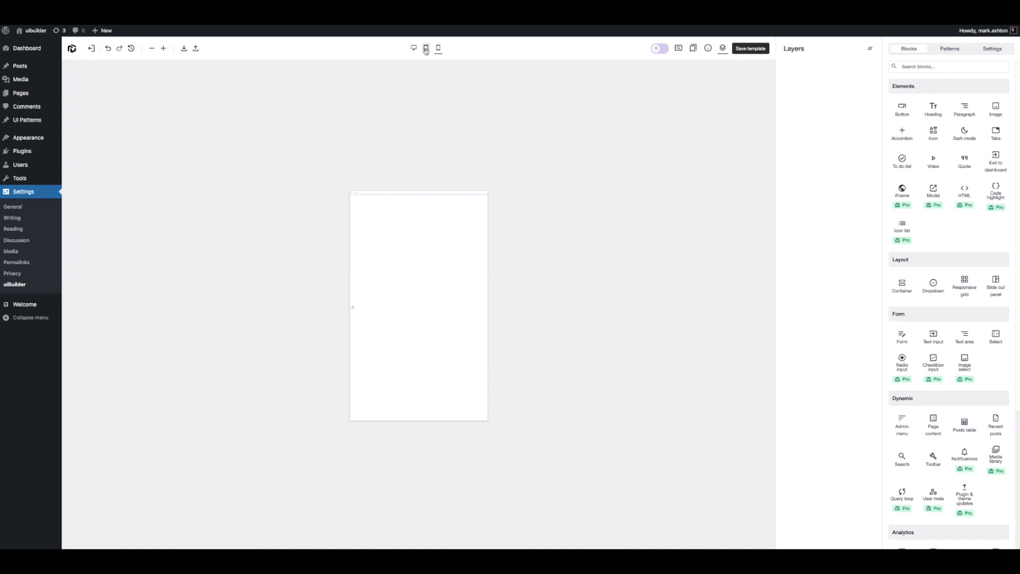
click(425, 49)
click(414, 48)
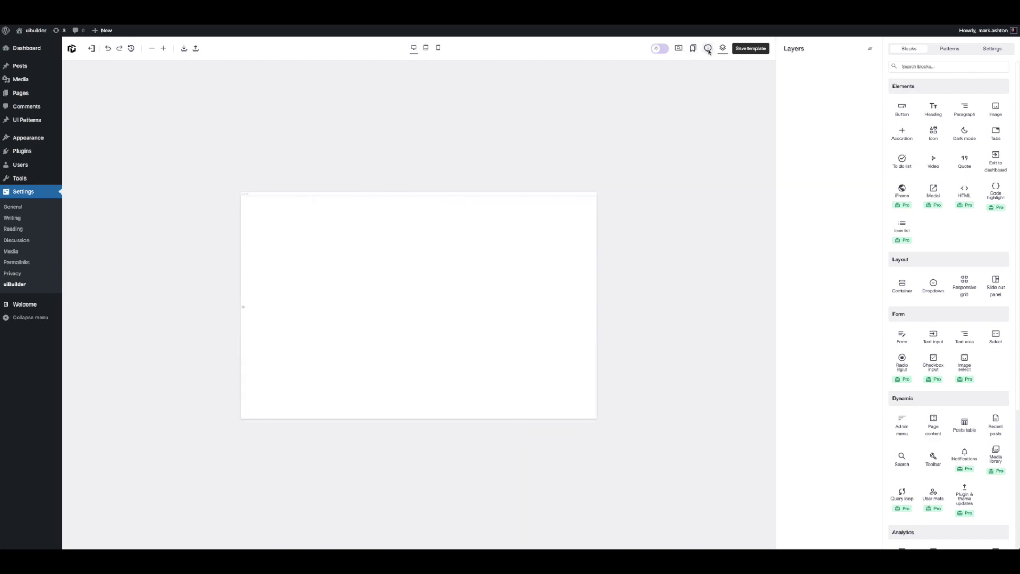
Look over the UiPress documentation, and examine the draft template's advanced Custom CSS and Custom JS settings.
click(709, 48)
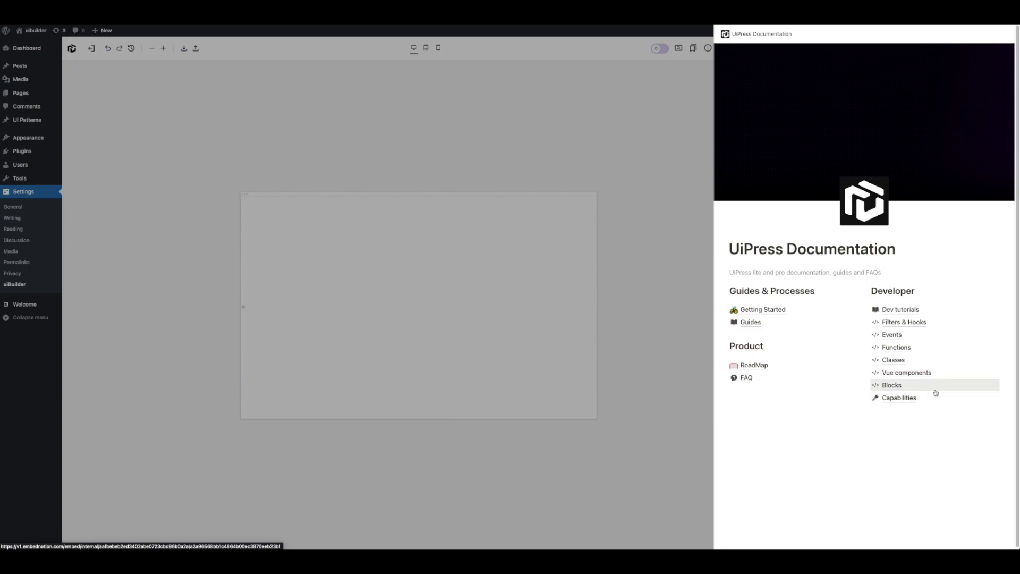
click(575, 285)
click(992, 48)
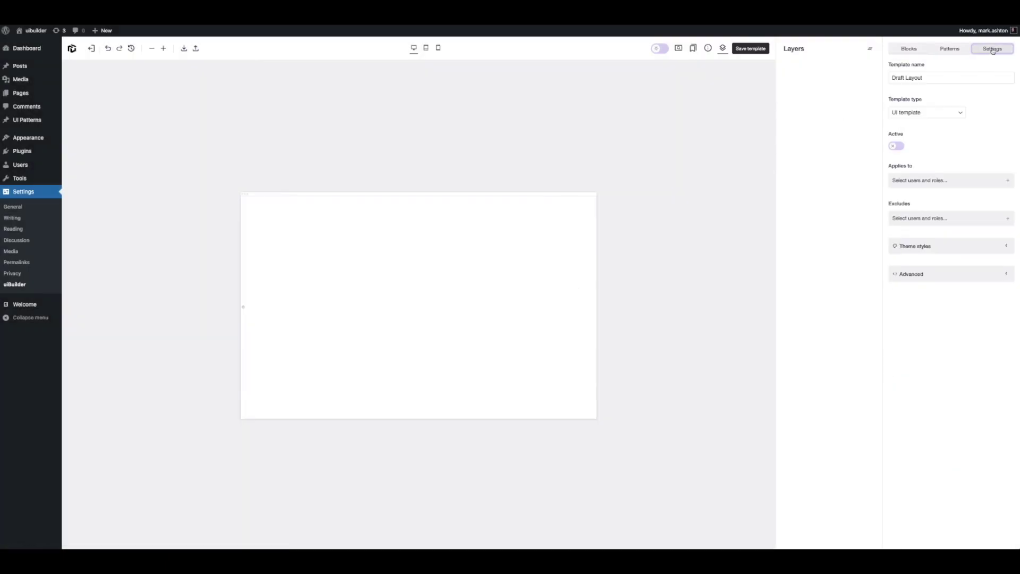
click(964, 276)
click(951, 337)
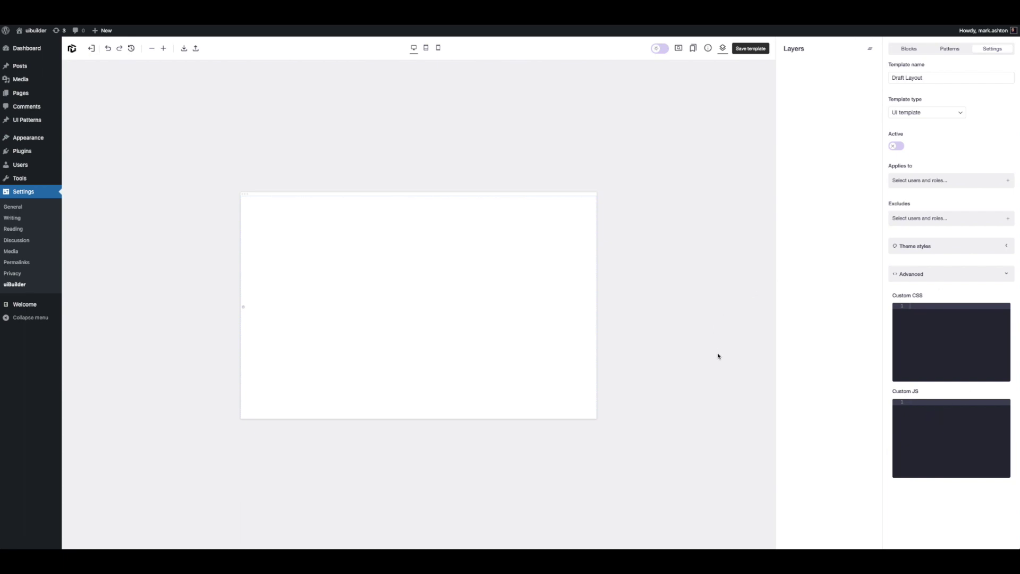
Add a Button block to the empty canvas.
click(909, 49)
drag(902, 109, 398, 276)
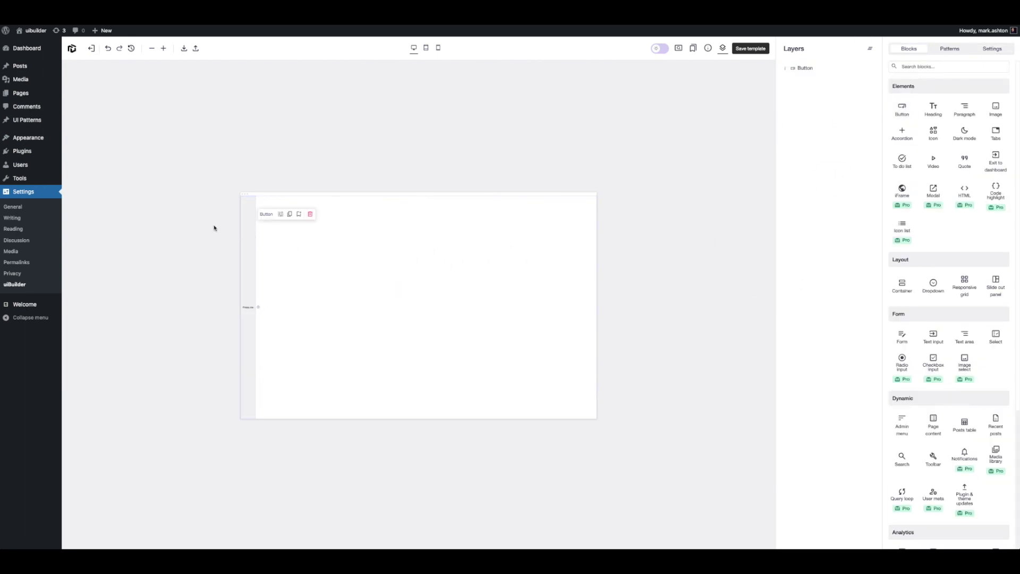
Examine the Button block's advanced options for custom classes, CSS and JavaScript, and return to the block list.
click(280, 215)
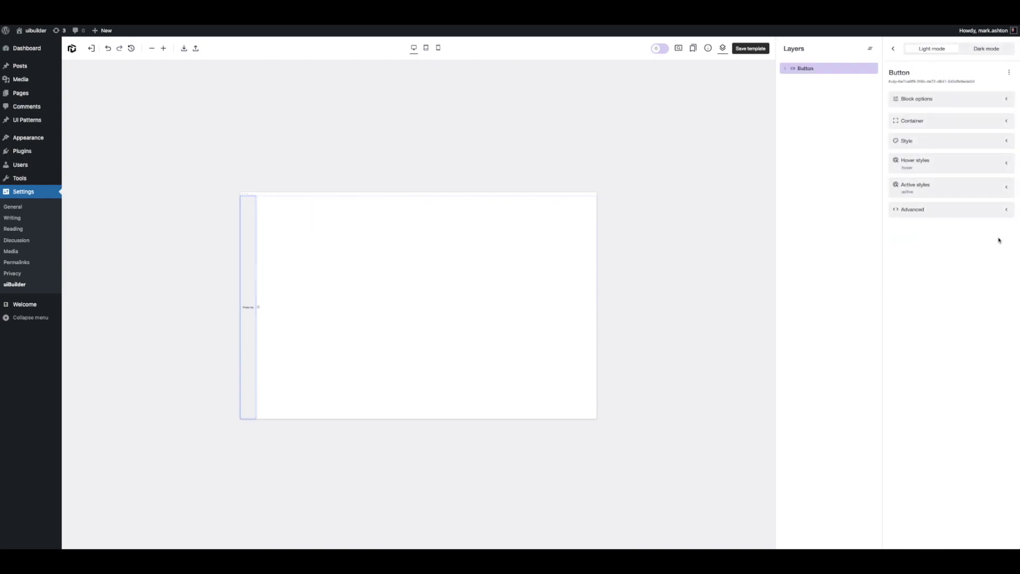
click(926, 211)
scroll(955, 388, down, 1)
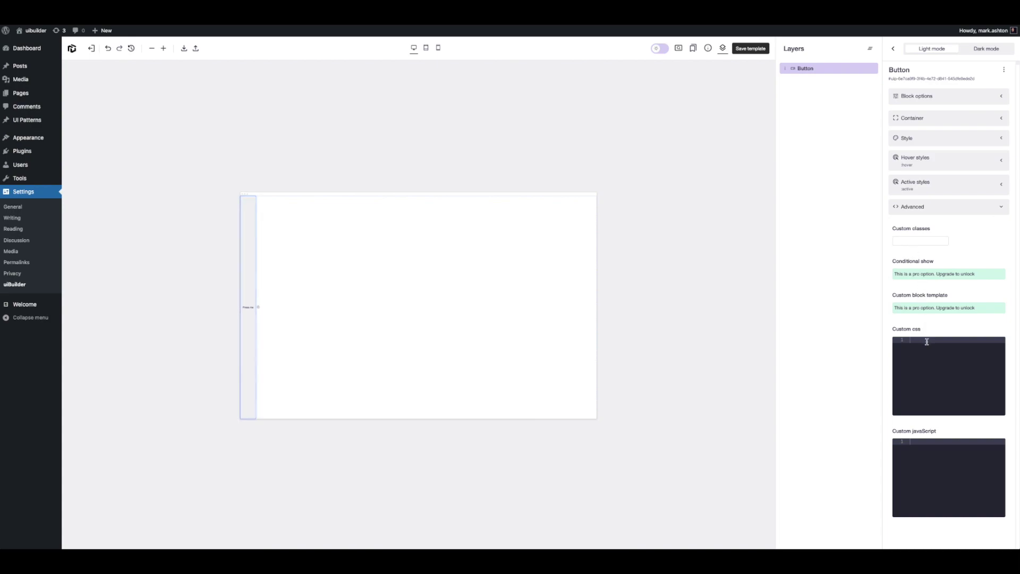
click(893, 48)
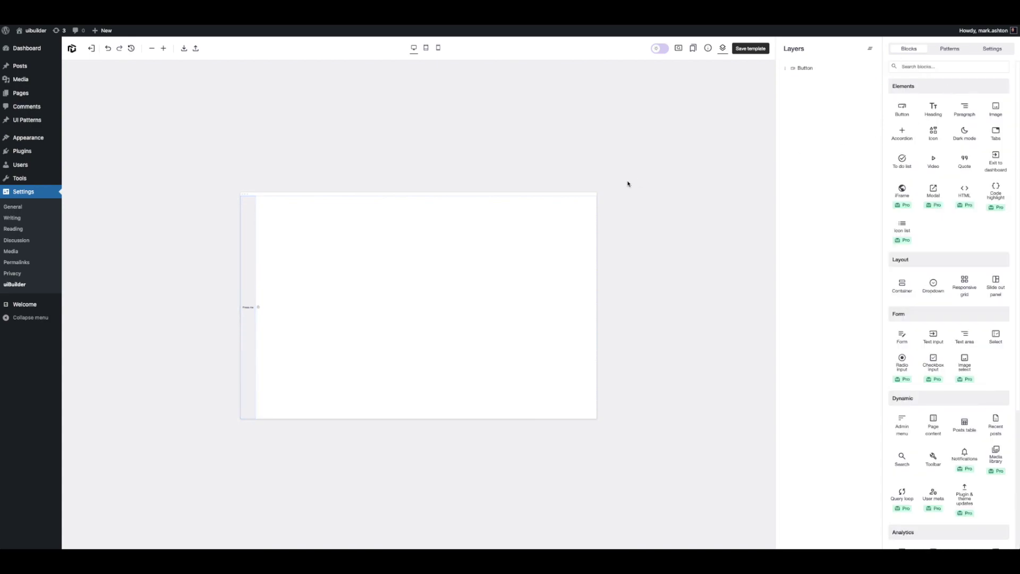